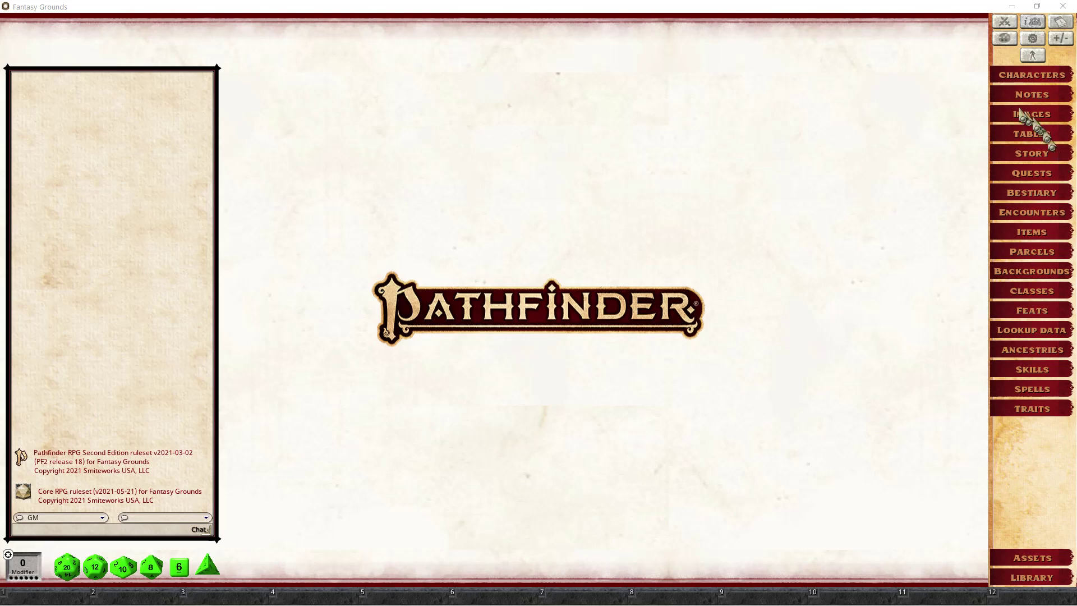
- Create a new player character and name it Tester
{"action": "left_click", "coordinate": [1032, 75]}
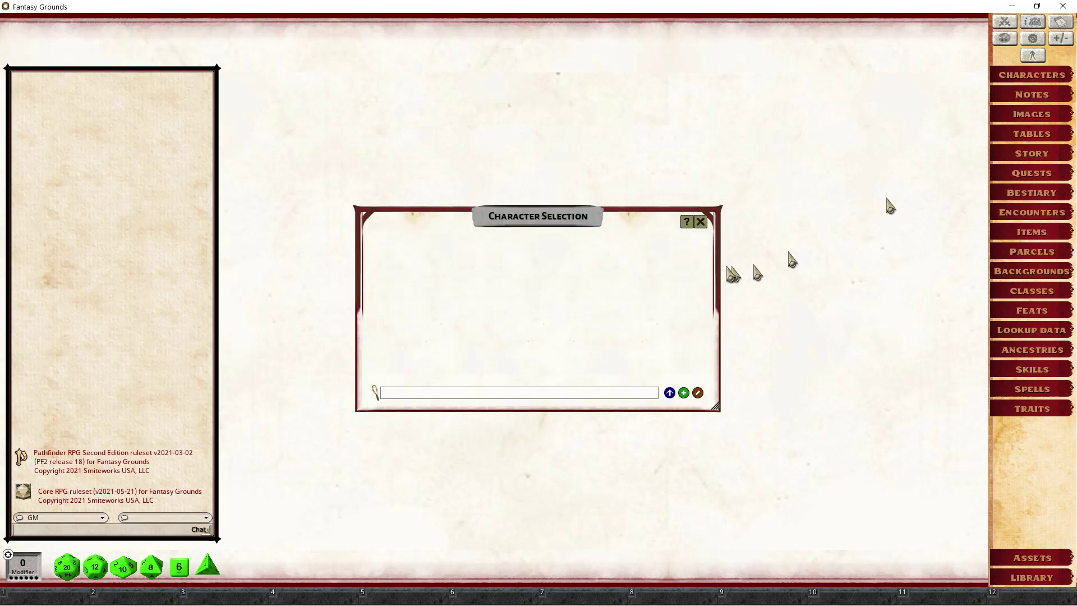
{"action": "left_click", "coordinate": [683, 393]}
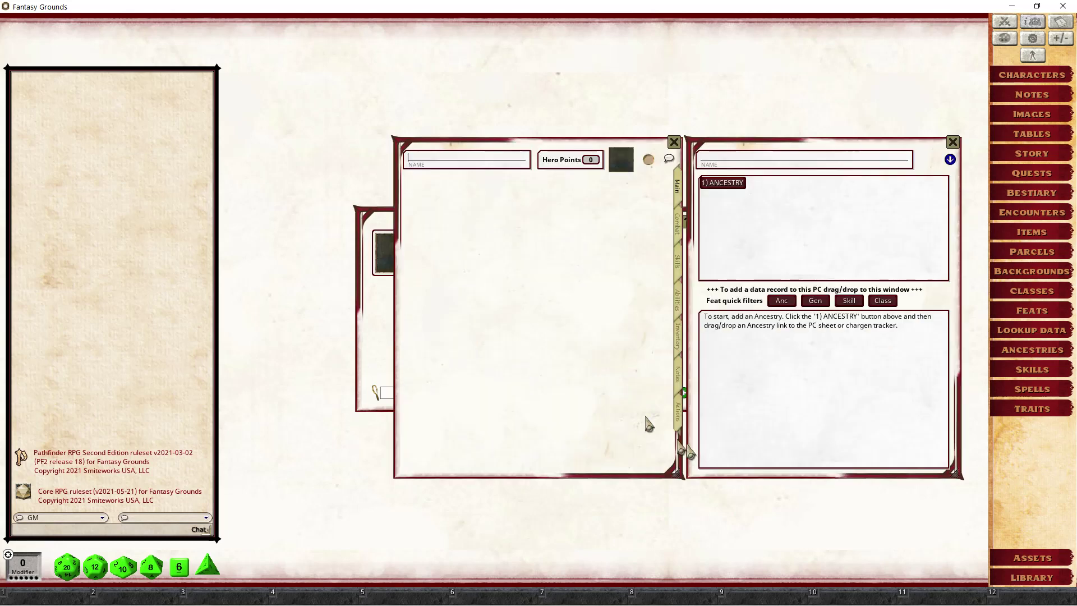
{"action": "left_click", "coordinate": [478, 160]}
{"action": "type", "text": "Tester"}
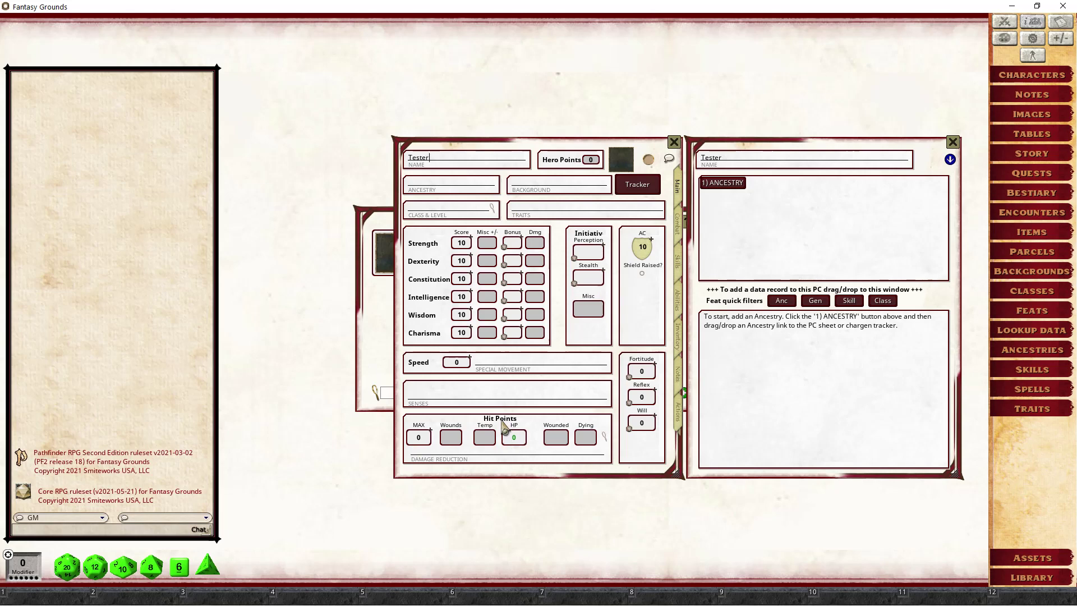
- Look through the character sheet's Combat, Skills, Abilities, Inventory, Notes and Actions pages, trying the sort order of the Feats list
{"action": "left_click", "coordinate": [676, 225]}
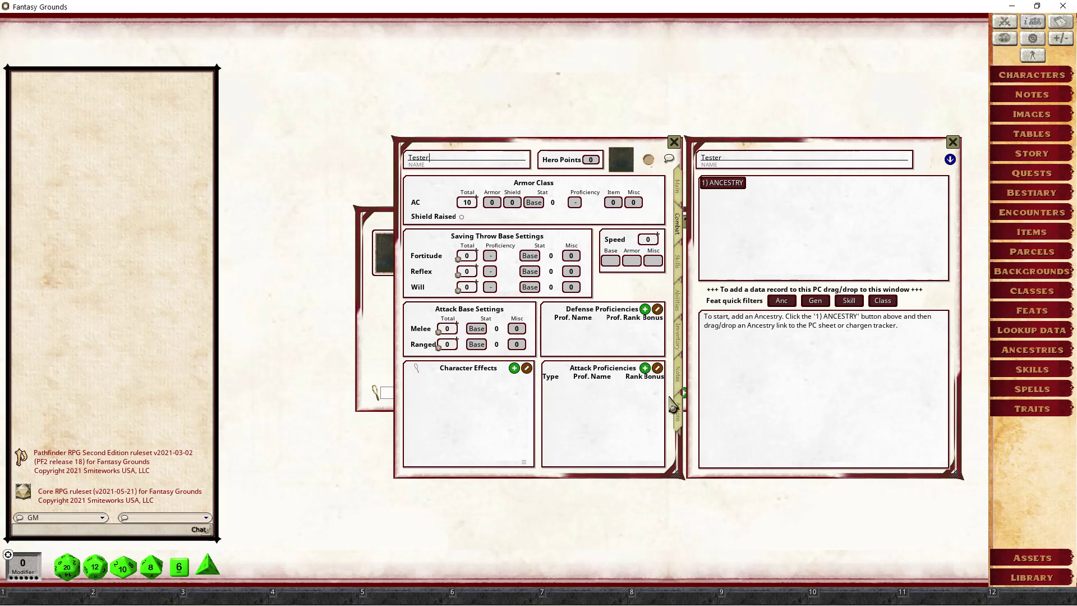
{"action": "left_click", "coordinate": [677, 262]}
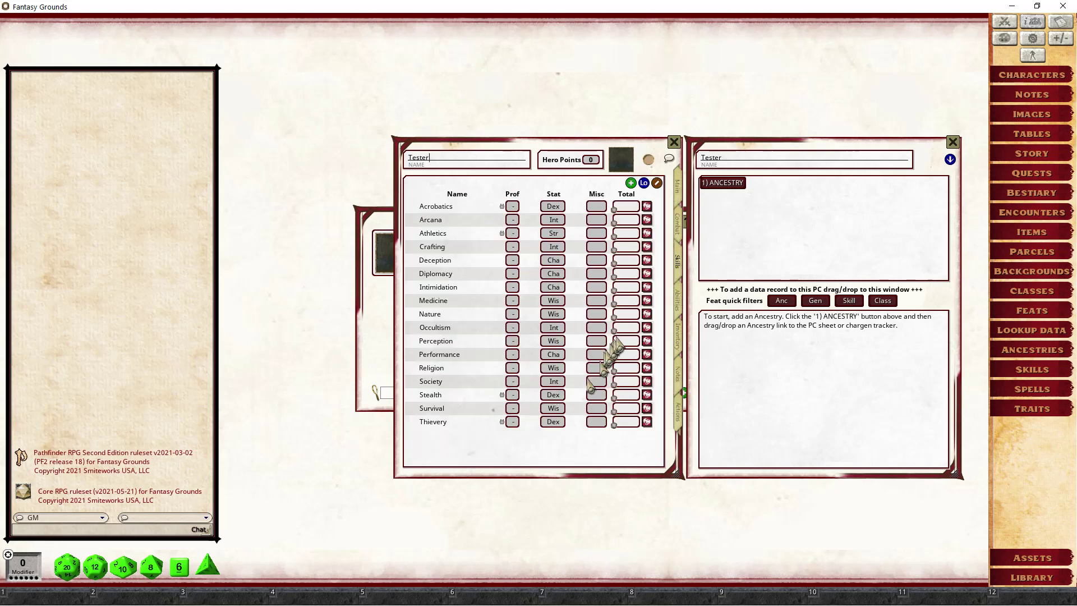
{"action": "left_click", "coordinate": [677, 301]}
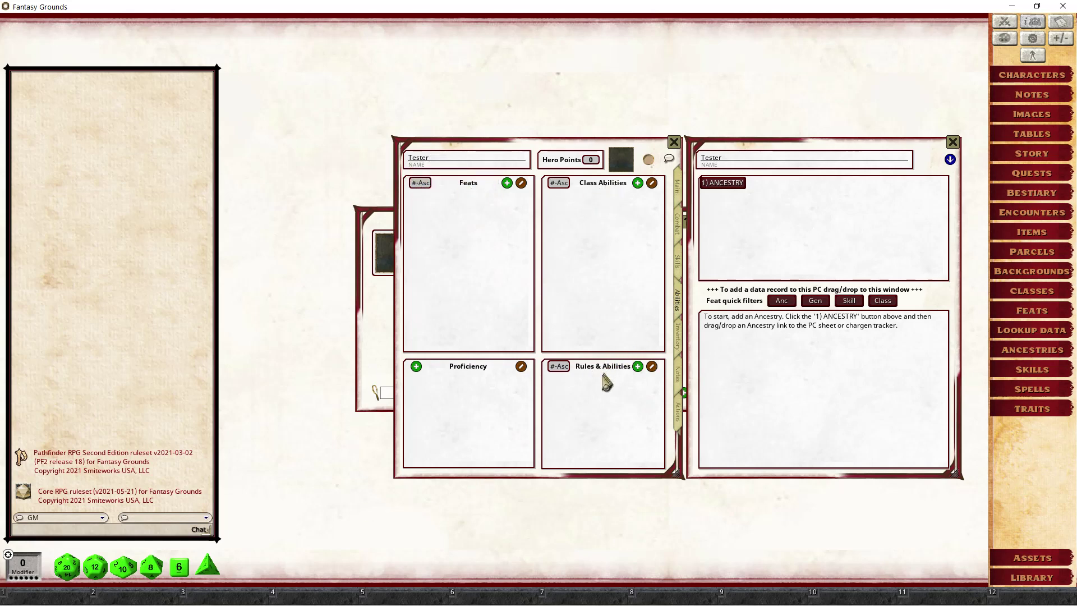
{"action": "left_click", "coordinate": [420, 183]}
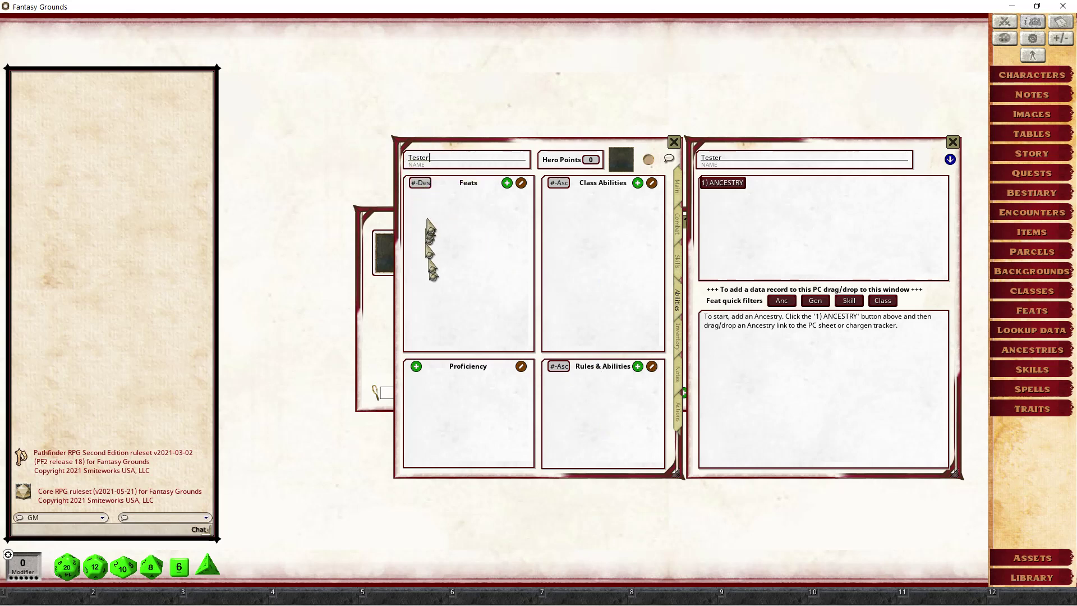
{"action": "left_click", "coordinate": [420, 183]}
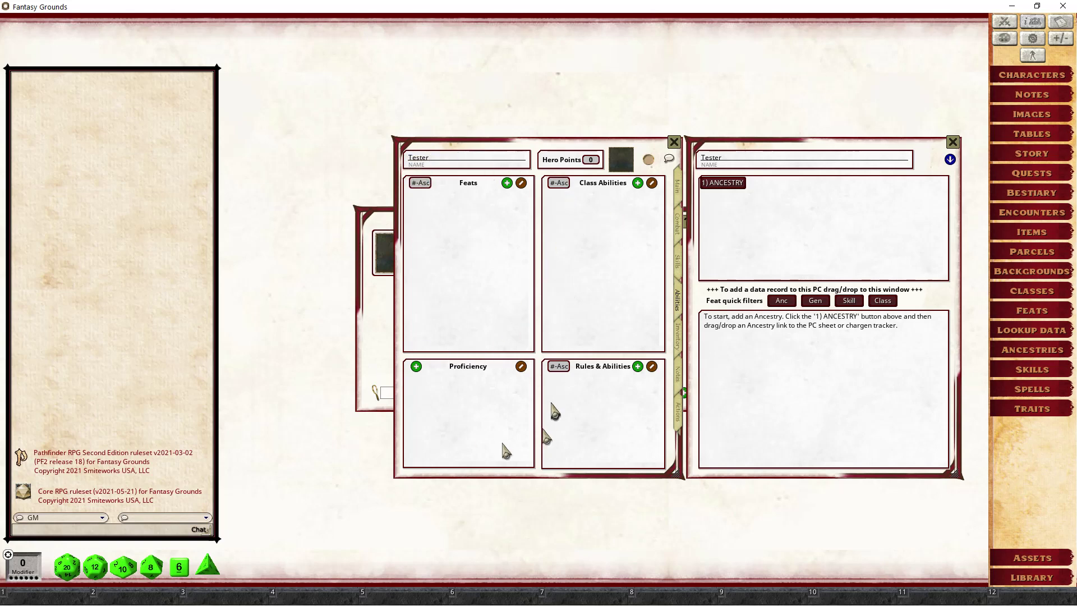
{"action": "left_click", "coordinate": [681, 339]}
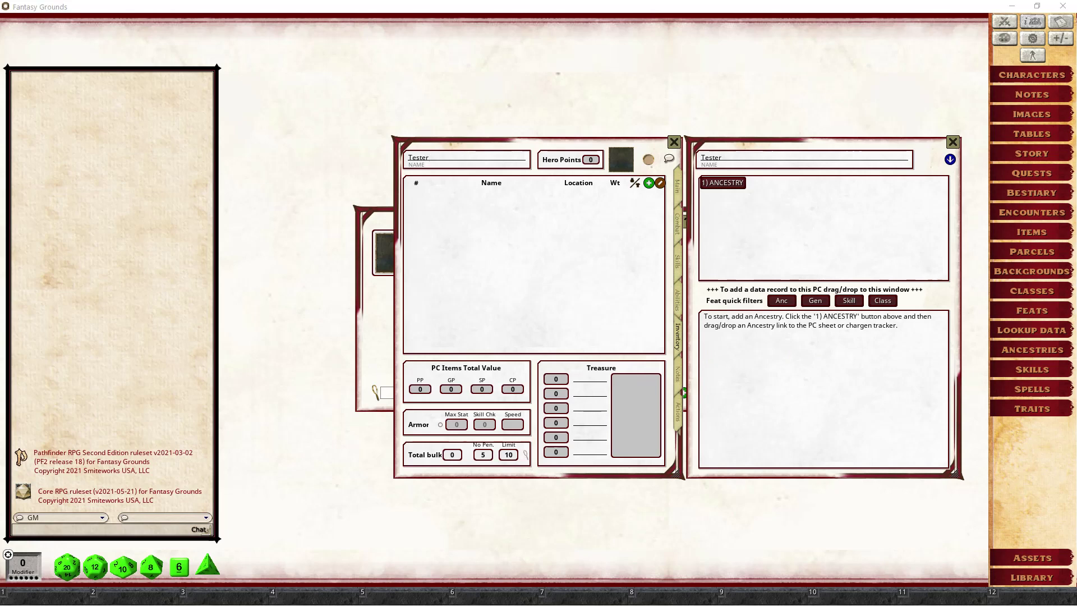
{"action": "left_click", "coordinate": [680, 386]}
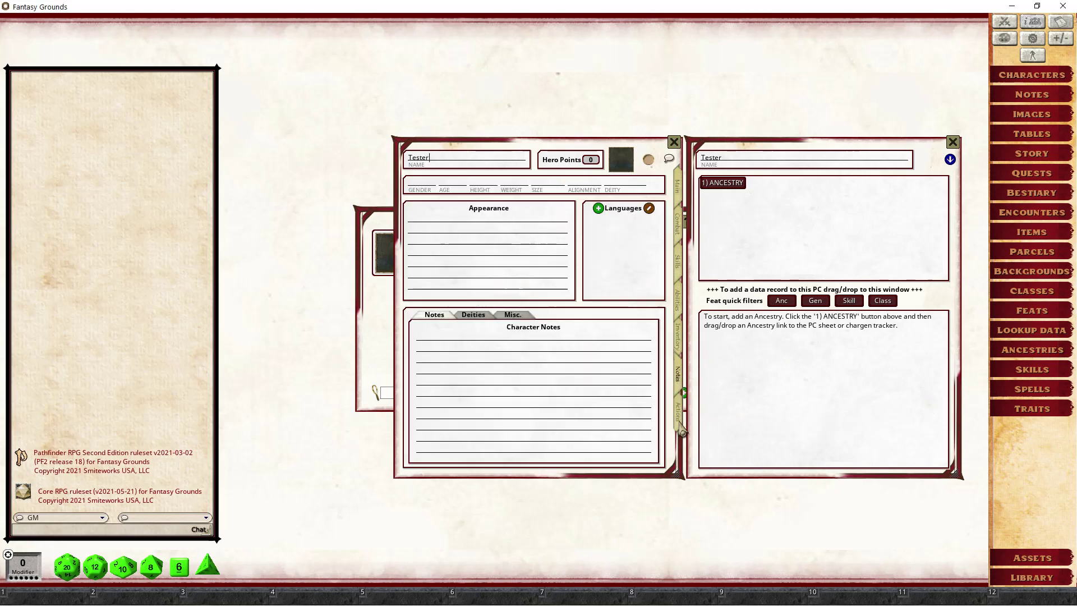
{"action": "left_click", "coordinate": [682, 427]}
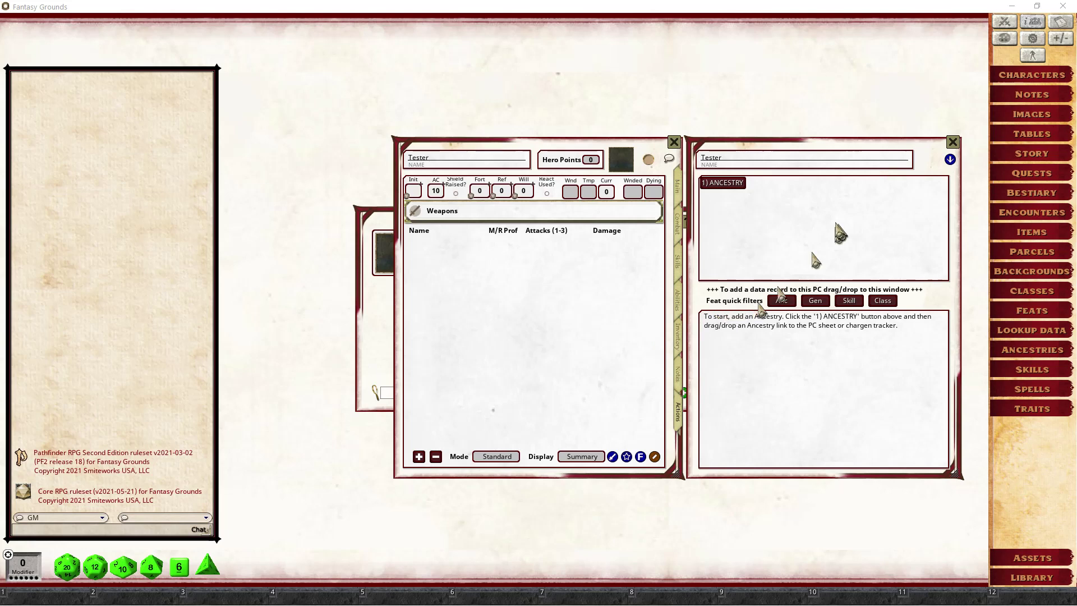
- Close the character generation tracker and reopen it from the Main page of the character sheet
{"action": "left_click_drag", "start_coordinate": [844, 145], "coordinate": [847, 145]}
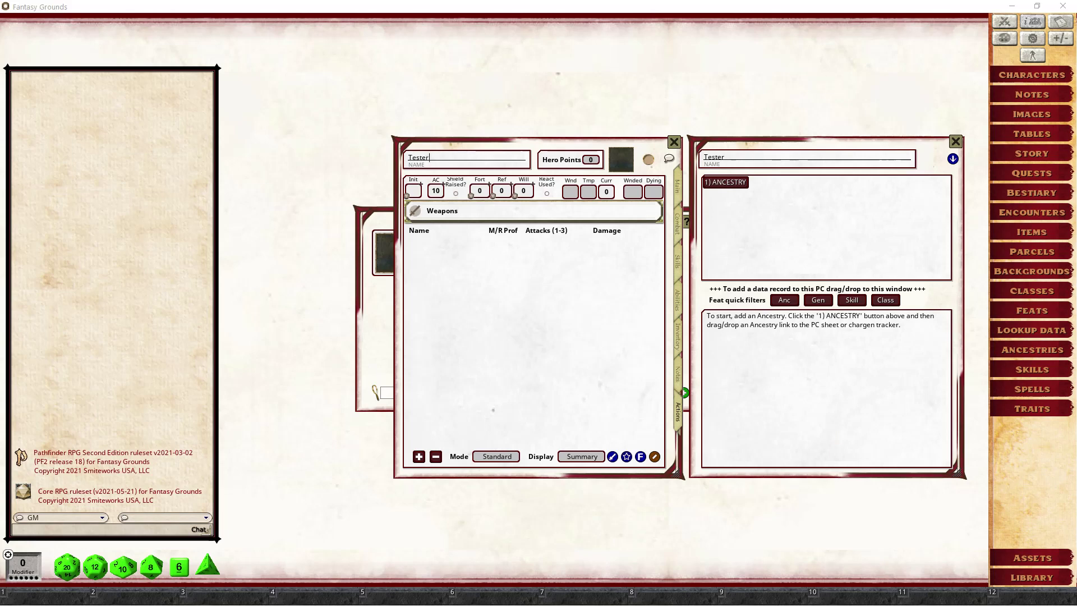
{"action": "left_click", "coordinate": [955, 142]}
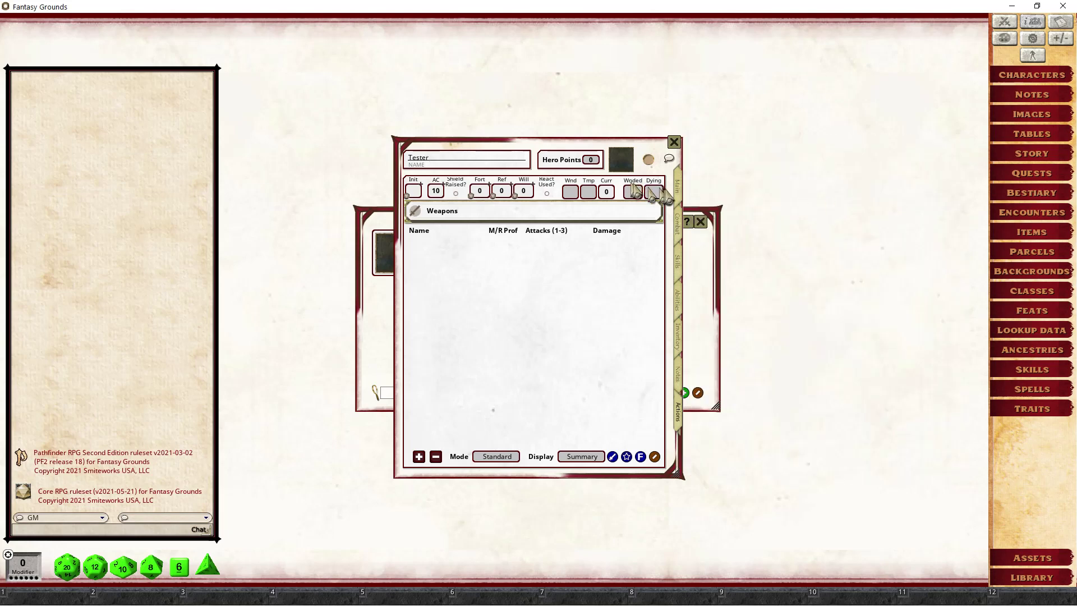
{"action": "left_click", "coordinate": [677, 187]}
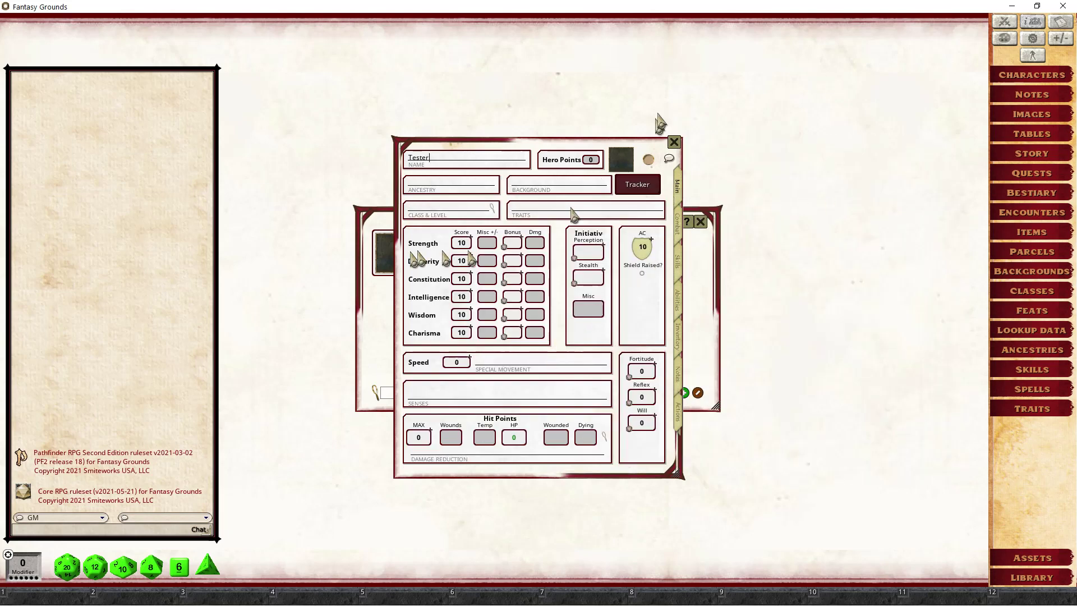
{"action": "left_click", "coordinate": [638, 191]}
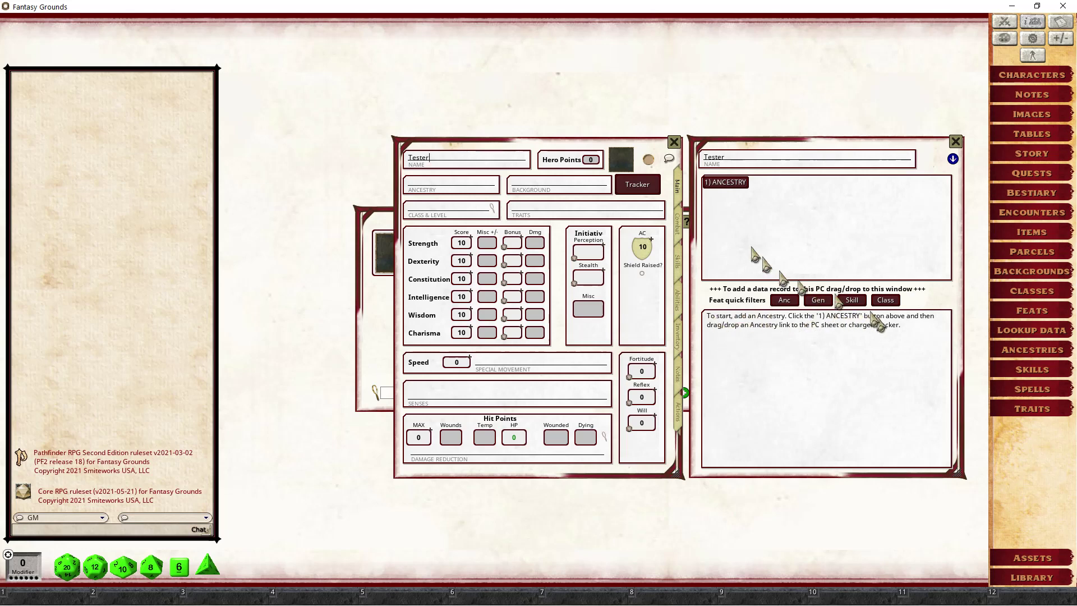
- Add the Dwarf ancestry to the character through the generation tracker and review the log of added ancestry data
{"action": "left_click", "coordinate": [725, 185]}
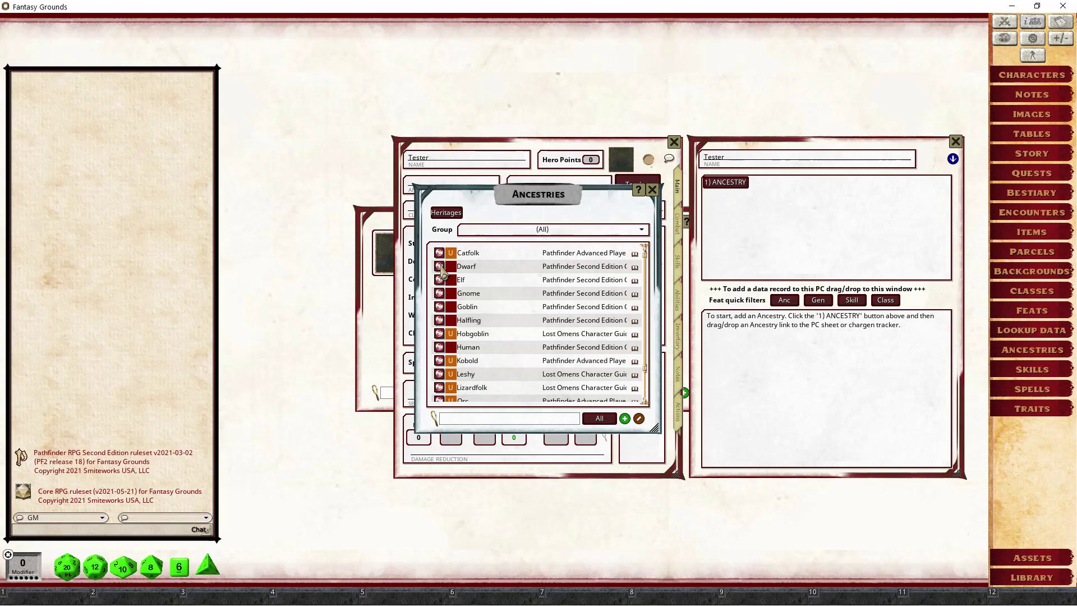
{"action": "left_click_drag", "start_coordinate": [441, 269], "coordinate": [813, 253]}
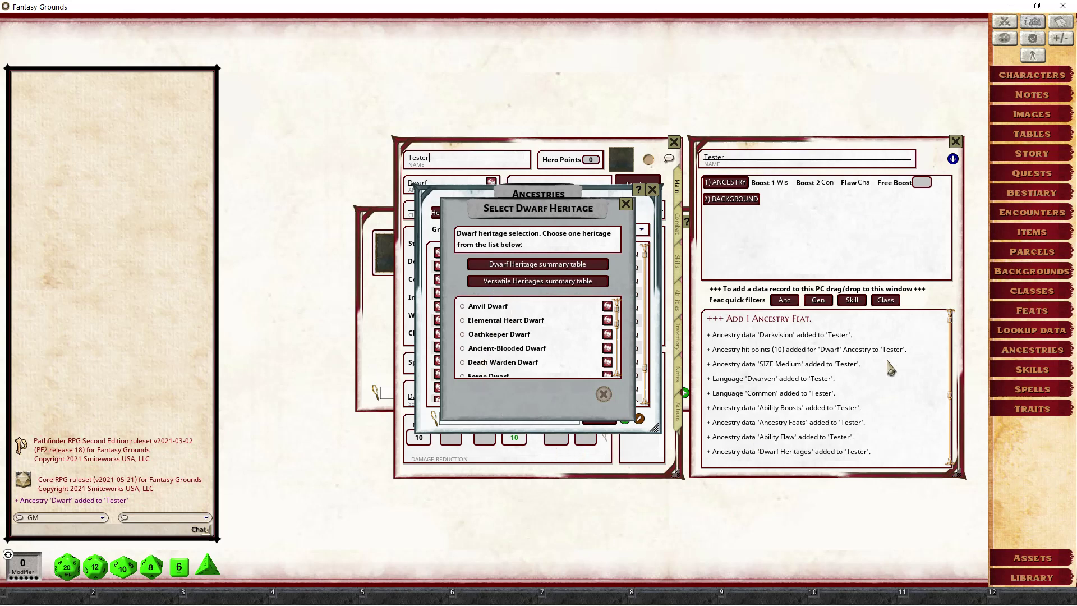
{"action": "scroll", "coordinate": [802, 443], "scroll_direction": "down", "scroll_amount": 3}
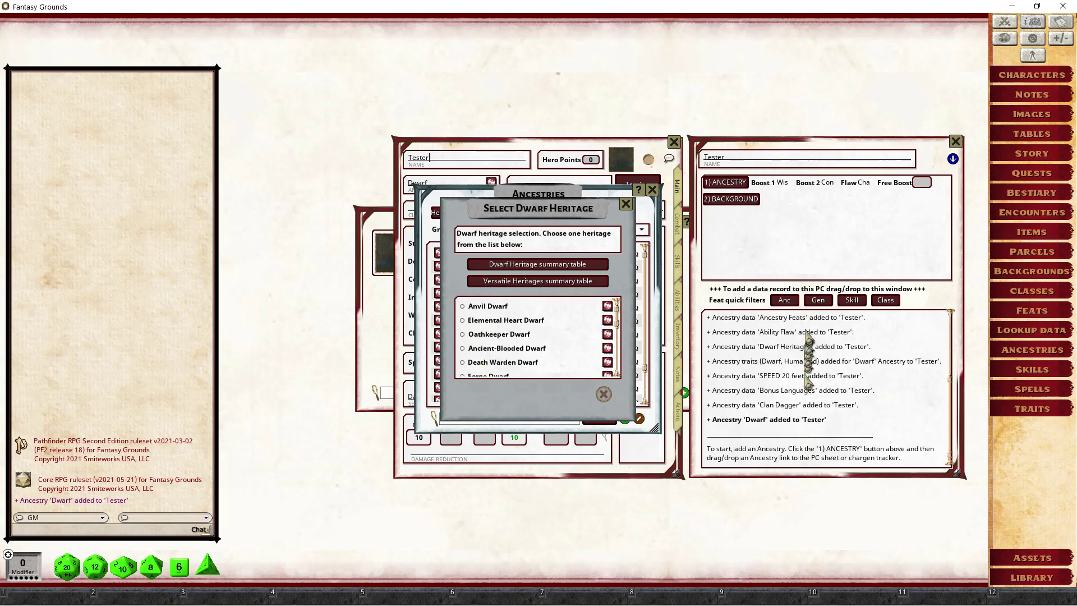
{"action": "scroll", "coordinate": [818, 428], "scroll_direction": "up", "scroll_amount": 3}
{"action": "scroll", "coordinate": [819, 430], "scroll_direction": "up", "scroll_amount": 3}
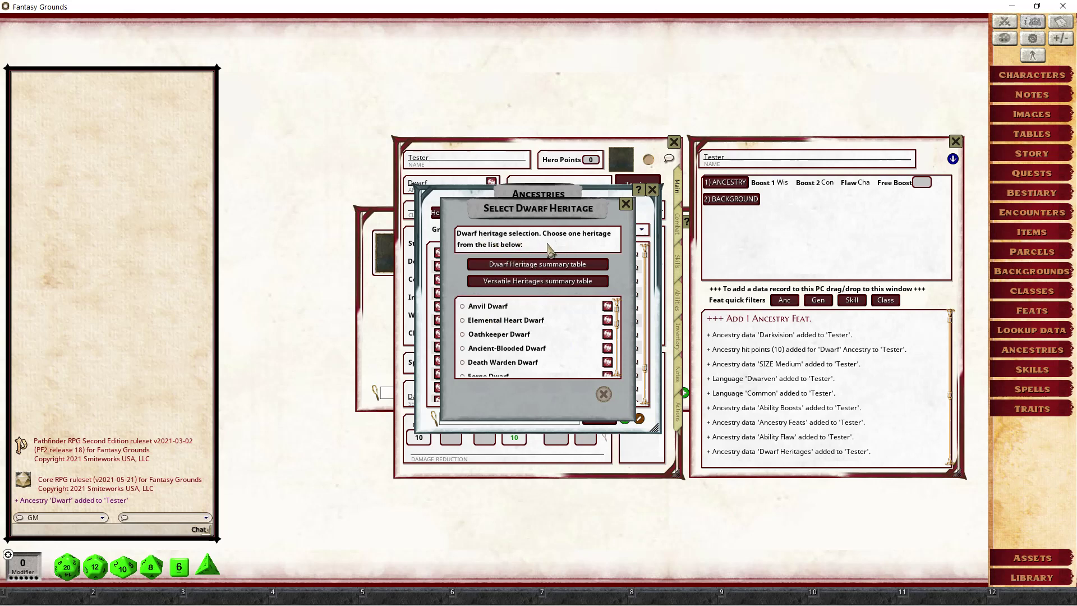
- Look through the available dwarf heritages and uncommon versatile heritages in the heritage selection list
{"action": "scroll", "coordinate": [551, 324], "scroll_direction": "down", "scroll_amount": 3}
{"action": "scroll", "coordinate": [551, 324], "scroll_direction": "up", "scroll_amount": 3}
{"action": "scroll", "coordinate": [552, 324], "scroll_direction": "down", "scroll_amount": 1}
{"action": "scroll", "coordinate": [542, 315], "scroll_direction": "down", "scroll_amount": 1}
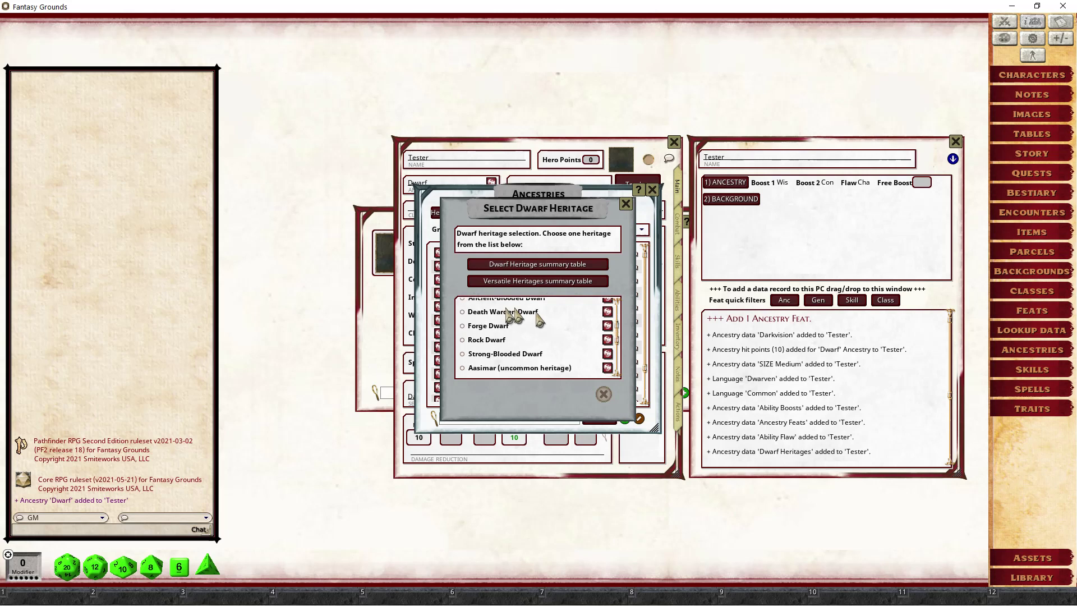
{"action": "scroll", "coordinate": [522, 328], "scroll_direction": "up", "scroll_amount": 2}
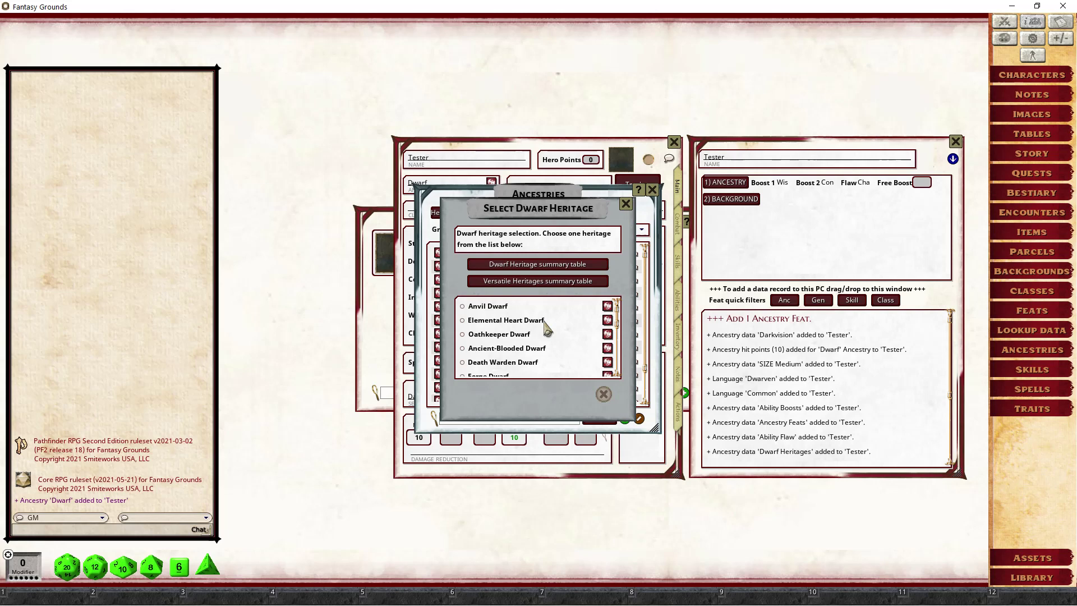
{"action": "scroll", "coordinate": [547, 325], "scroll_direction": "down", "scroll_amount": 3}
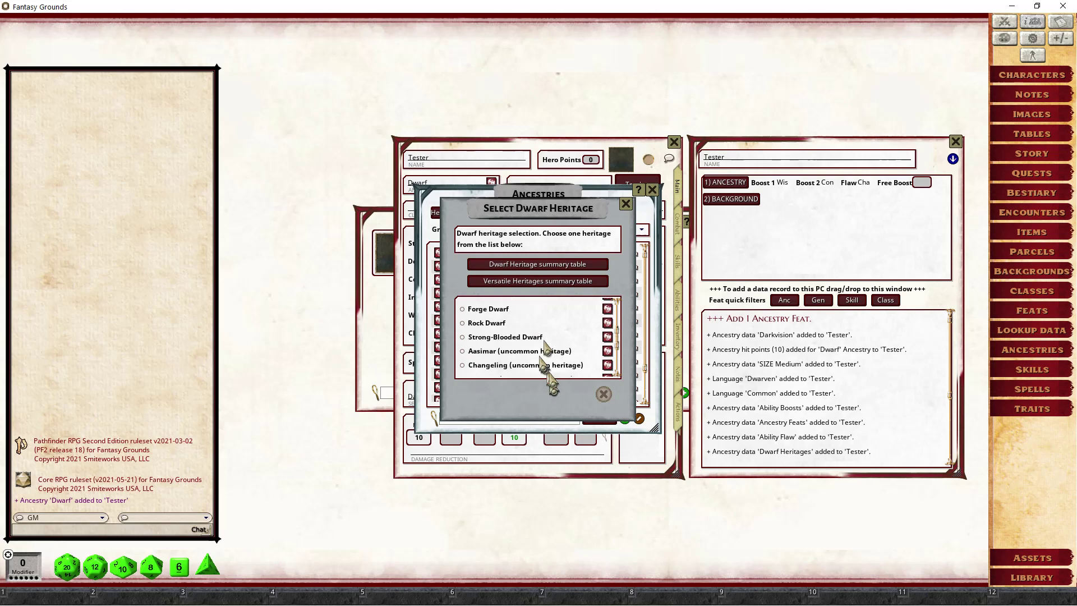
{"action": "scroll", "coordinate": [541, 358], "scroll_direction": "down", "scroll_amount": 1}
{"action": "scroll", "coordinate": [541, 357], "scroll_direction": "down", "scroll_amount": 1}
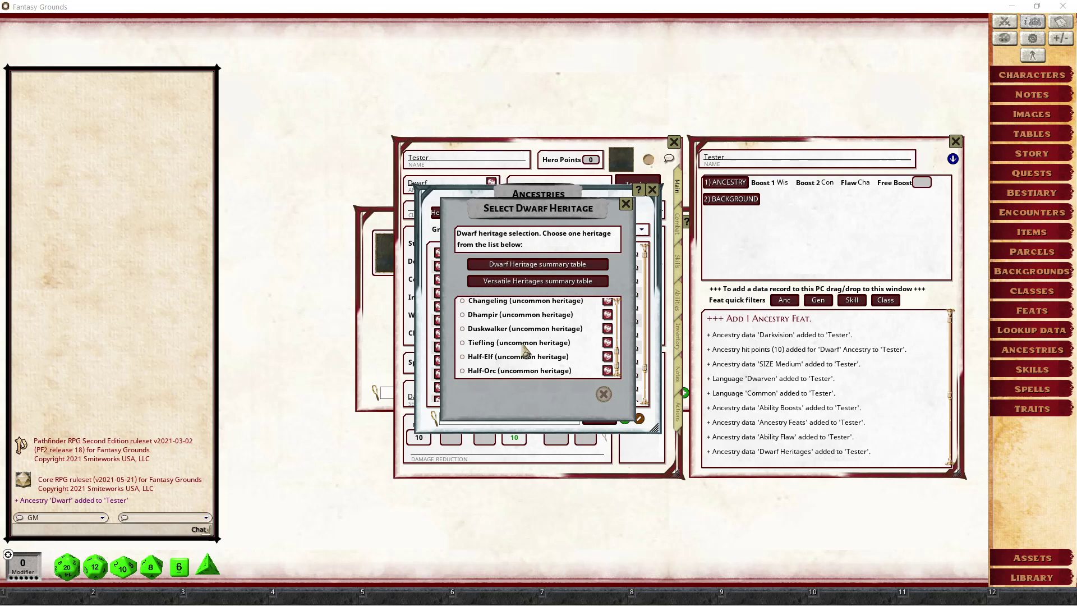
{"action": "scroll", "coordinate": [544, 352], "scroll_direction": "up", "scroll_amount": 1}
{"action": "scroll", "coordinate": [499, 370], "scroll_direction": "down", "scroll_amount": 1}
{"action": "scroll", "coordinate": [512, 373], "scroll_direction": "up", "scroll_amount": 2}
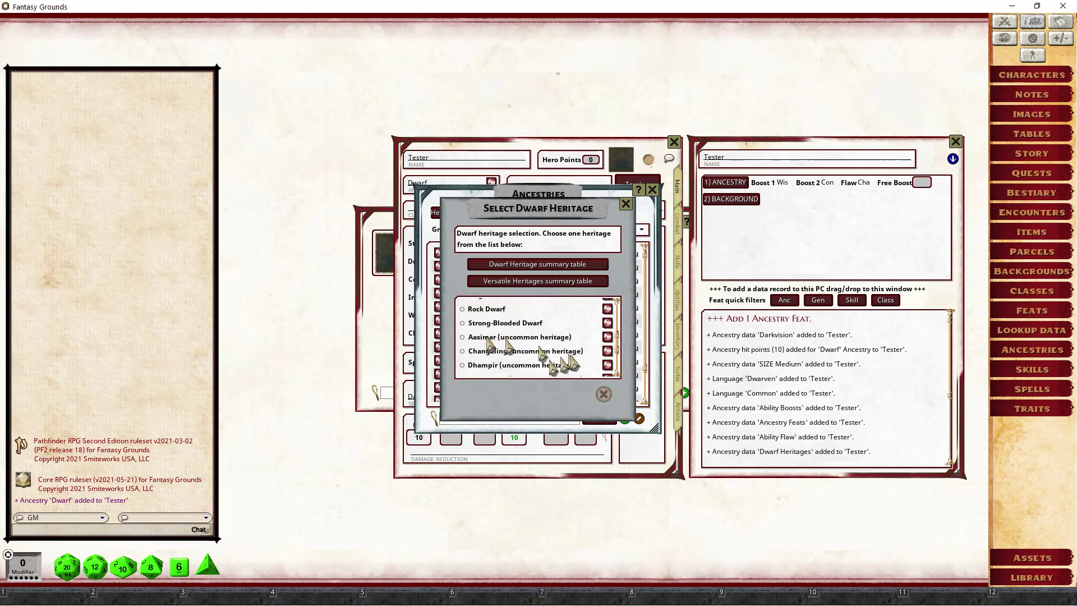
{"action": "scroll", "coordinate": [536, 353], "scroll_direction": "down", "scroll_amount": 1}
{"action": "scroll", "coordinate": [534, 353], "scroll_direction": "down", "scroll_amount": 1}
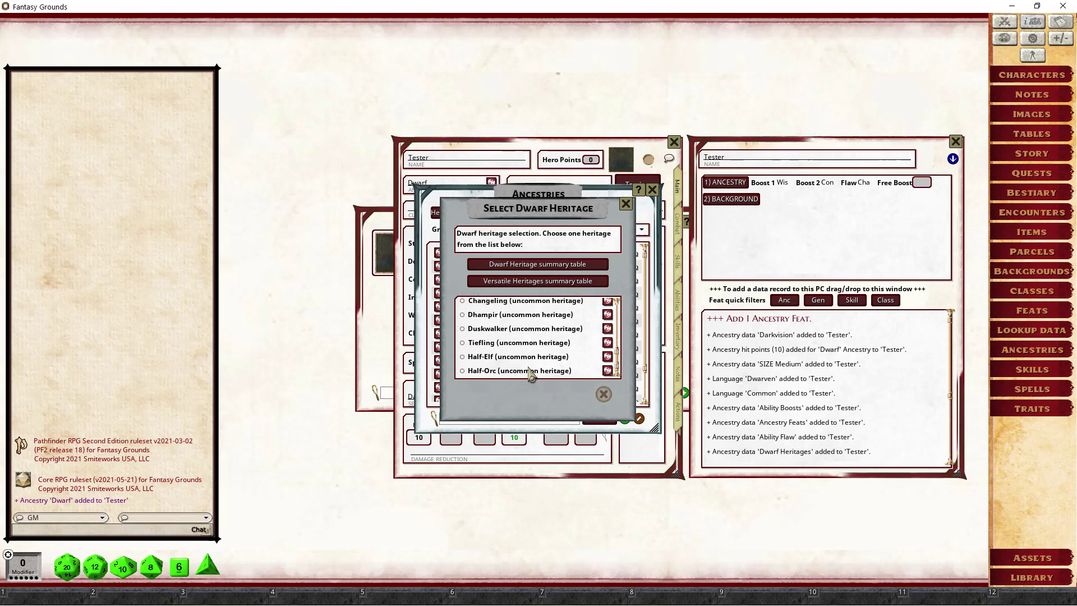
{"action": "scroll", "coordinate": [505, 369], "scroll_direction": "up", "scroll_amount": 4}
{"action": "scroll", "coordinate": [510, 370], "scroll_direction": "down", "scroll_amount": 3}
{"action": "scroll", "coordinate": [510, 371], "scroll_direction": "down", "scroll_amount": 1}
{"action": "scroll", "coordinate": [509, 371], "scroll_direction": "up", "scroll_amount": 3}
{"action": "scroll", "coordinate": [509, 371], "scroll_direction": "up", "scroll_amount": 3}
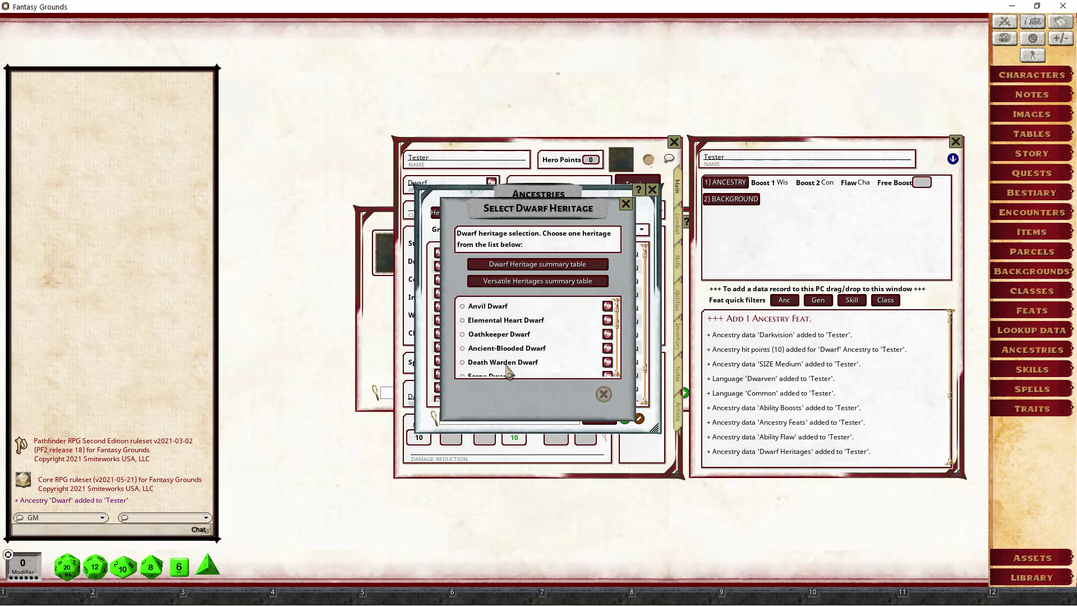
{"action": "scroll", "coordinate": [509, 371], "scroll_direction": "down", "scroll_amount": 5}
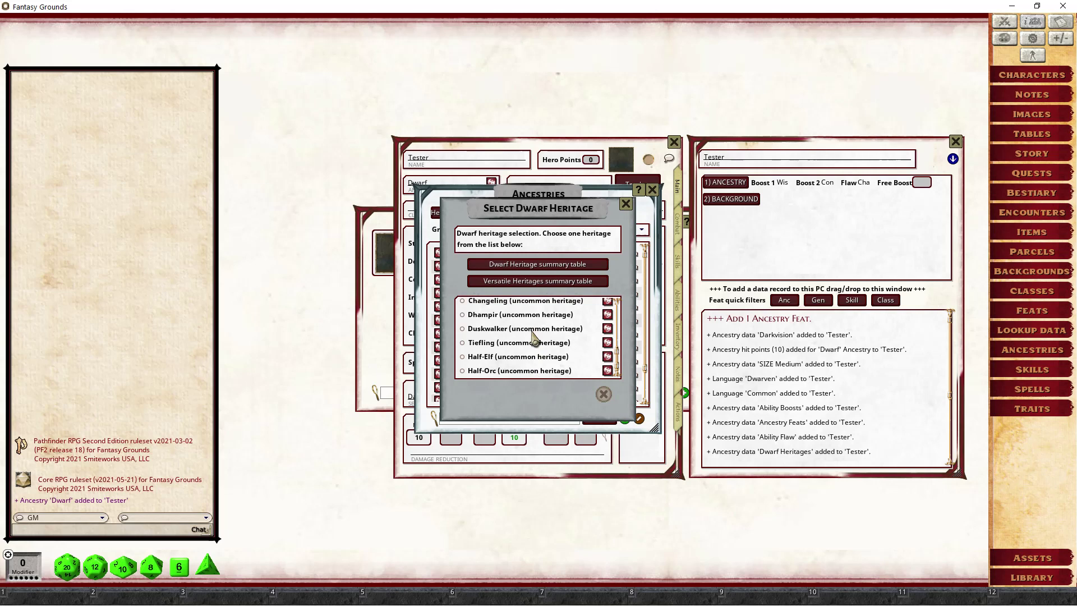
{"action": "scroll", "coordinate": [533, 337], "scroll_direction": "up", "scroll_amount": 5}
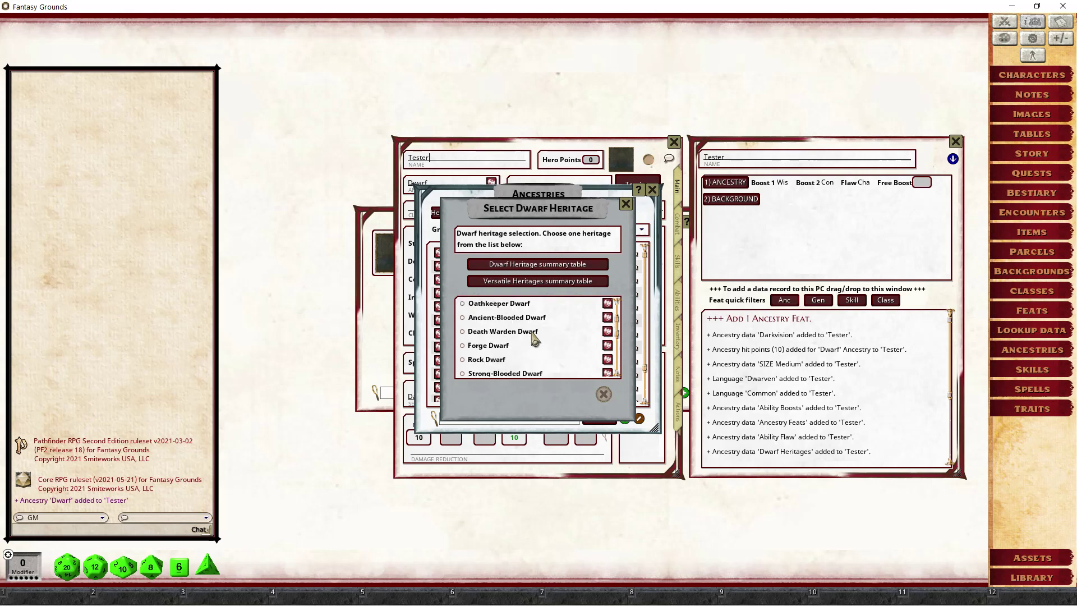
{"action": "scroll", "coordinate": [532, 328], "scroll_direction": "down", "scroll_amount": 4}
{"action": "scroll", "coordinate": [531, 325], "scroll_direction": "up", "scroll_amount": 4}
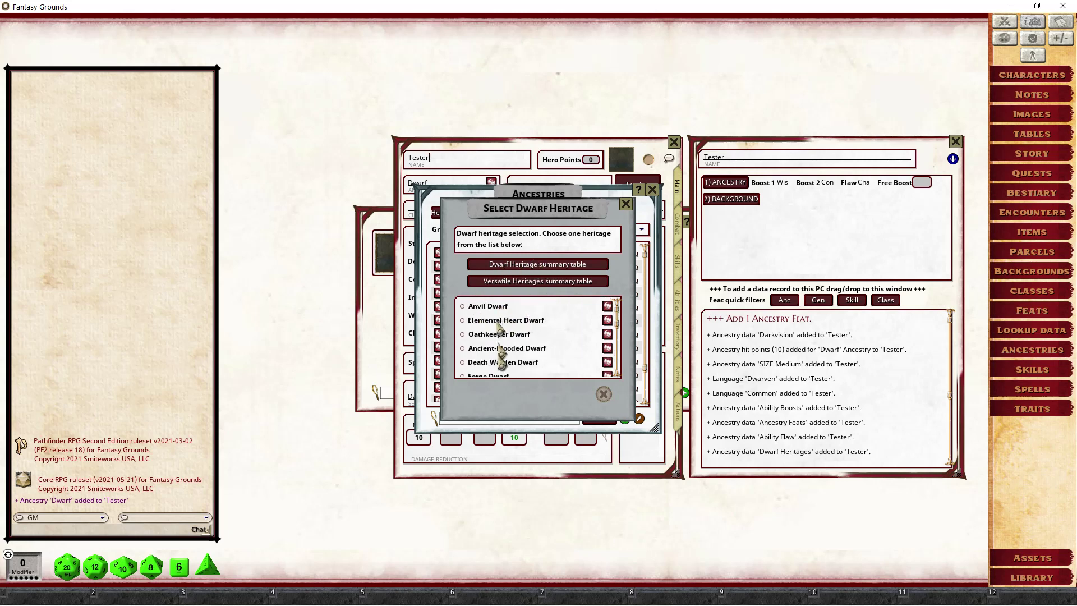
- Open the Dwarf Heritage summary table and examine each heritage's description, features and source
{"action": "left_click", "coordinate": [545, 268]}
{"action": "left_click_drag", "start_coordinate": [656, 208], "coordinate": [495, 167]}
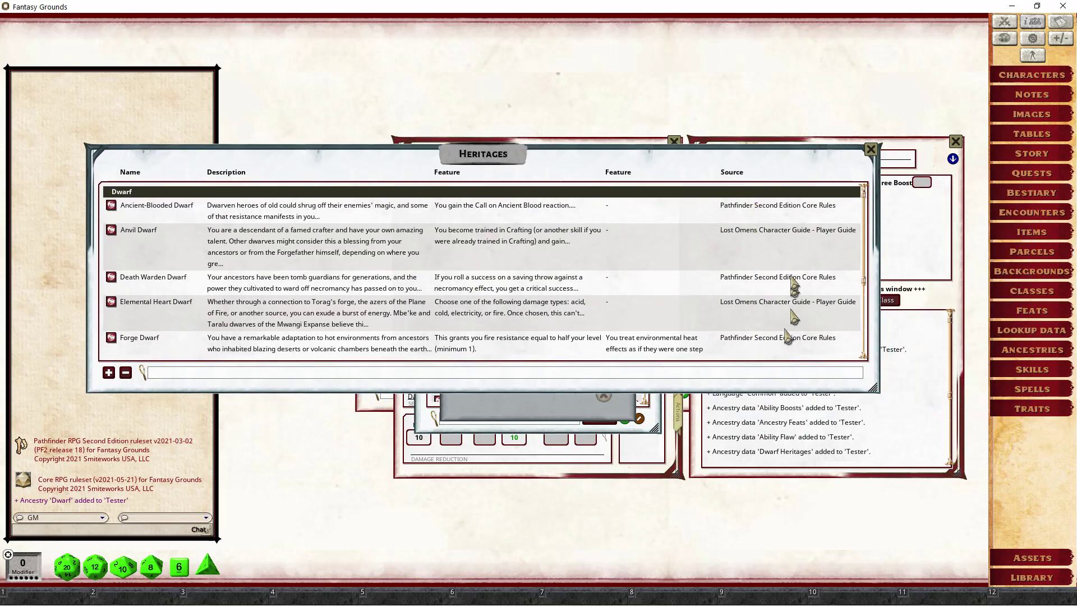
{"action": "scroll", "coordinate": [795, 218], "scroll_direction": "down", "scroll_amount": 4}
{"action": "scroll", "coordinate": [796, 213], "scroll_direction": "up", "scroll_amount": 4}
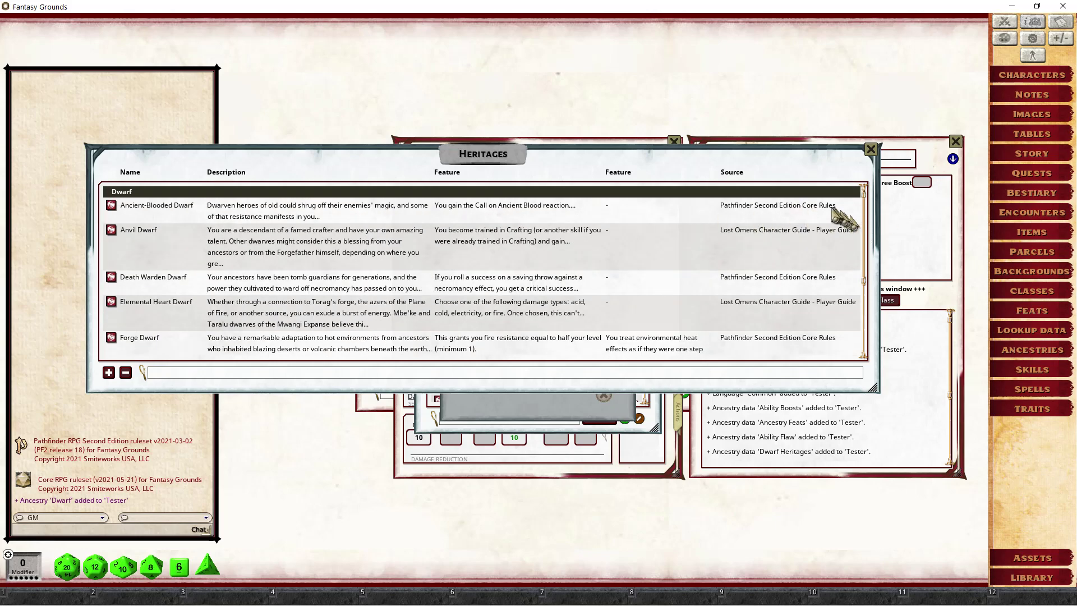
{"action": "scroll", "coordinate": [813, 264], "scroll_direction": "down", "scroll_amount": 4}
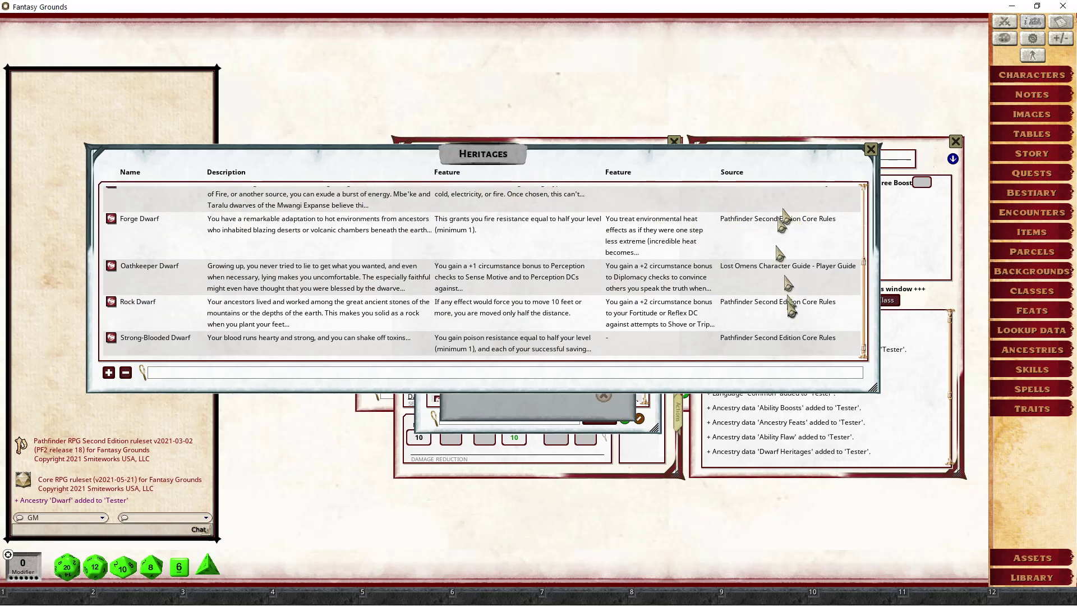
{"action": "scroll", "coordinate": [788, 336], "scroll_direction": "up", "scroll_amount": 4}
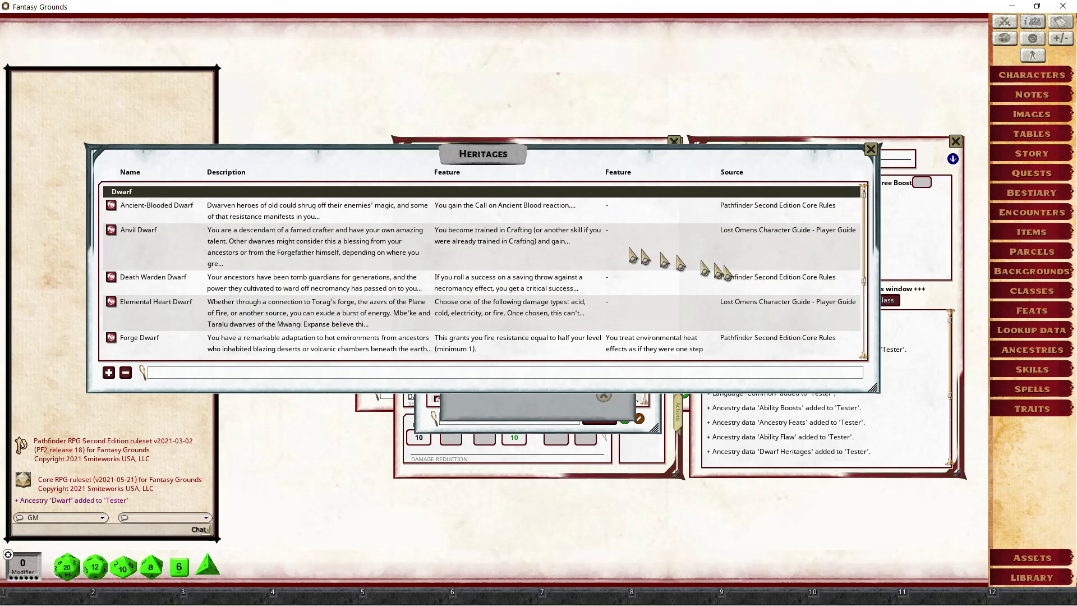
{"action": "scroll", "coordinate": [583, 246], "scroll_direction": "down", "scroll_amount": 3}
{"action": "scroll", "coordinate": [581, 242], "scroll_direction": "down", "scroll_amount": 1}
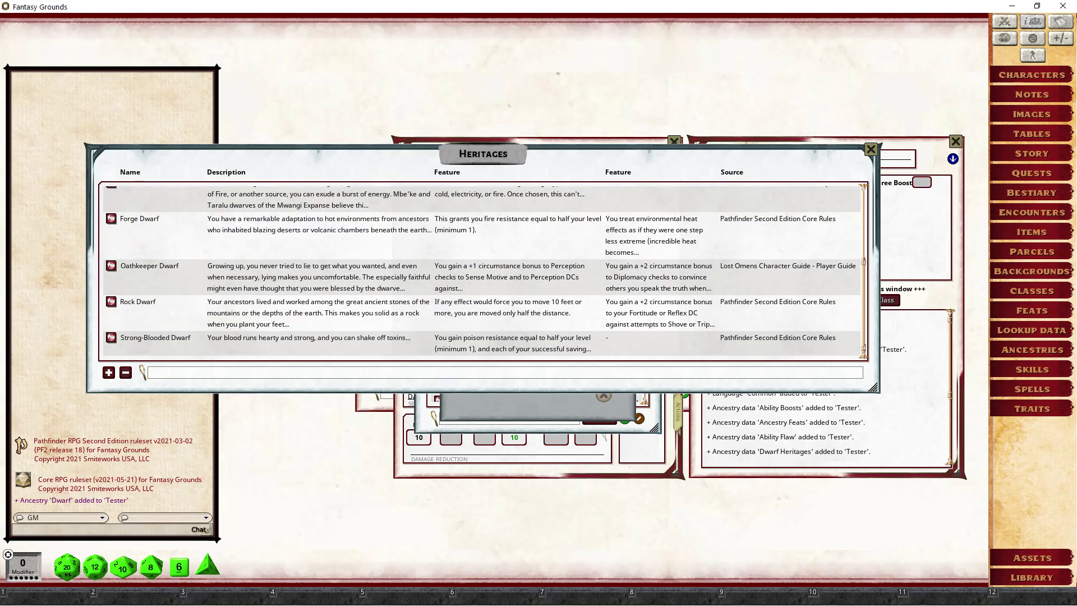
{"action": "scroll", "coordinate": [580, 243], "scroll_direction": "up", "scroll_amount": 4}
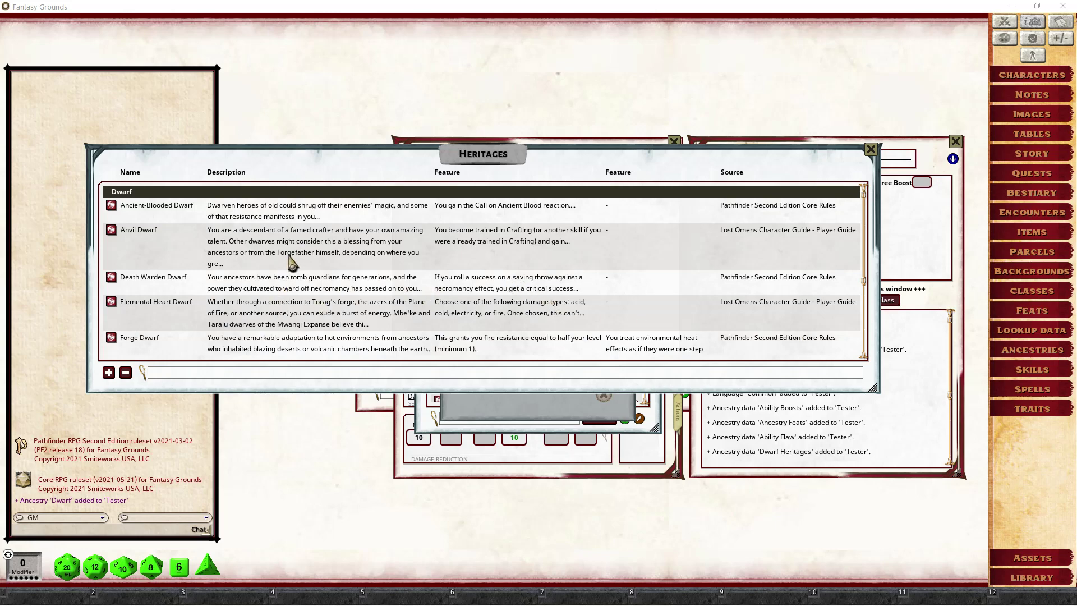
- Open the Forge Dwarf heritage record from the heritages table and read the description of its first feature
{"action": "left_click", "coordinate": [111, 338]}
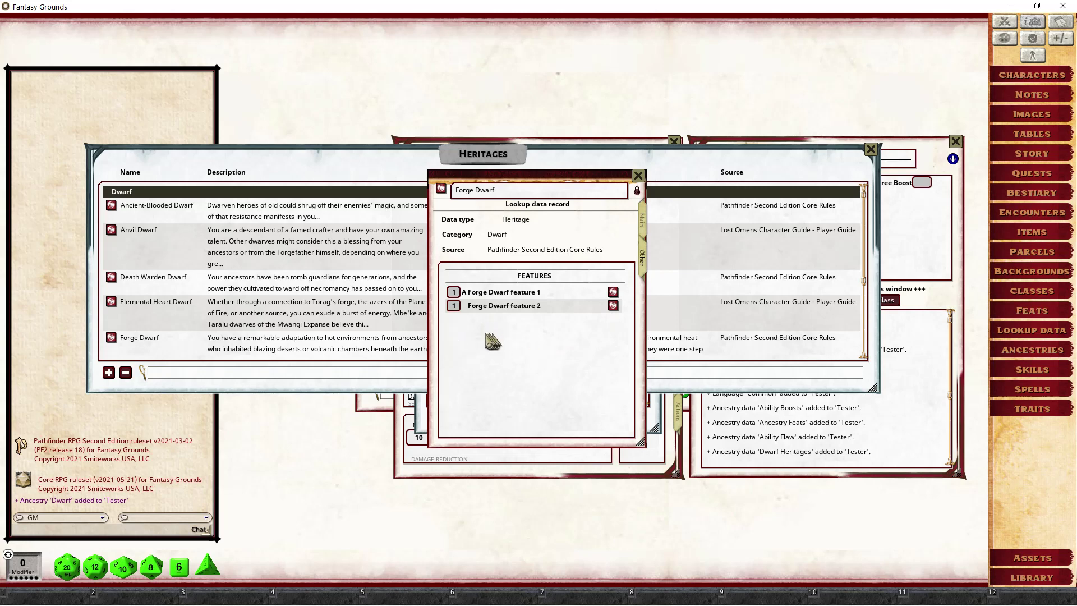
{"action": "mouse_move", "coordinate": [465, 298]}
{"action": "left_click", "coordinate": [613, 291]}
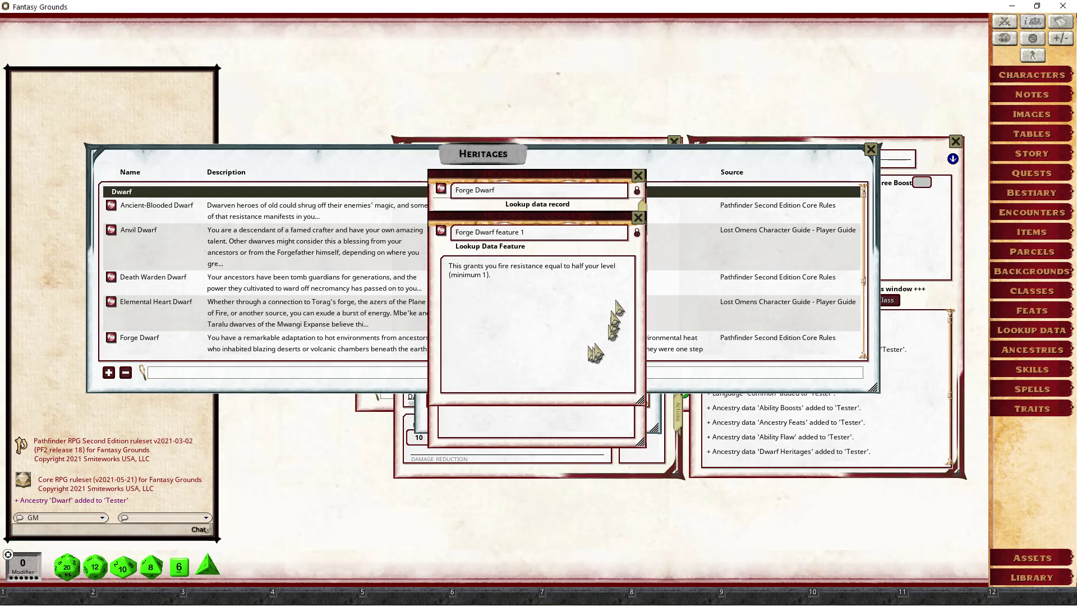
{"action": "left_click", "coordinate": [638, 218]}
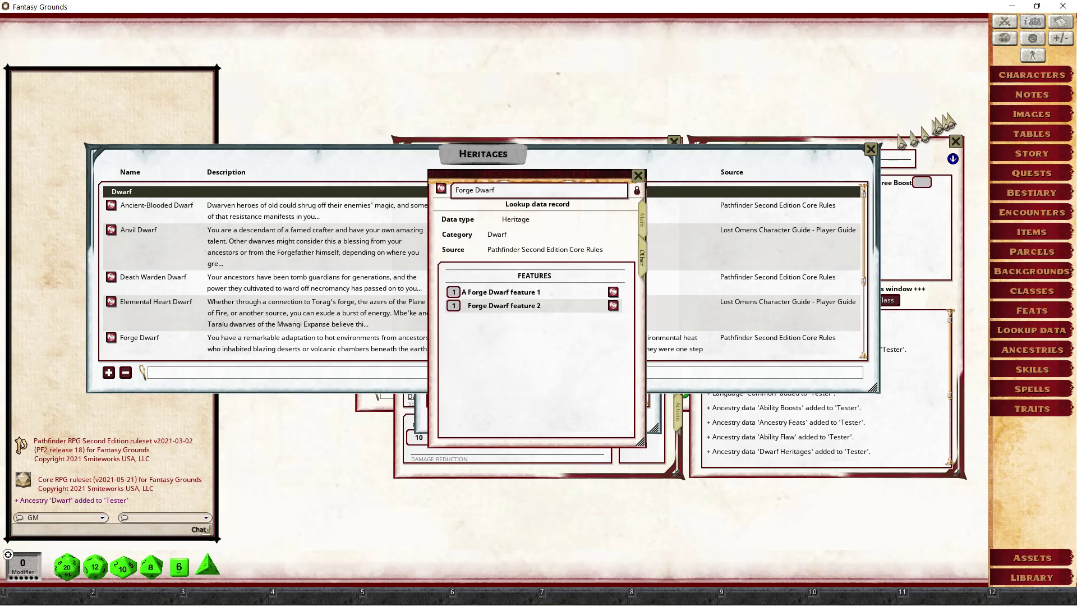
- Turn on the Show Ability Automation Field option in the Experimental Development settings
{"action": "left_click", "coordinate": [1032, 38]}
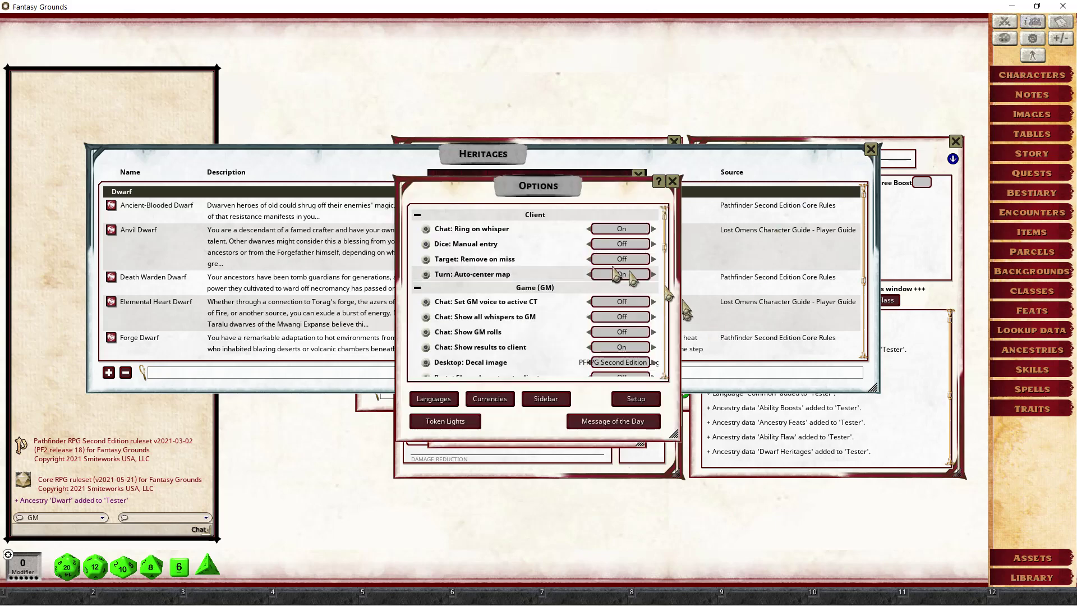
{"action": "scroll", "coordinate": [557, 256], "scroll_direction": "down", "scroll_amount": 5}
{"action": "scroll", "coordinate": [555, 252], "scroll_direction": "down", "scroll_amount": 5}
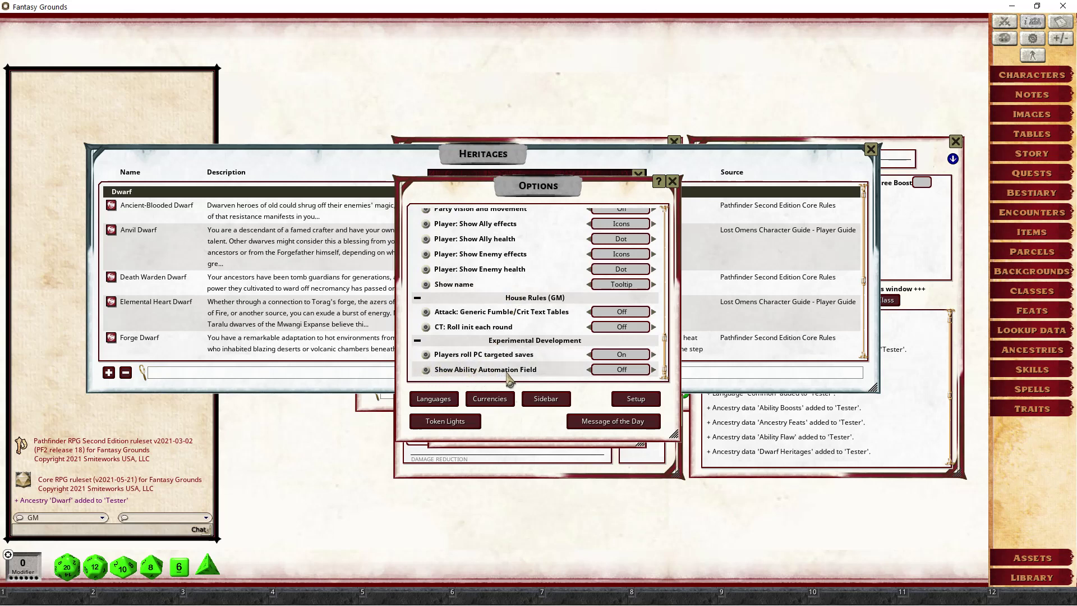
{"action": "left_click", "coordinate": [619, 371]}
{"action": "left_click", "coordinate": [619, 370]}
{"action": "left_click", "coordinate": [672, 181]}
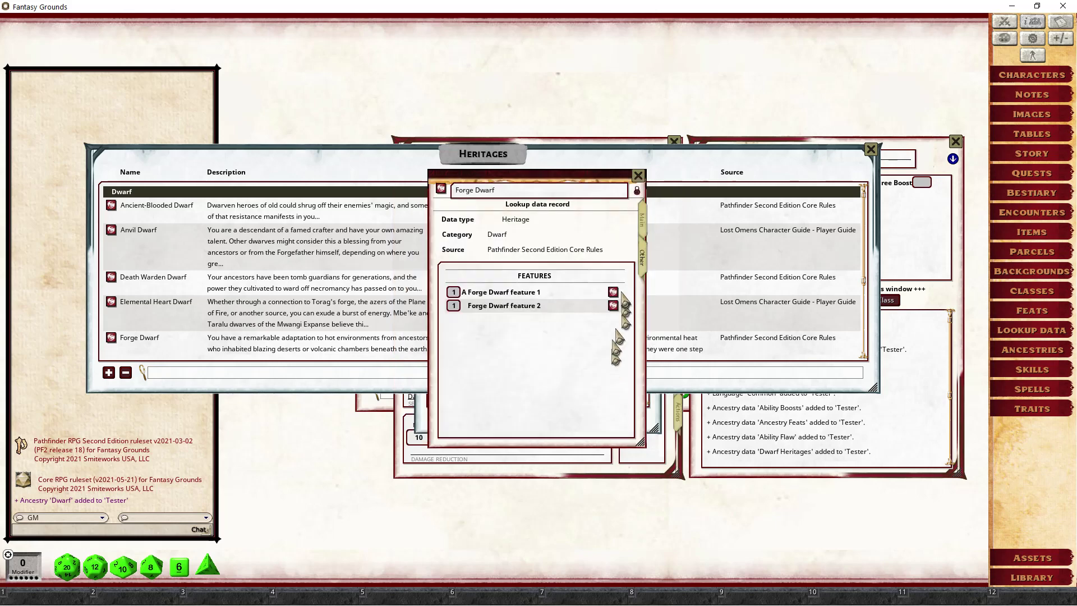
- Examine the automation entry of Forge Dwarf feature 1, and close the feature, the heritage record and the heritages table
{"action": "left_click", "coordinate": [615, 295]}
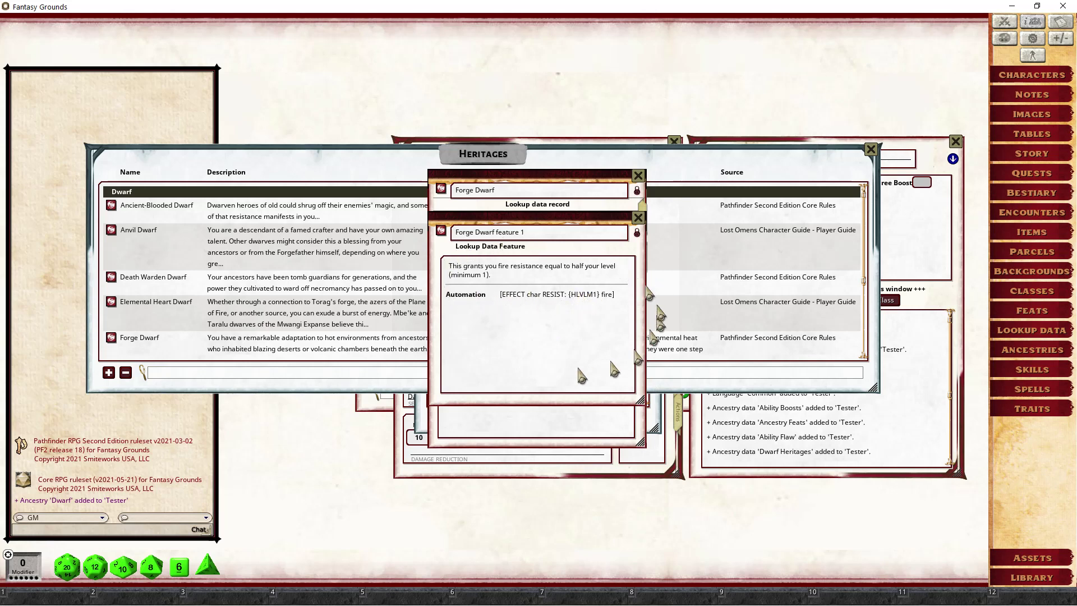
{"action": "left_click_drag", "start_coordinate": [579, 223], "coordinate": [790, 271]}
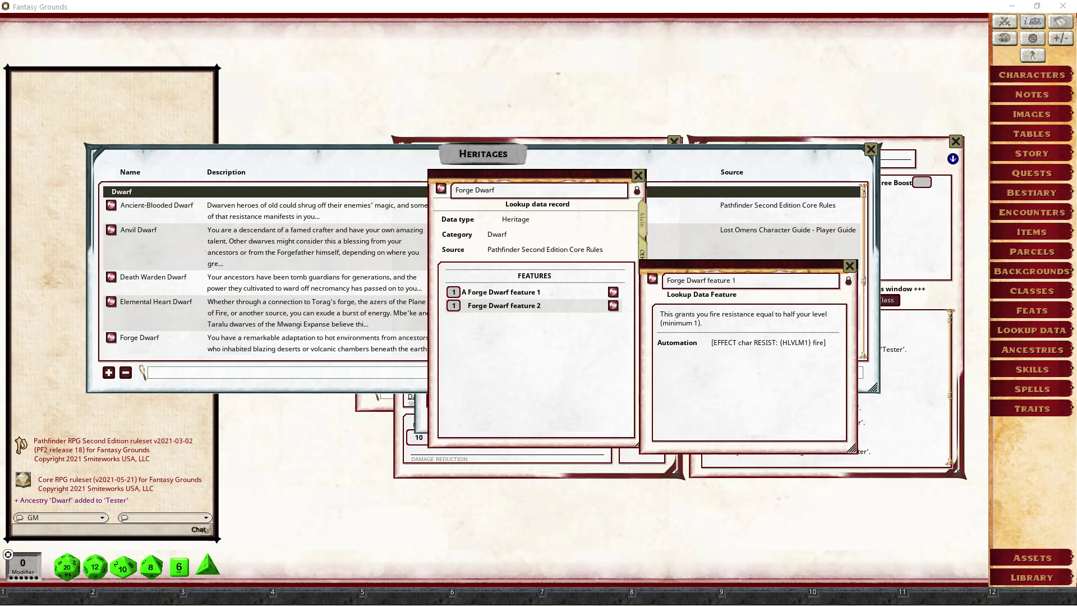
{"action": "left_click", "coordinate": [849, 265]}
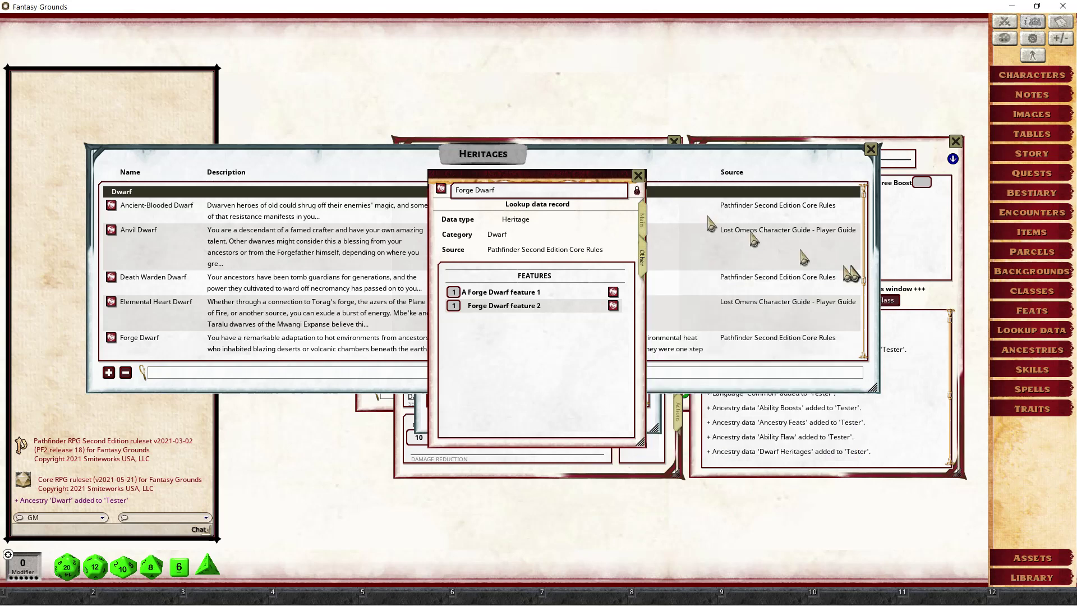
{"action": "left_click", "coordinate": [637, 175]}
{"action": "left_click", "coordinate": [870, 149]}
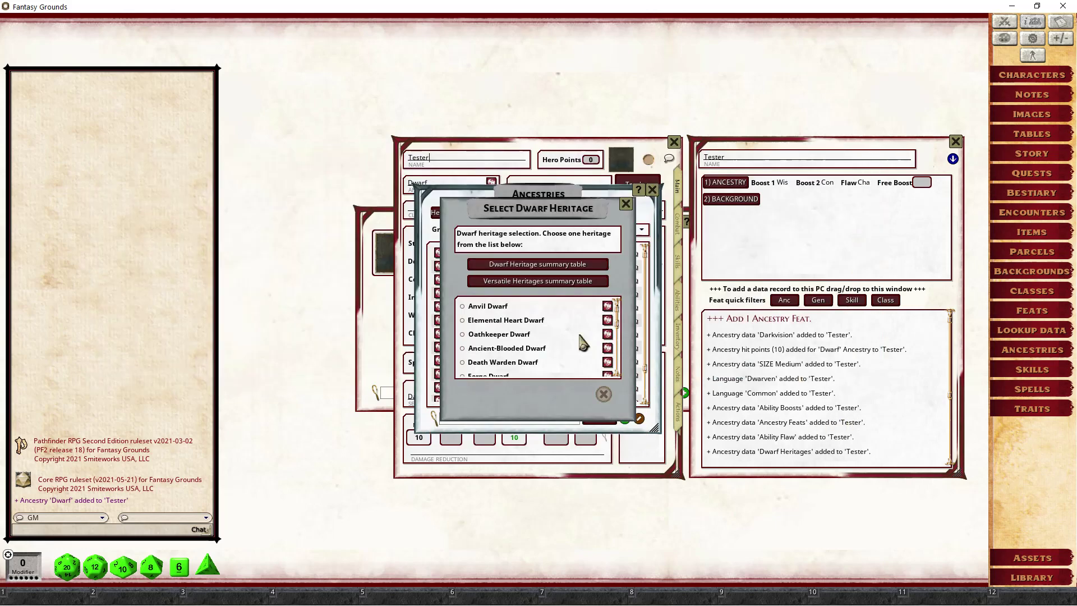
- Select Forge Dwarf as the character's heritage and assign the free ancestry ability boost to Strength
{"action": "scroll", "coordinate": [561, 340], "scroll_direction": "down", "scroll_amount": 2}
{"action": "left_click", "coordinate": [463, 343]}
{"action": "left_click", "coordinate": [585, 394]}
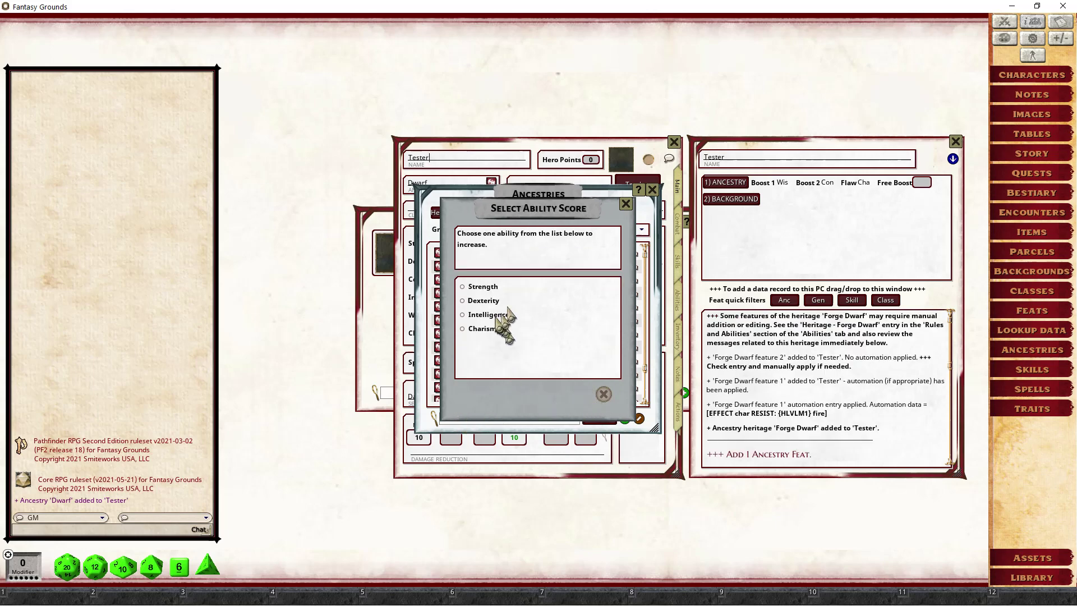
{"action": "left_click", "coordinate": [481, 287]}
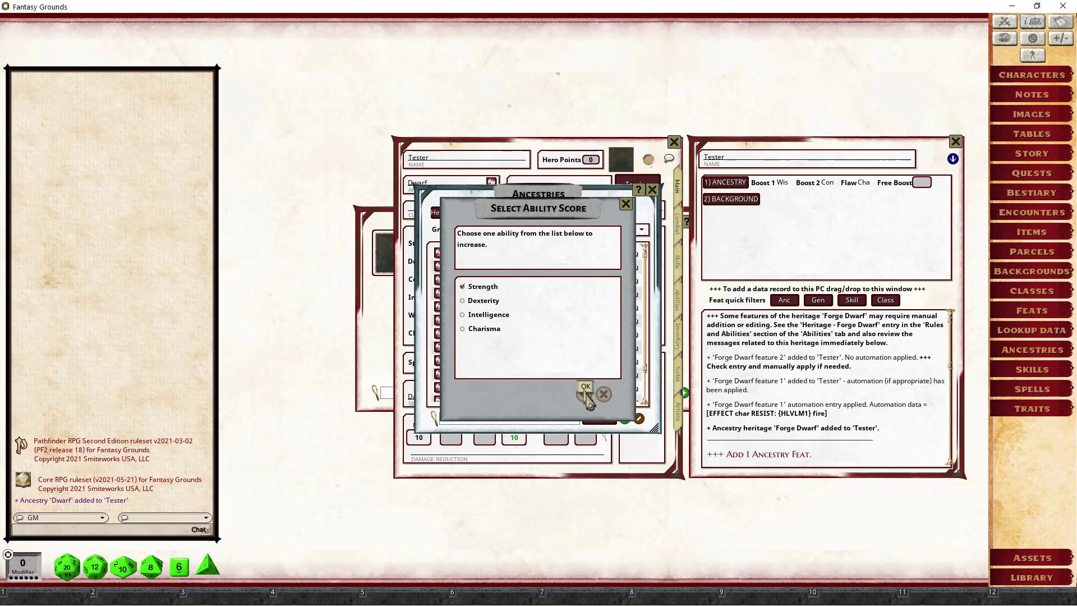
{"action": "left_click", "coordinate": [585, 396]}
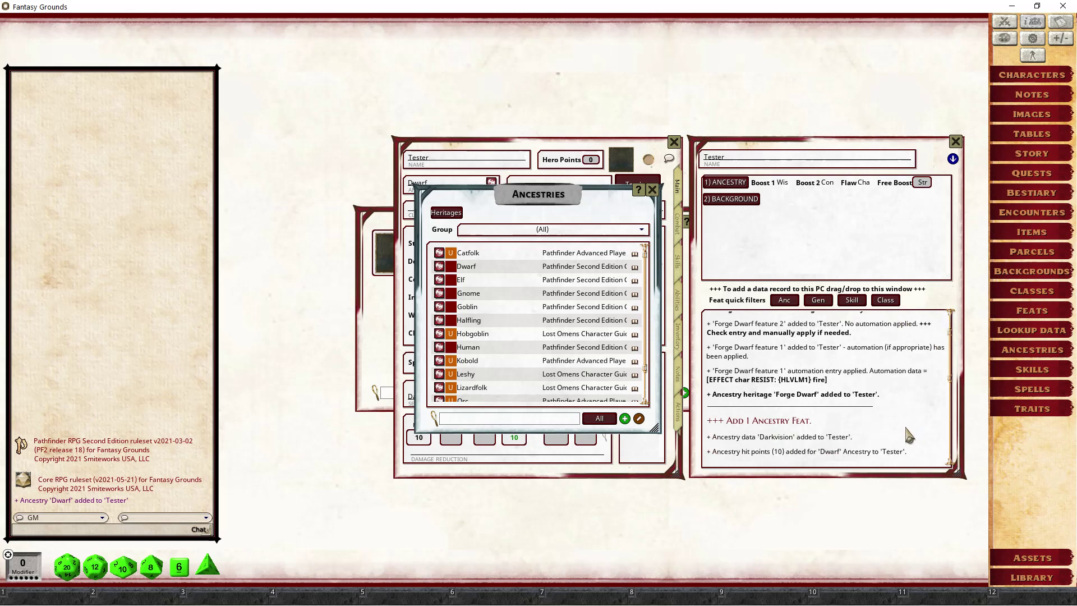
- Review the generation tracker log for the Forge Dwarf feature entries, the ancestry feat reminder and the added Dwarf ancestry data
{"action": "scroll", "coordinate": [905, 428], "scroll_direction": "up", "scroll_amount": 2}
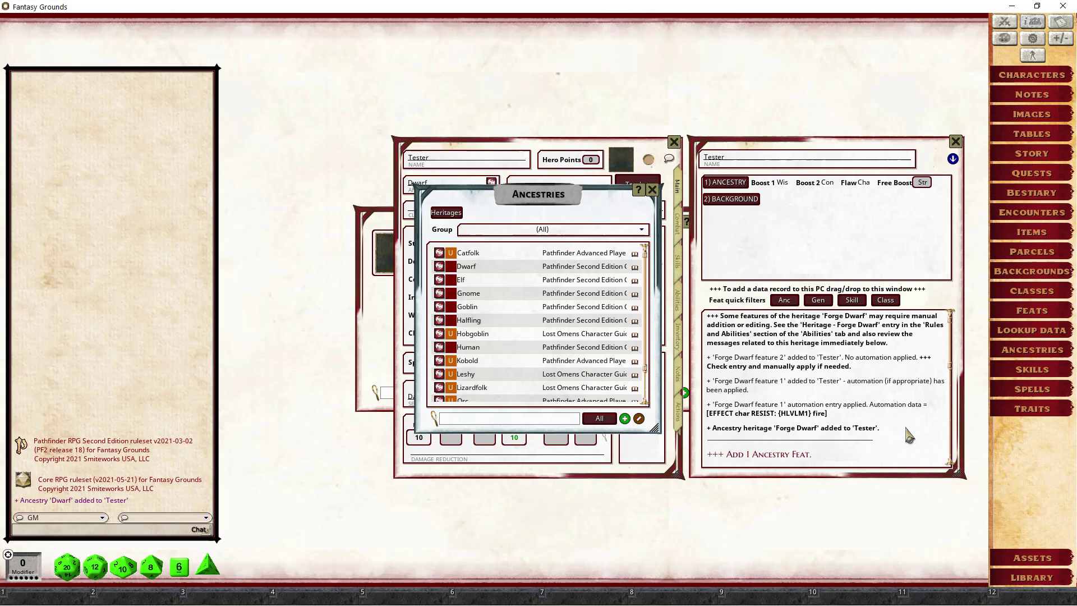
{"action": "scroll", "coordinate": [926, 418], "scroll_direction": "down", "scroll_amount": 1}
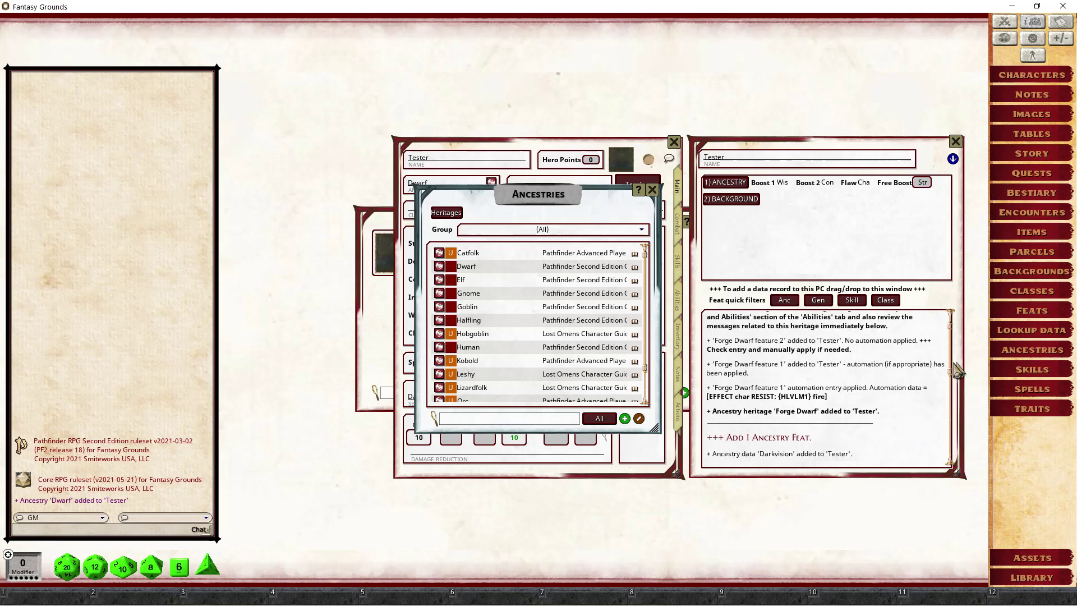
{"action": "scroll", "coordinate": [953, 381], "scroll_direction": "down", "scroll_amount": 5}
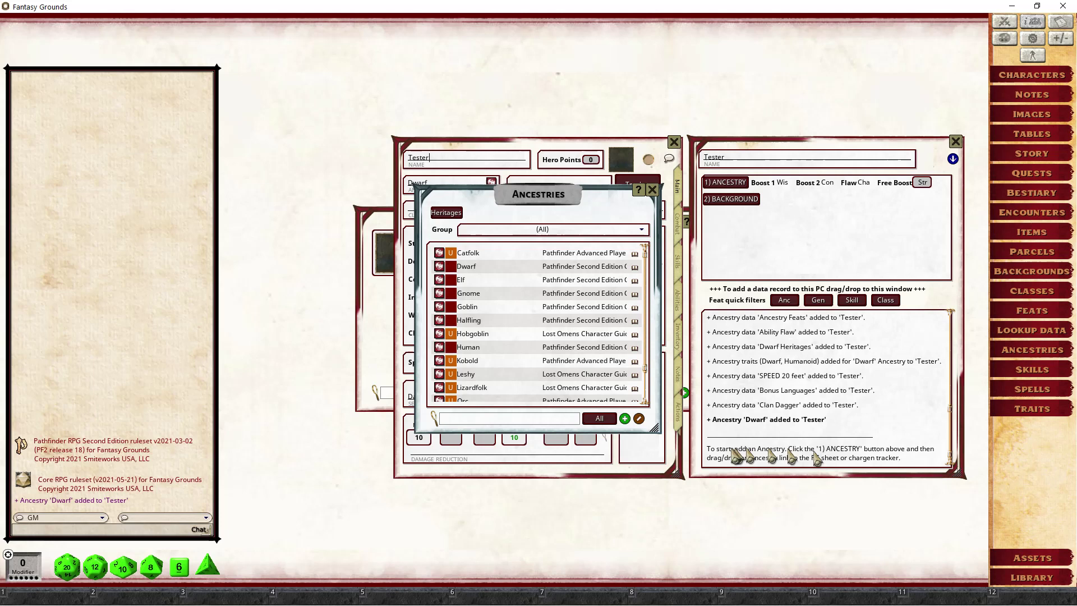
{"action": "scroll", "coordinate": [799, 412], "scroll_direction": "up", "scroll_amount": 1}
{"action": "scroll", "coordinate": [799, 414], "scroll_direction": "up", "scroll_amount": 11}
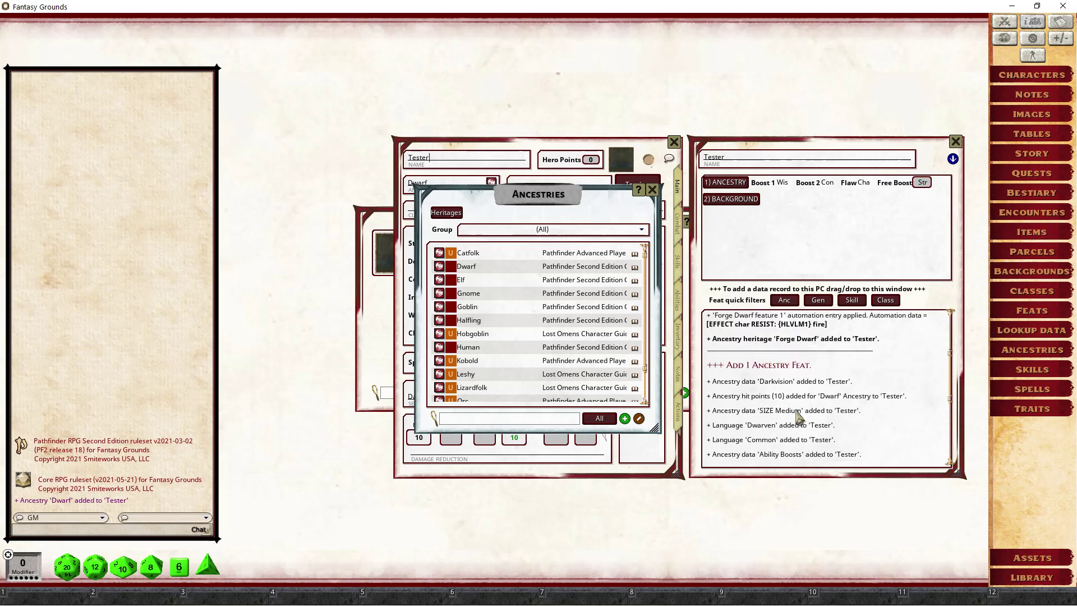
{"action": "scroll", "coordinate": [798, 415], "scroll_direction": "up", "scroll_amount": 1}
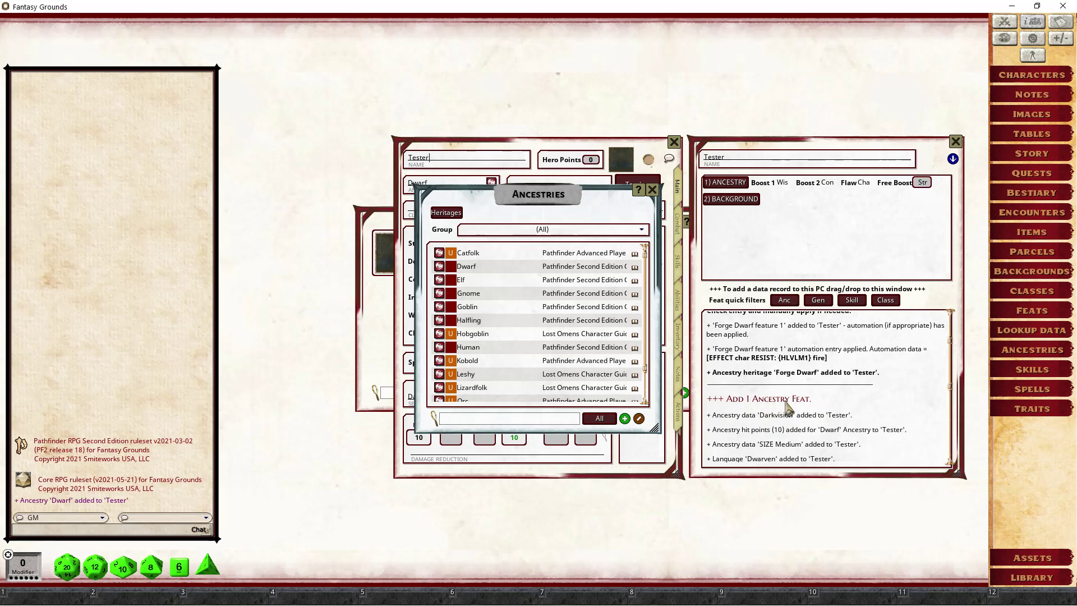
{"action": "scroll", "coordinate": [788, 405], "scroll_direction": "up", "scroll_amount": 3}
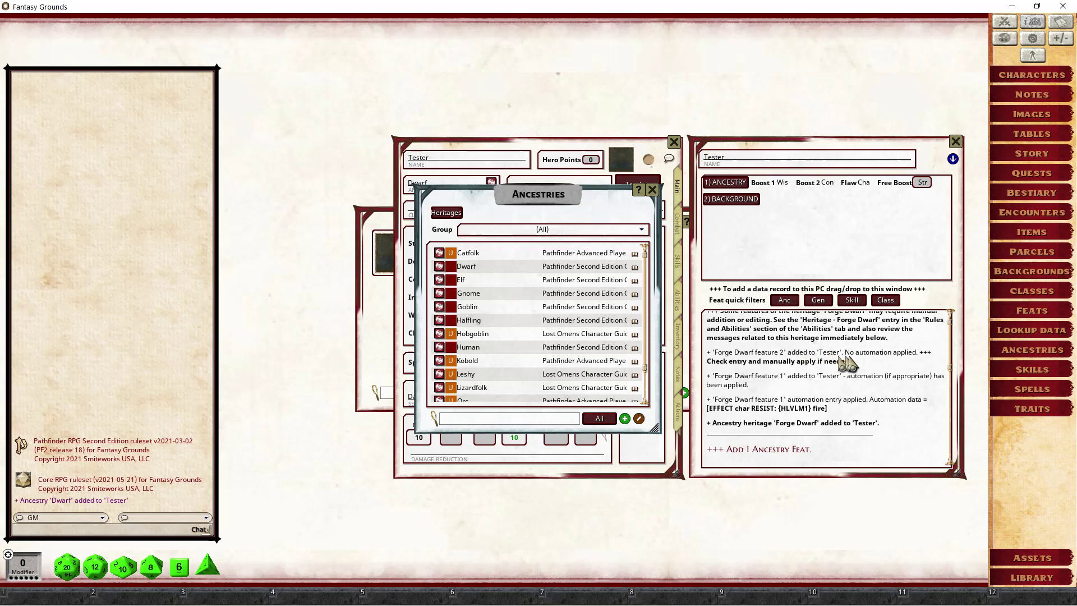
{"action": "scroll", "coordinate": [897, 364], "scroll_direction": "up", "scroll_amount": 1}
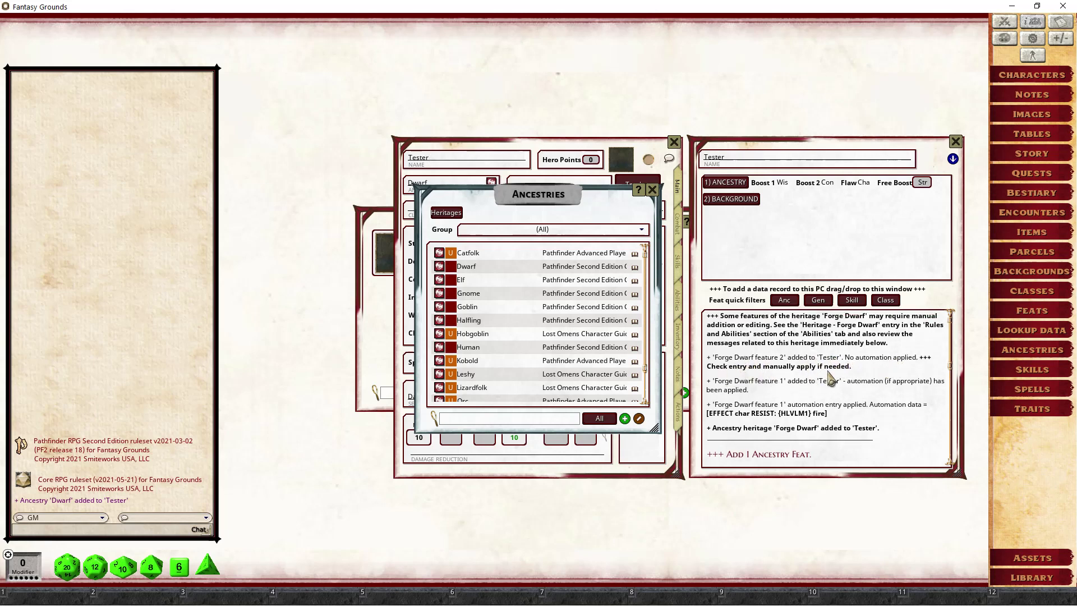
- Close the Ancestries list and read Forge Dwarf feature 2 among the character's Rules & Abilities entries
{"action": "left_click", "coordinate": [653, 190]}
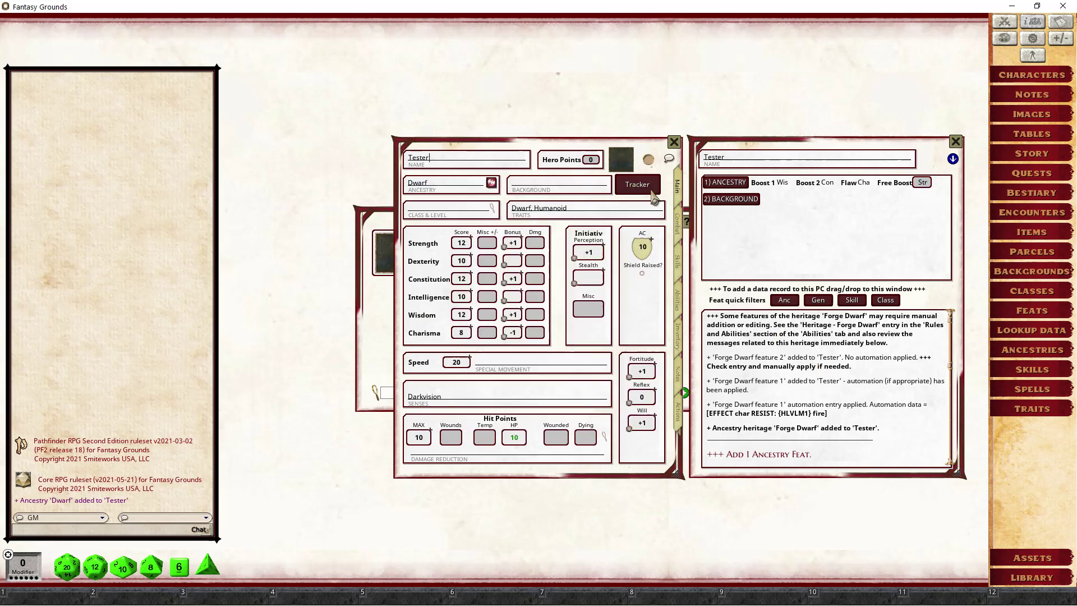
{"action": "left_click", "coordinate": [677, 301]}
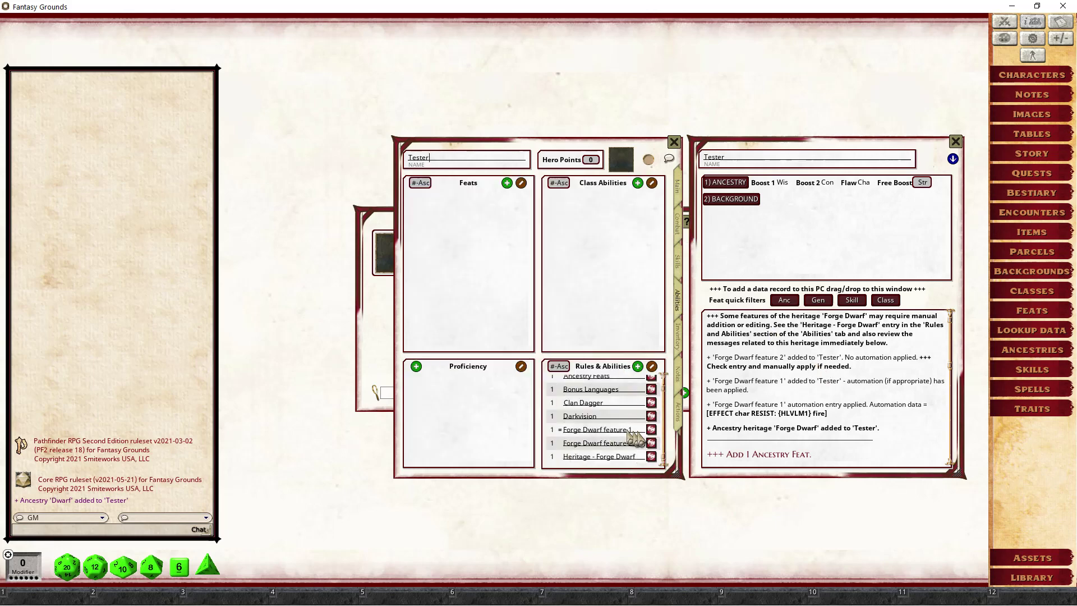
{"action": "left_click", "coordinate": [651, 443]}
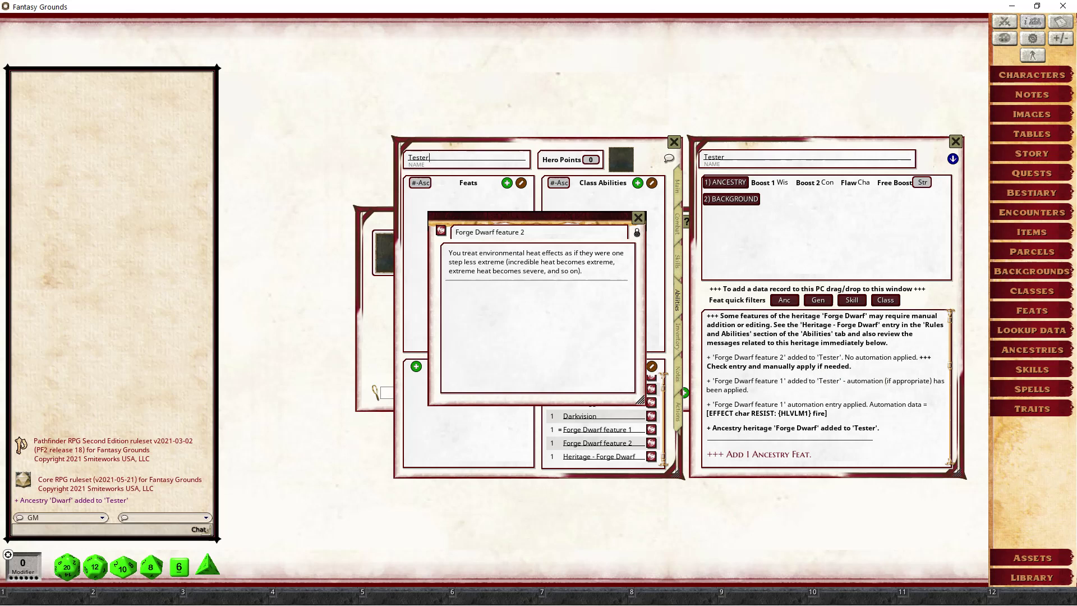
{"action": "left_click", "coordinate": [638, 217]}
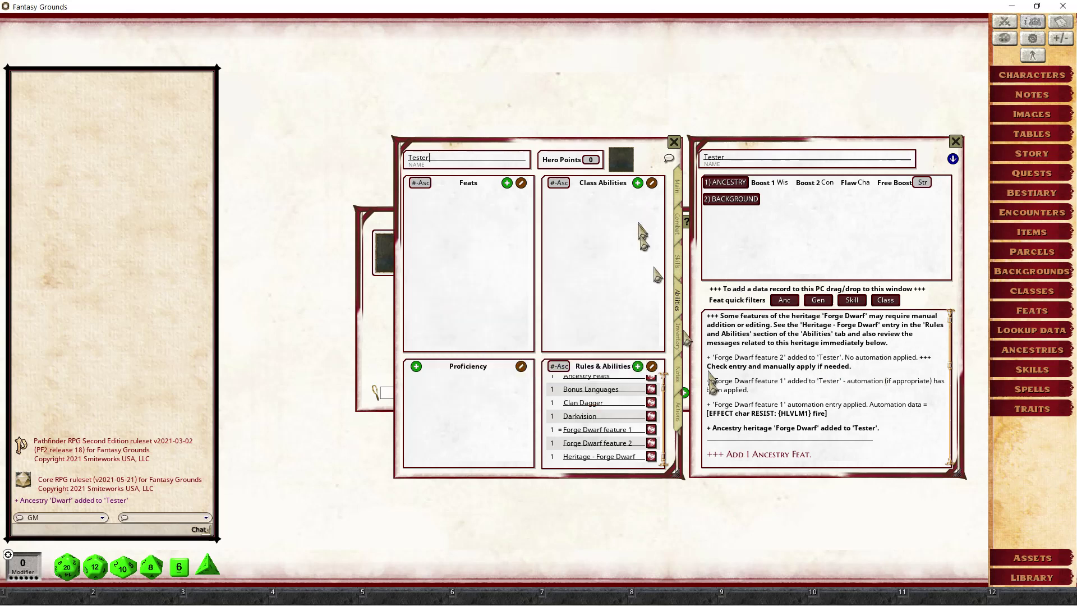
{"action": "mouse_move", "coordinate": [561, 441]}
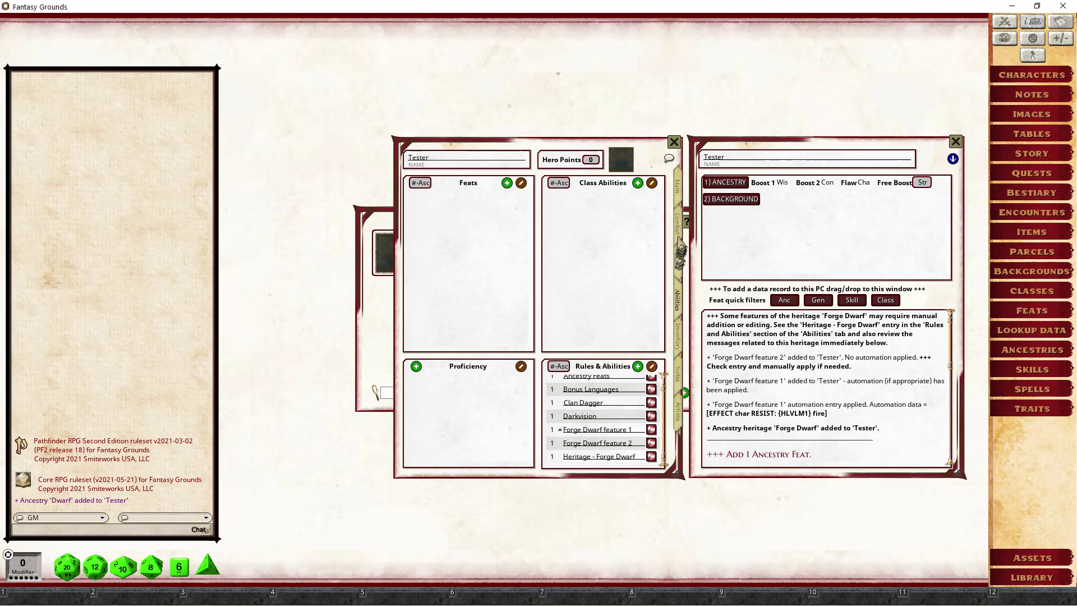
- Examine the Forge Dwarf feature 1 fire resistance effect under Character Effects, collapsing and expanding its details and checking its evaluated value
{"action": "left_click", "coordinate": [679, 233]}
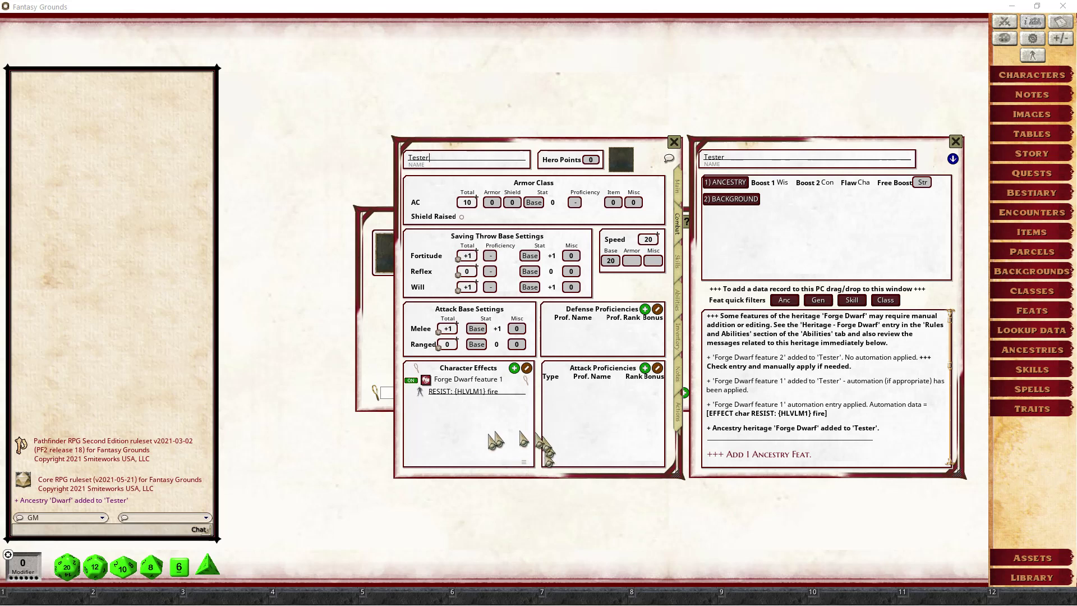
{"action": "left_click", "coordinate": [416, 368]}
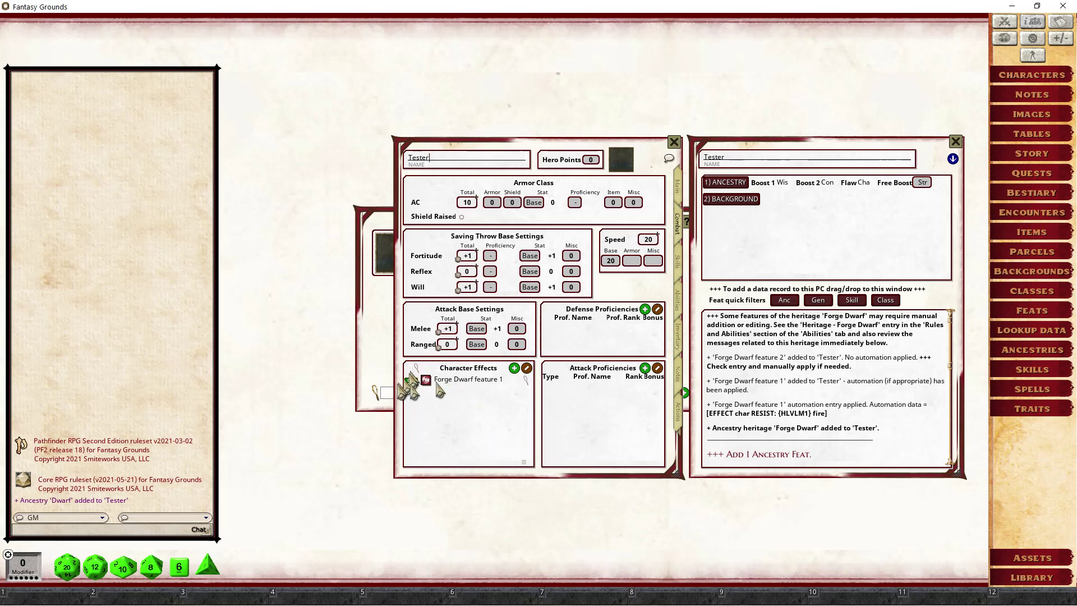
{"action": "left_click", "coordinate": [527, 384]}
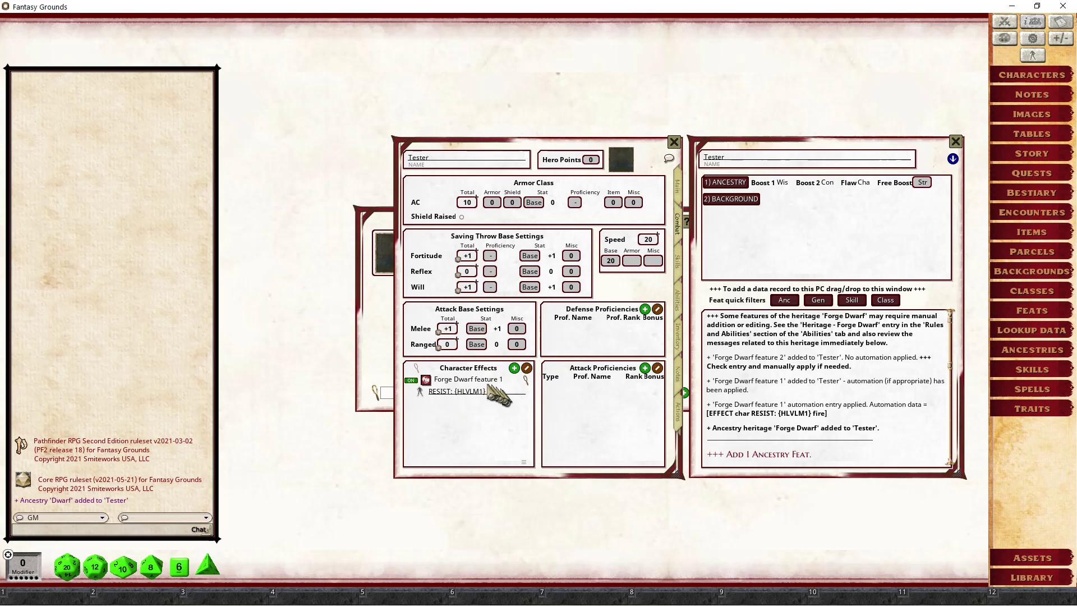
{"action": "left_click", "coordinate": [527, 383]}
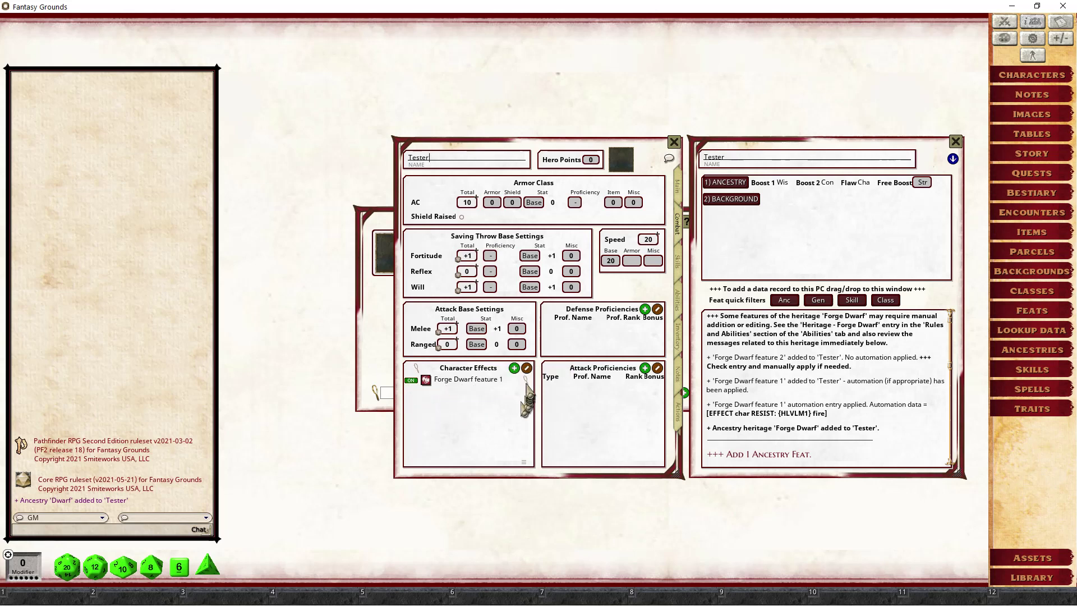
{"action": "left_click", "coordinate": [525, 381]}
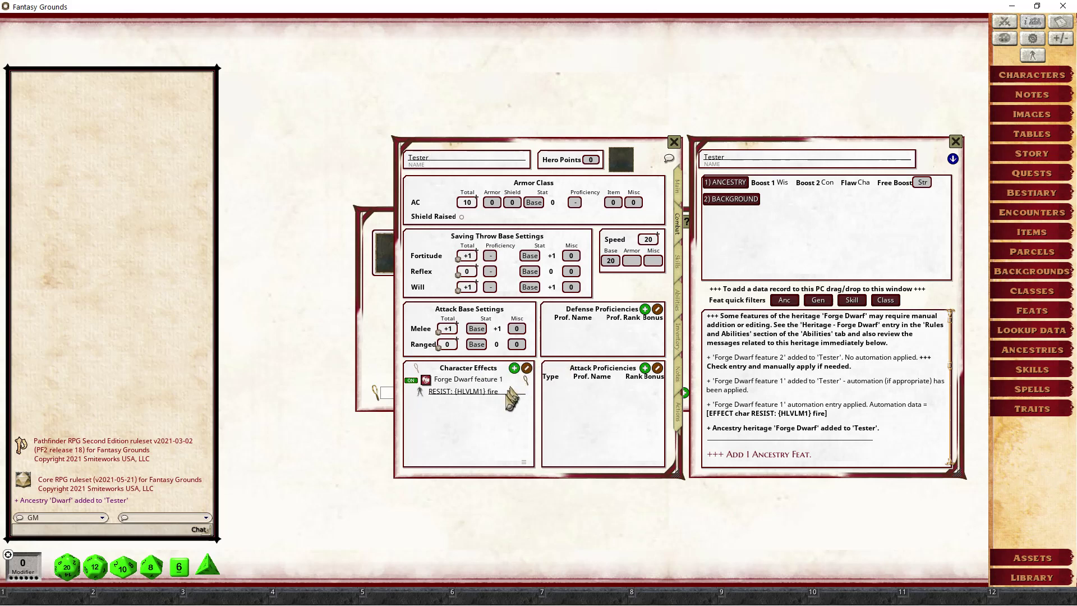
{"action": "left_click", "coordinate": [419, 370]}
{"action": "left_click", "coordinate": [418, 371]}
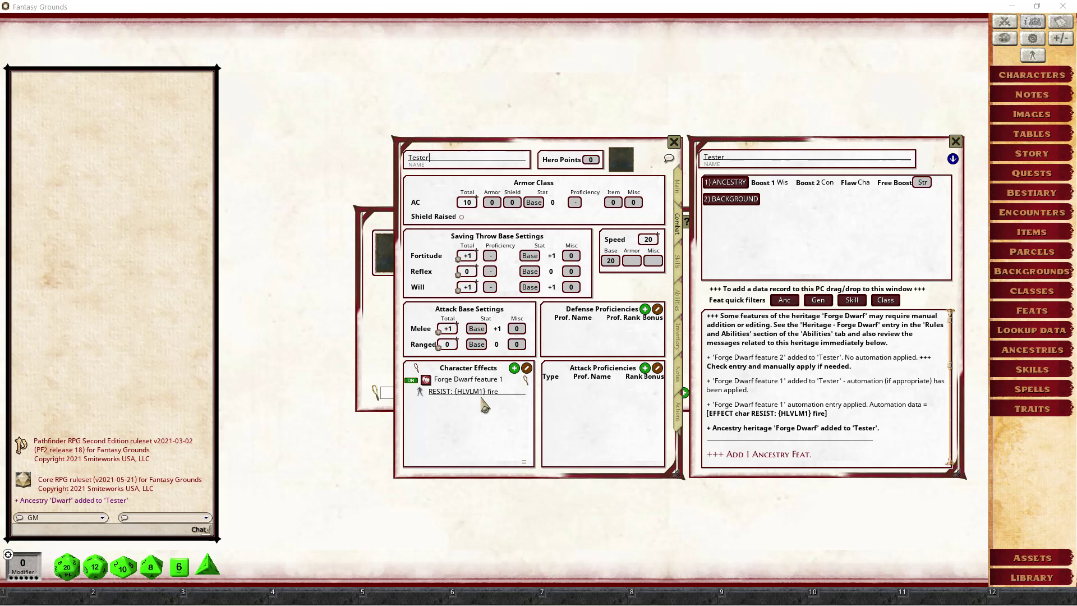
{"action": "mouse_move", "coordinate": [482, 399]}
{"action": "left_mouse_down"}
{"action": "mouse_move", "coordinate": [513, 396]}
{"action": "mouse_move", "coordinate": [440, 398]}
{"action": "mouse_move", "coordinate": [501, 401]}
{"action": "mouse_move", "coordinate": [460, 397]}
{"action": "mouse_move", "coordinate": [448, 418]}
{"action": "mouse_move", "coordinate": [511, 412]}
{"action": "mouse_move", "coordinate": [498, 382]}
{"action": "mouse_move", "coordinate": [500, 424]}
{"action": "mouse_move", "coordinate": [499, 387]}
{"action": "left_mouse_up"}
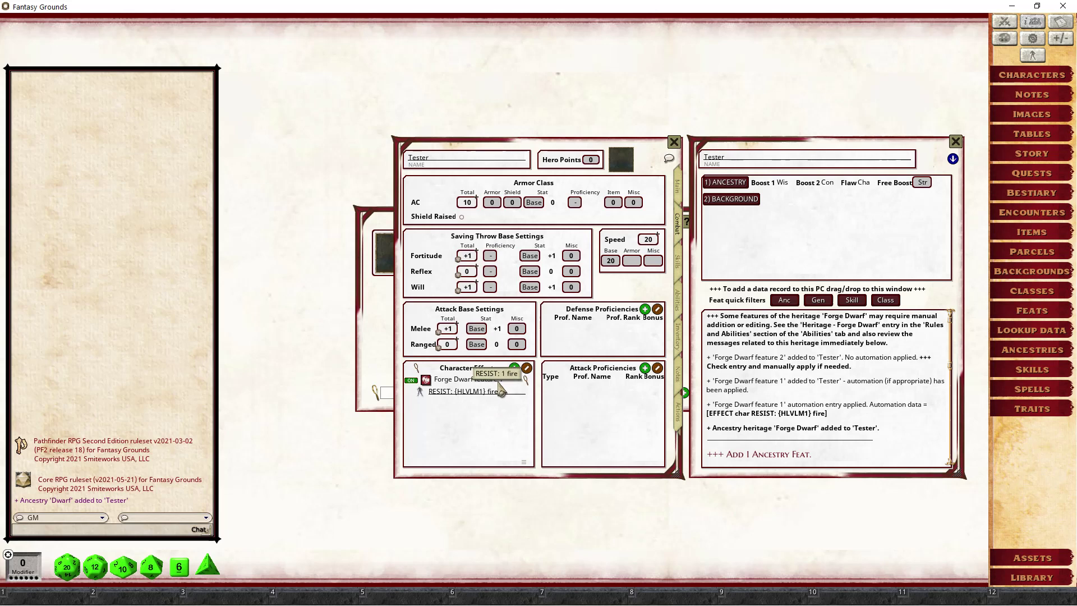
{"action": "mouse_move", "coordinate": [499, 387]}
{"action": "left_mouse_down"}
{"action": "mouse_move", "coordinate": [493, 404]}
{"action": "mouse_move", "coordinate": [466, 399]}
{"action": "mouse_move", "coordinate": [485, 394]}
{"action": "mouse_move", "coordinate": [463, 404]}
{"action": "mouse_move", "coordinate": [482, 400]}
{"action": "left_mouse_up"}
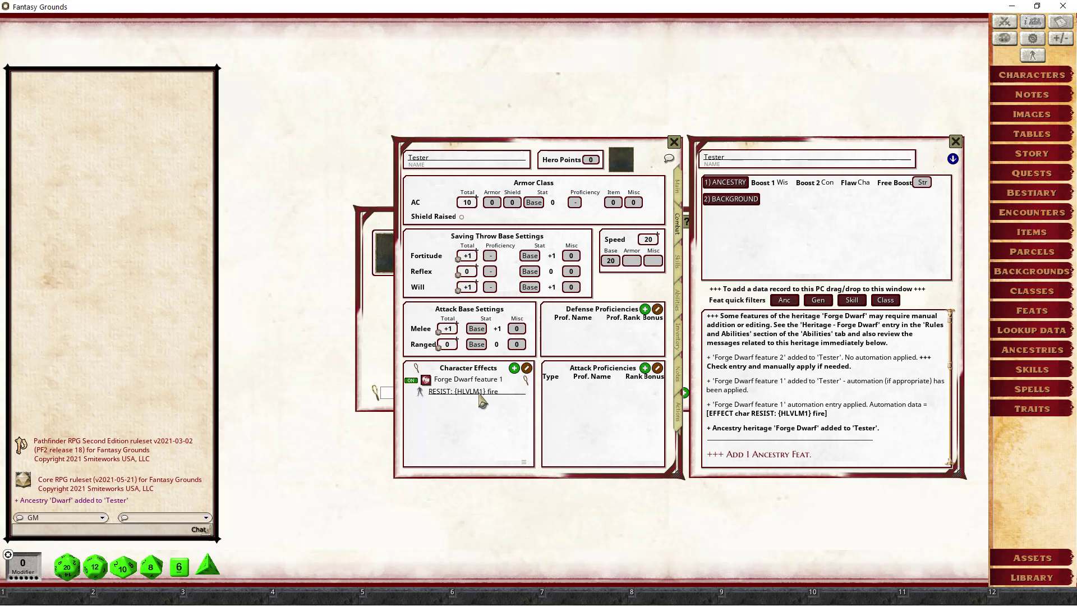
- Open the Combat Tracker and add the Tester character to it from the character selection list
{"action": "left_click_drag", "start_coordinate": [481, 399], "coordinate": [808, 163]}
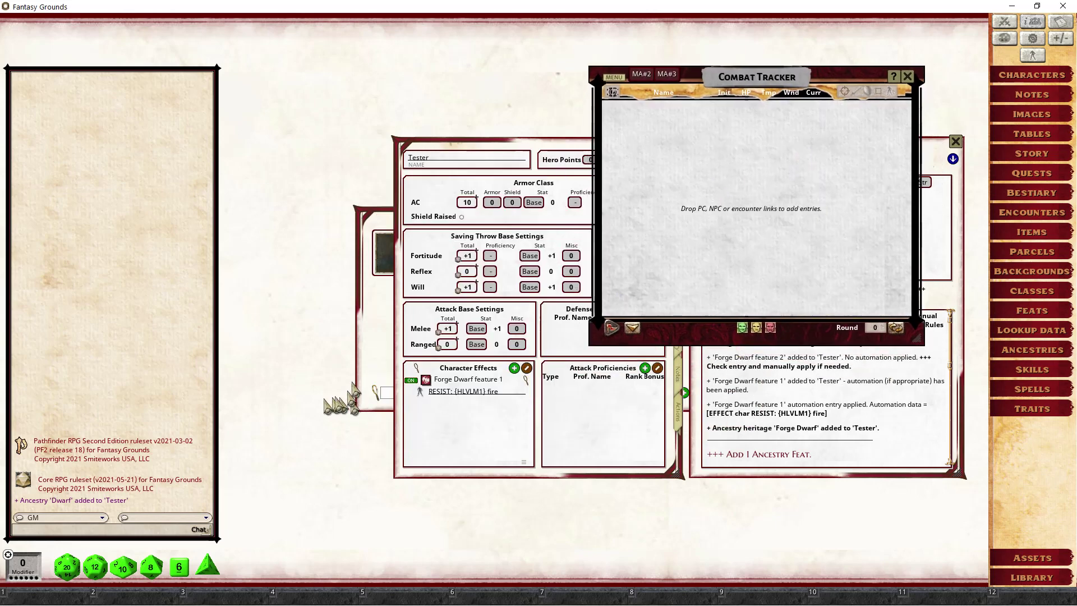
{"action": "left_click", "coordinate": [370, 401]}
{"action": "left_click_drag", "start_coordinate": [395, 252], "coordinate": [802, 133]}
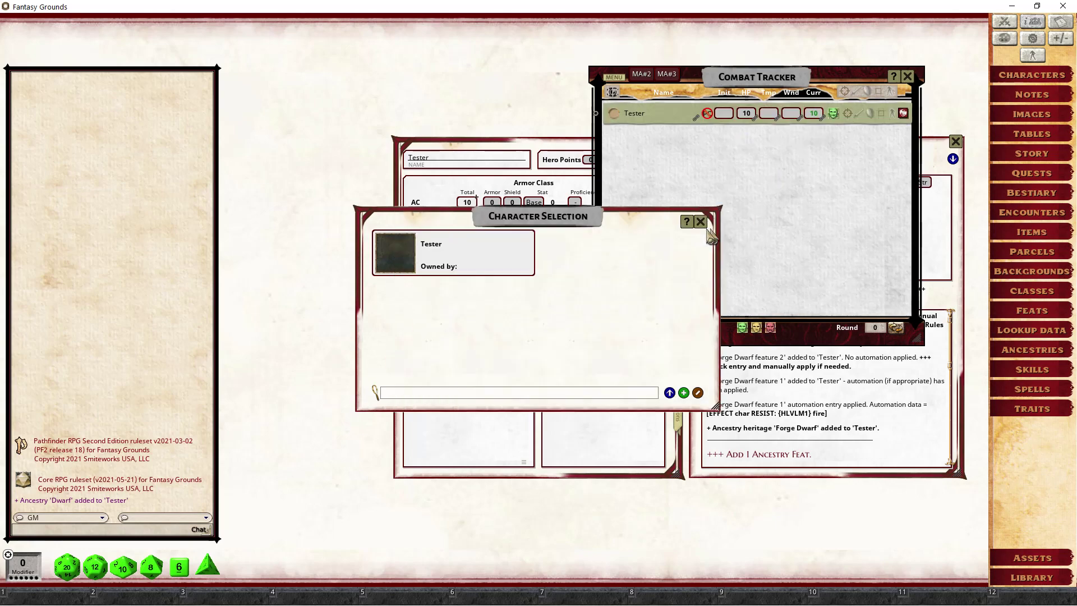
- Close the character selection list and examine Tester's effects in the Combat Tracker, toggling the display of character effects on and off
{"action": "left_click", "coordinate": [700, 221]}
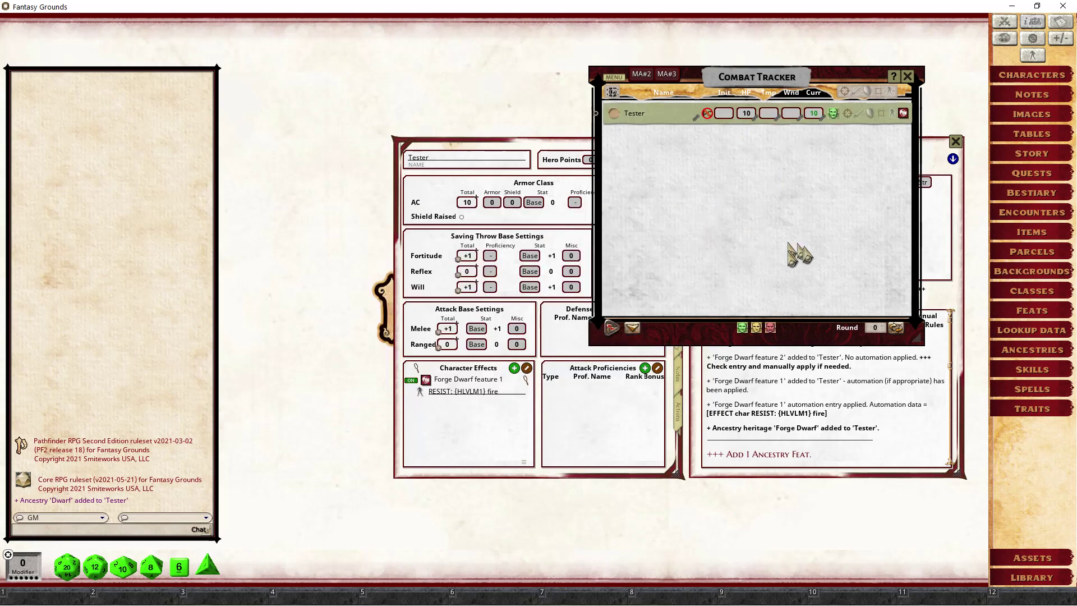
{"action": "left_click", "coordinate": [893, 114]}
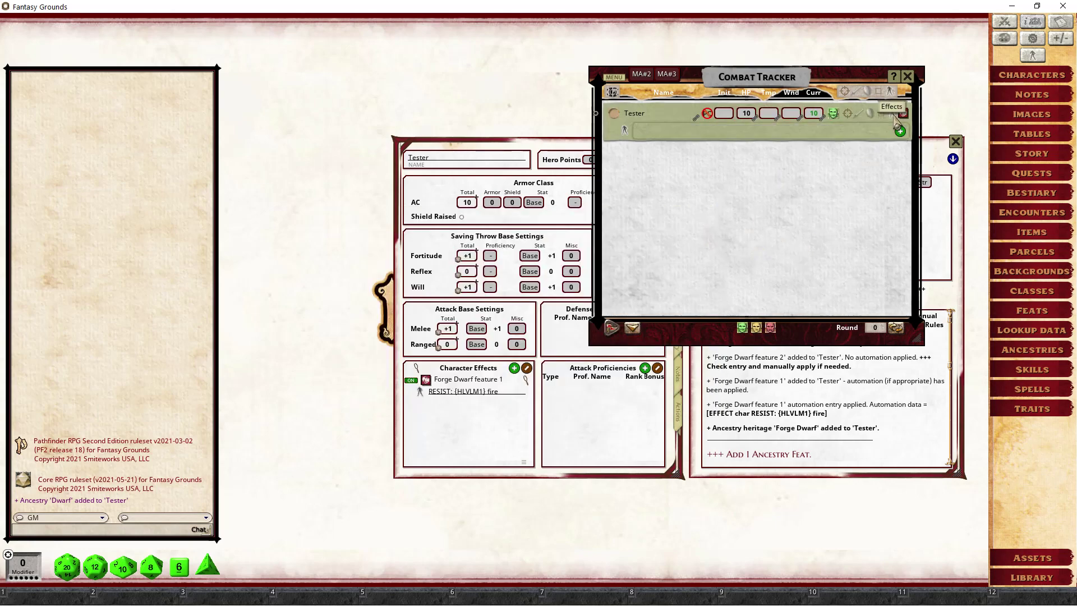
{"action": "left_click", "coordinate": [708, 115]}
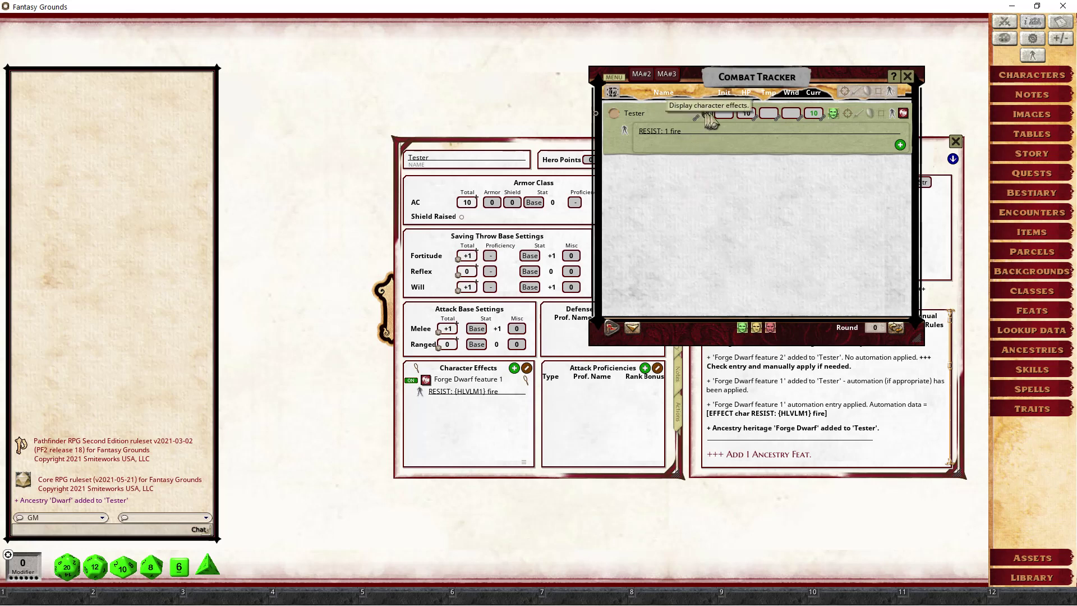
{"action": "left_click", "coordinate": [708, 115]}
{"action": "left_click", "coordinate": [709, 115]}
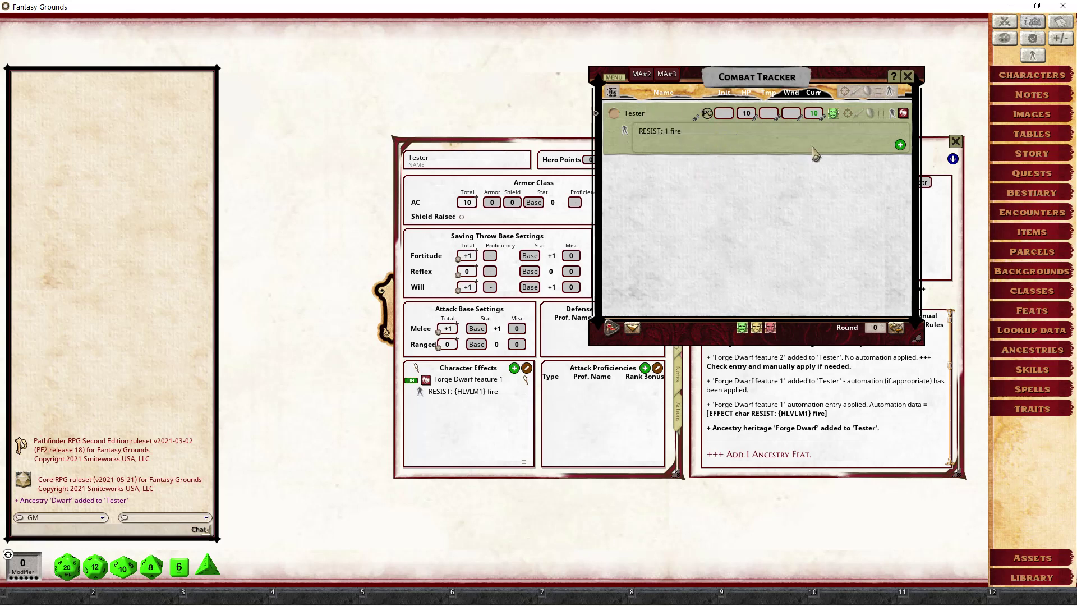
{"action": "left_click_drag", "start_coordinate": [795, 231], "coordinate": [853, 191]}
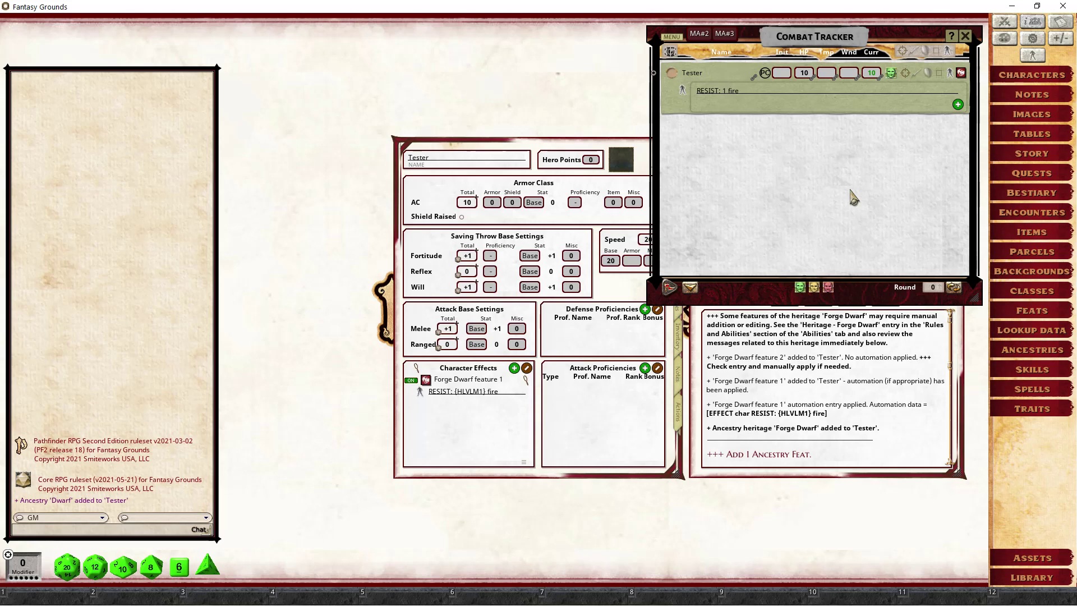
{"action": "left_click", "coordinate": [765, 74]}
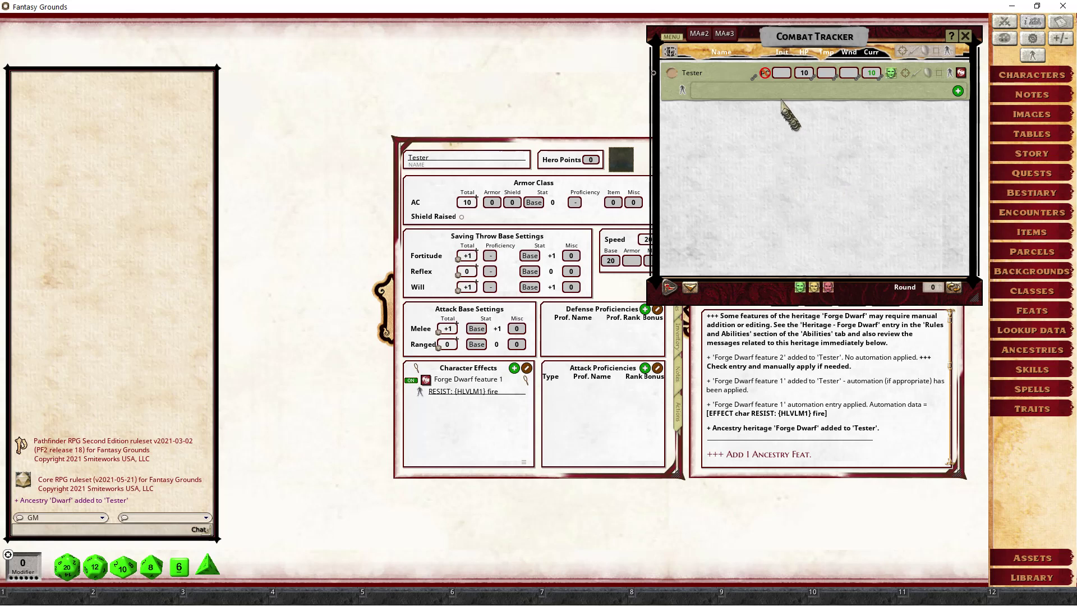
{"action": "left_click", "coordinate": [767, 79]}
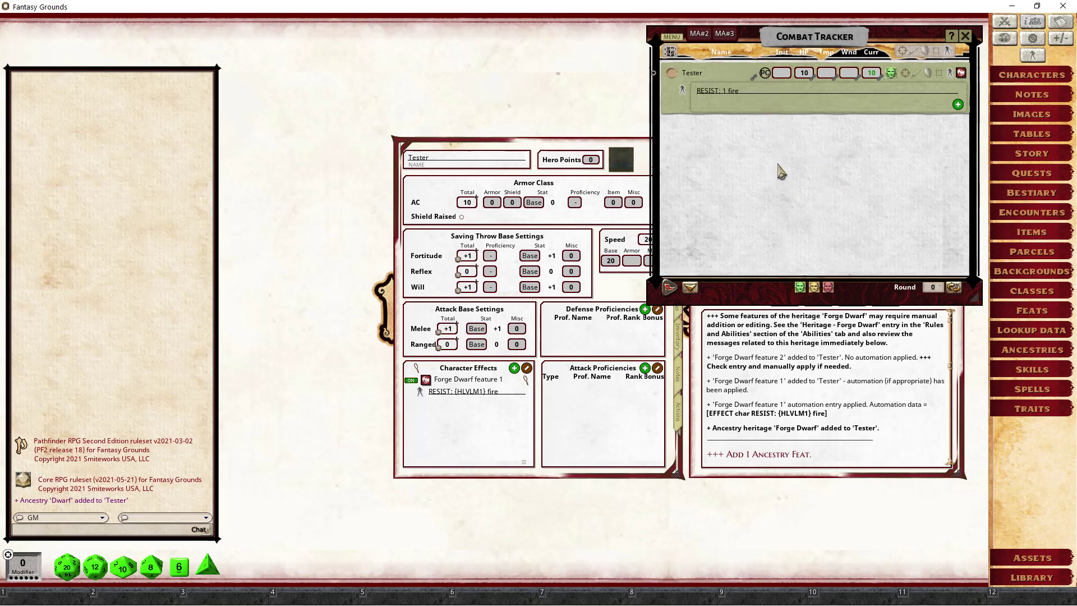
{"action": "left_click", "coordinate": [766, 75]}
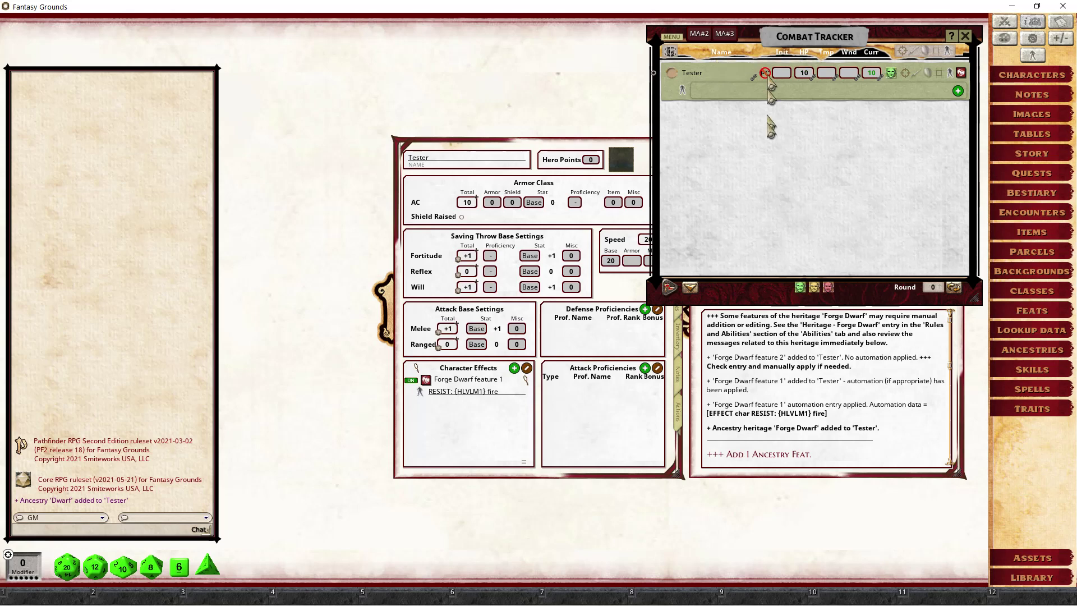
- Bring the generation tracker into view and add the WARRIOR background to Tester from the Backgrounds list
{"action": "left_click_drag", "start_coordinate": [572, 143], "coordinate": [509, 107]}
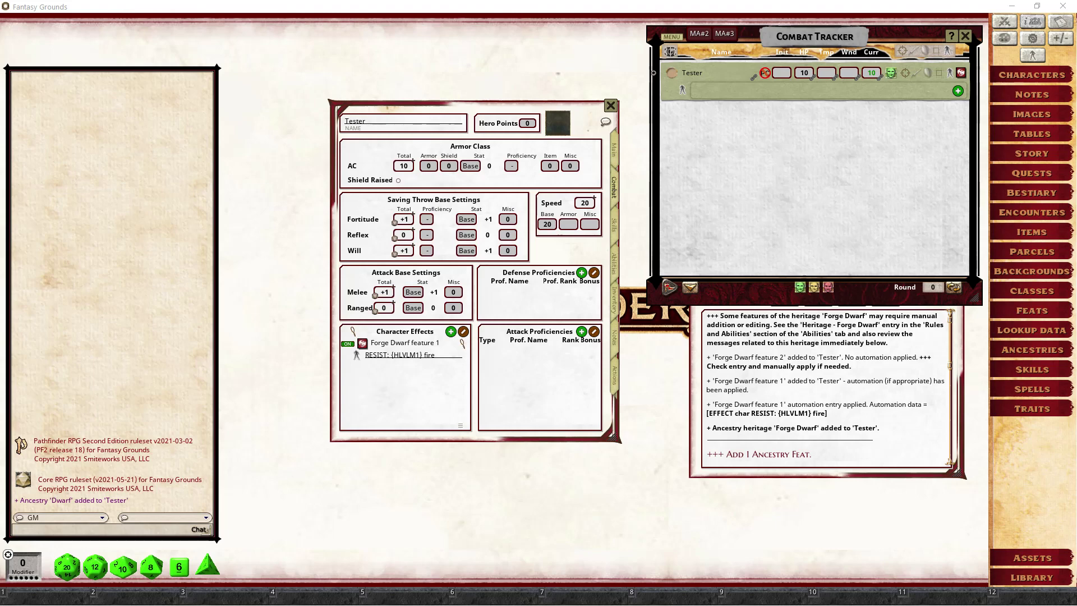
{"action": "left_click", "coordinate": [851, 379]}
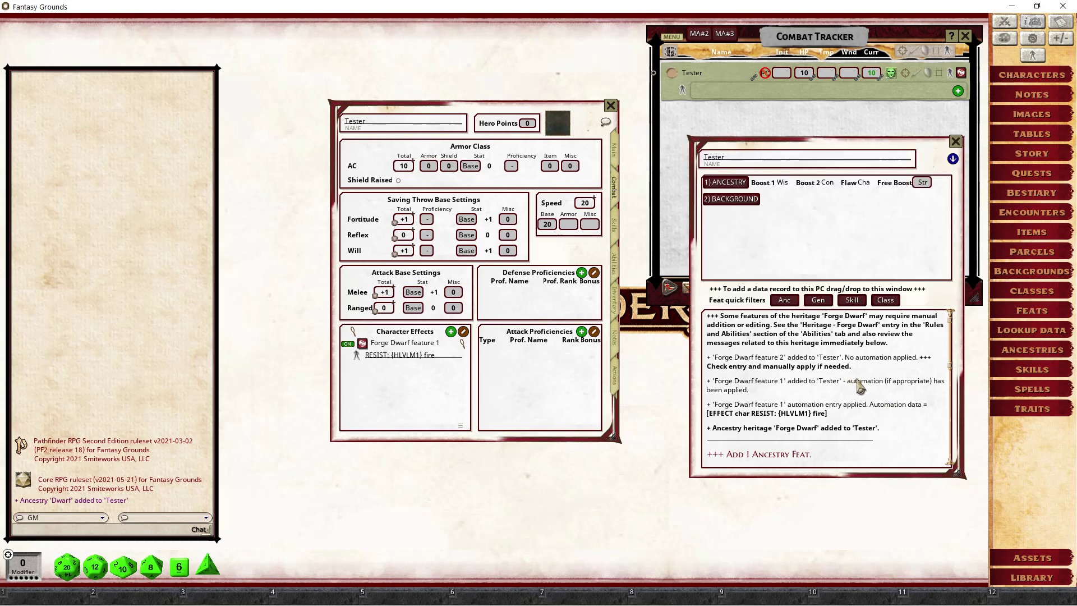
{"action": "left_click", "coordinate": [740, 200]}
{"action": "left_click_drag", "start_coordinate": [681, 214], "coordinate": [433, 115]}
{"action": "scroll", "coordinate": [415, 302], "scroll_direction": "down", "scroll_amount": 15}
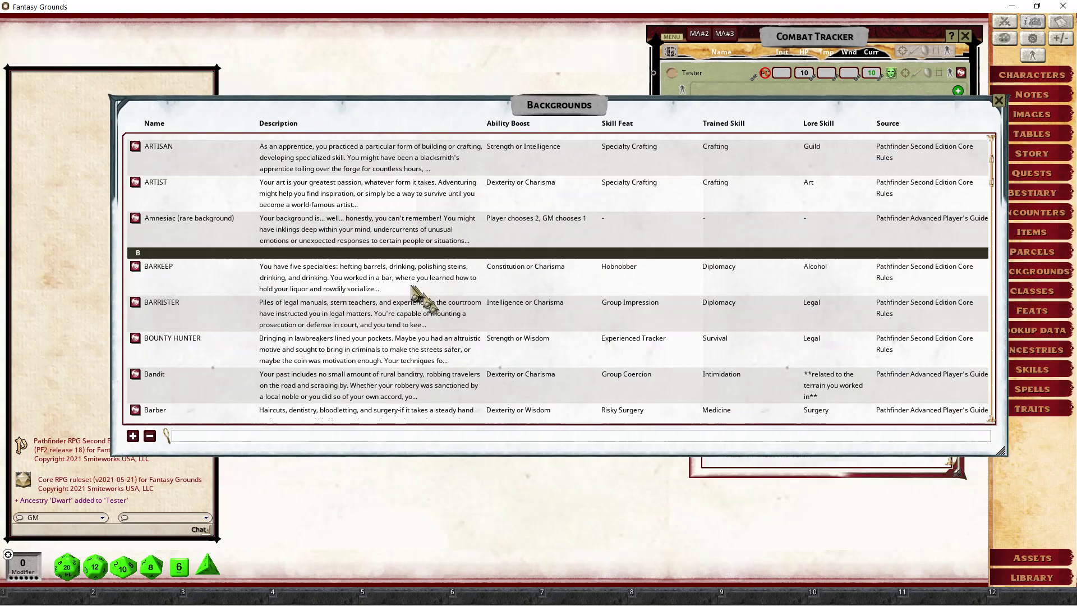
{"action": "left_click_drag", "start_coordinate": [583, 132], "coordinate": [563, 278]}
{"action": "left_click_drag", "start_coordinate": [118, 505], "coordinate": [816, 222]}
- Choose Strength as the background ability boost and Constitution as the free boost, and close the Backgrounds list
{"action": "left_click", "coordinate": [483, 286]}
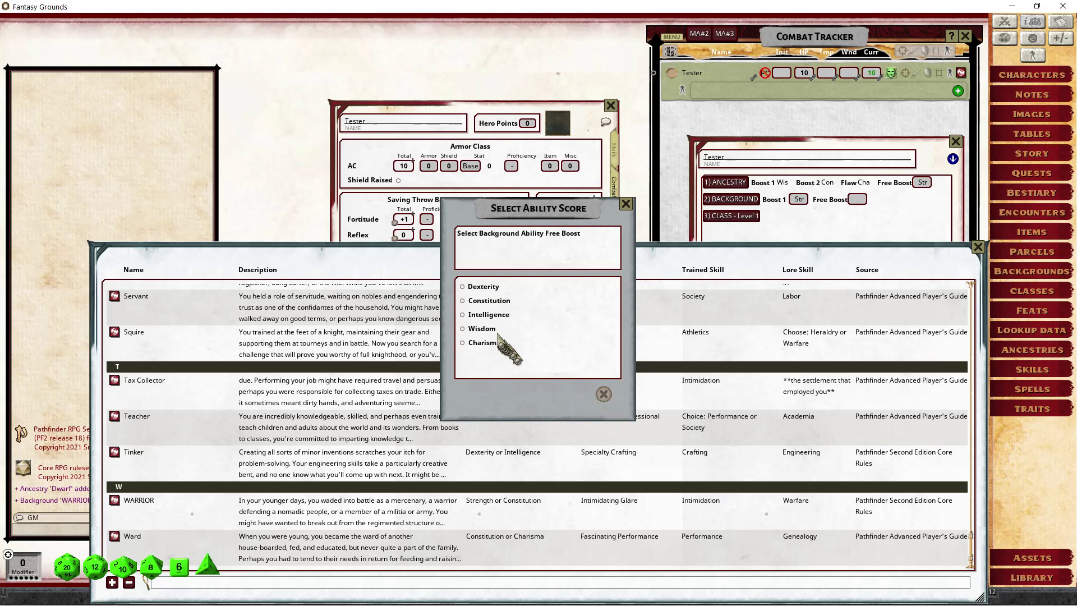
{"action": "left_click", "coordinate": [493, 301]}
{"action": "left_click", "coordinate": [604, 394]}
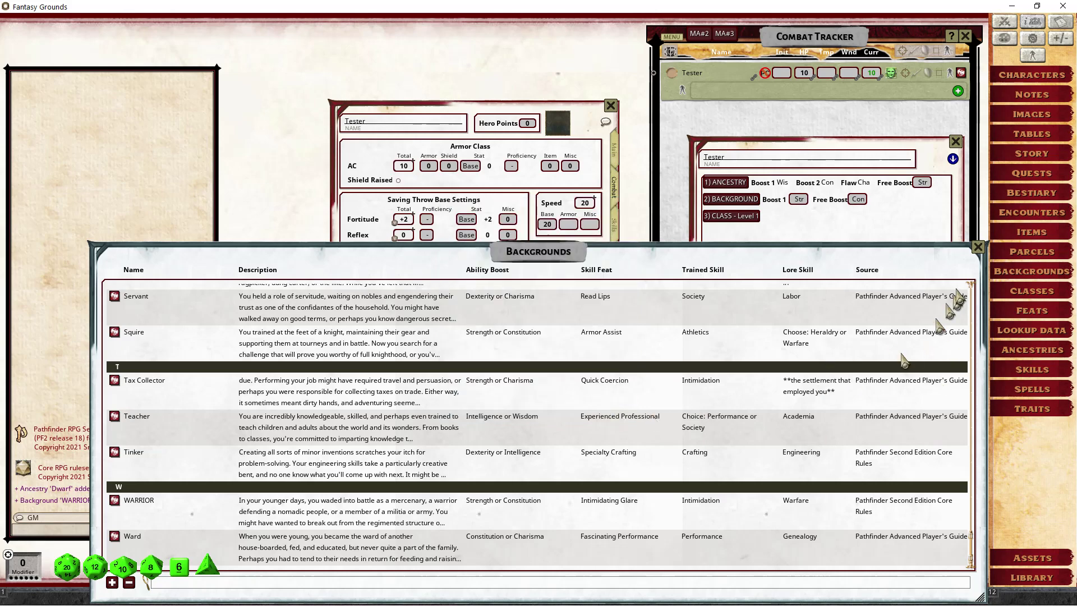
{"action": "left_click", "coordinate": [978, 246]}
- Add level 1 of the Fighter class to Tester with Strength as the key ability, and close the Classes list
{"action": "left_click", "coordinate": [732, 216]}
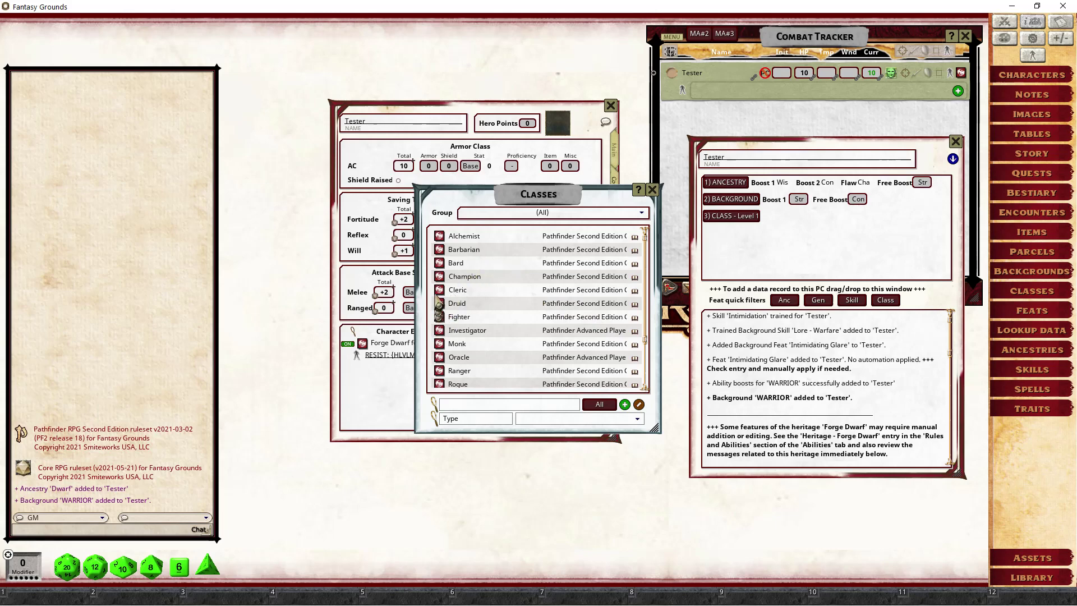
{"action": "left_click_drag", "start_coordinate": [567, 314], "coordinate": [948, 247]}
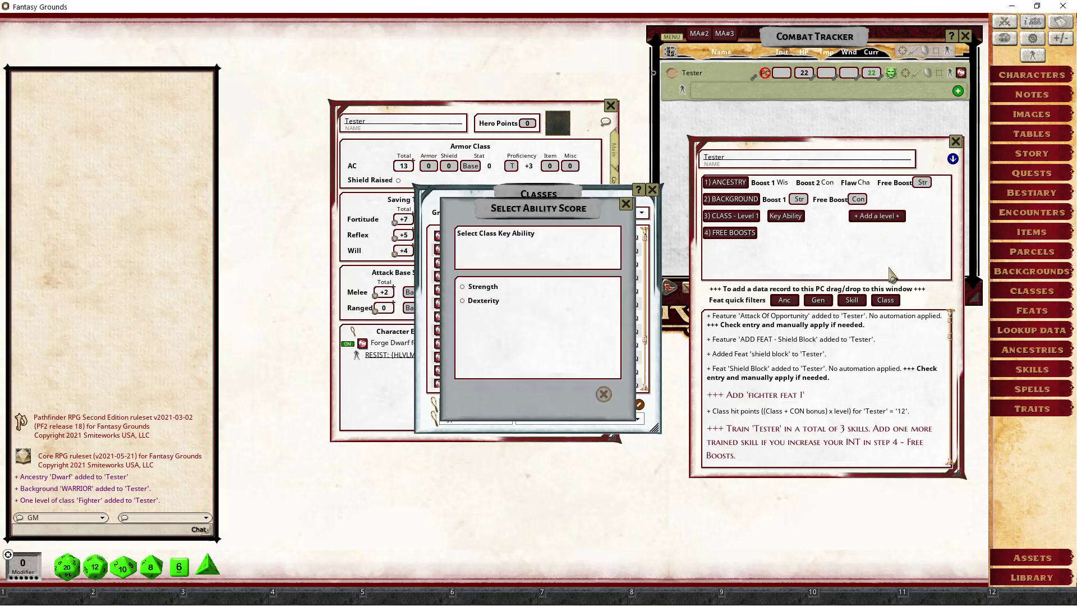
{"action": "left_click", "coordinate": [479, 284]}
{"action": "left_click", "coordinate": [584, 394]}
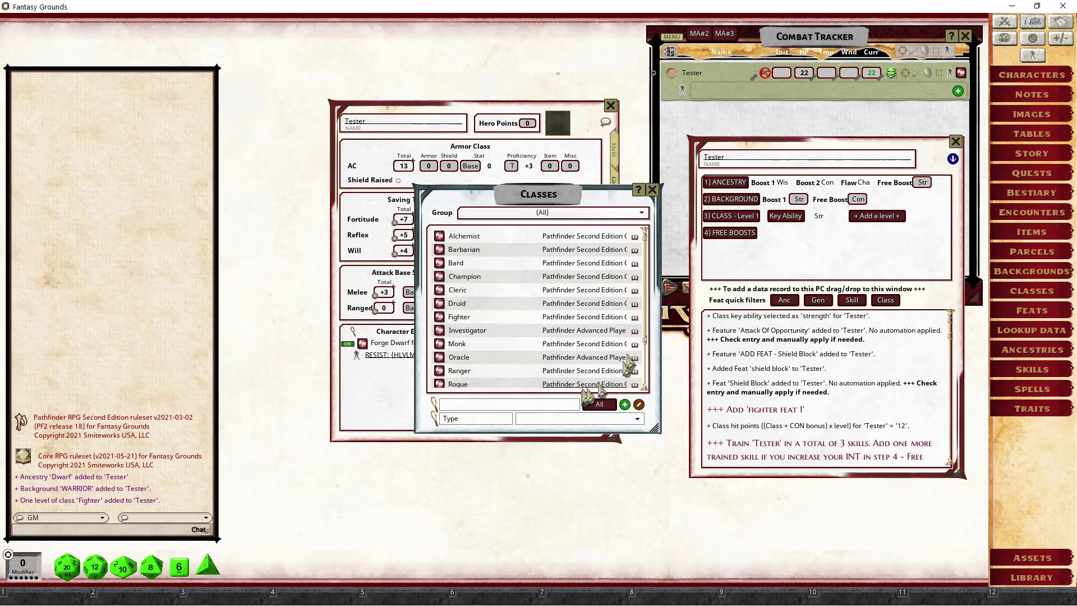
{"action": "left_click", "coordinate": [652, 189]}
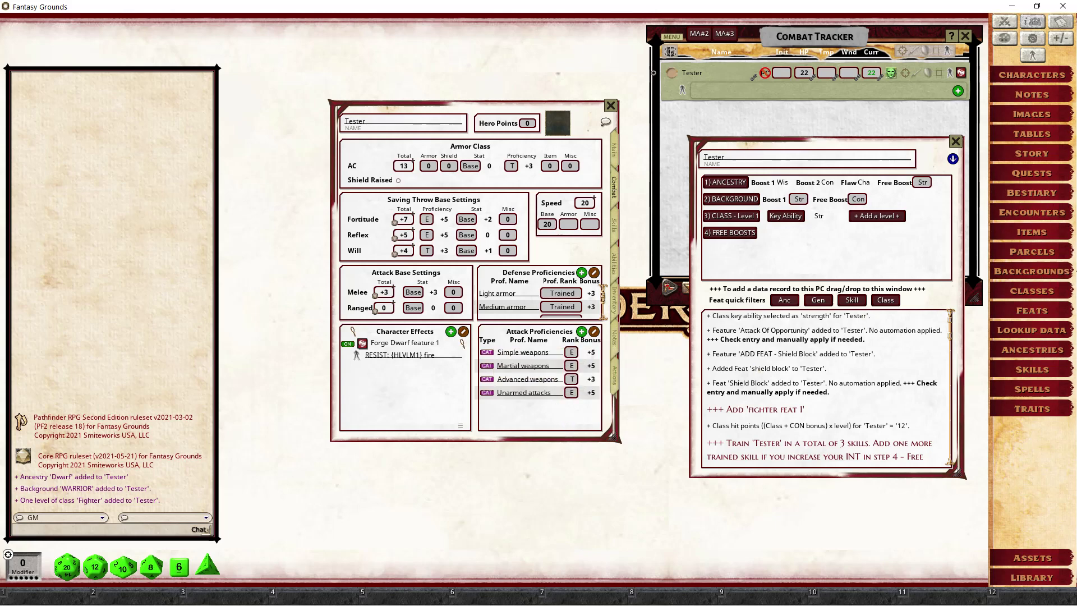
- Open the Weapons item list and add a Longspear to Tester's inventory
{"action": "left_click", "coordinate": [1038, 235]}
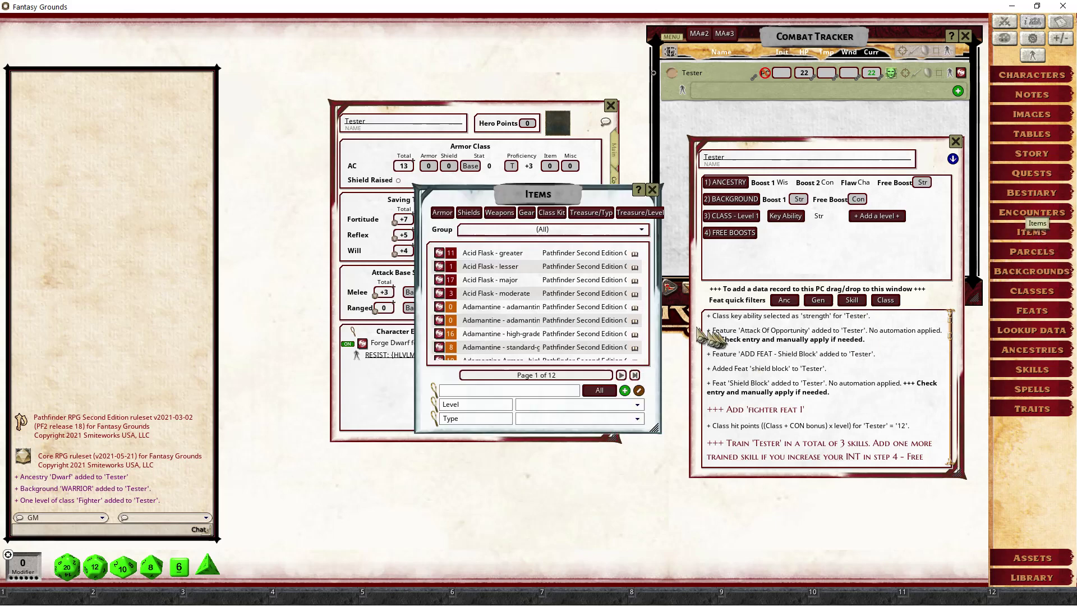
{"action": "left_click", "coordinate": [511, 215]}
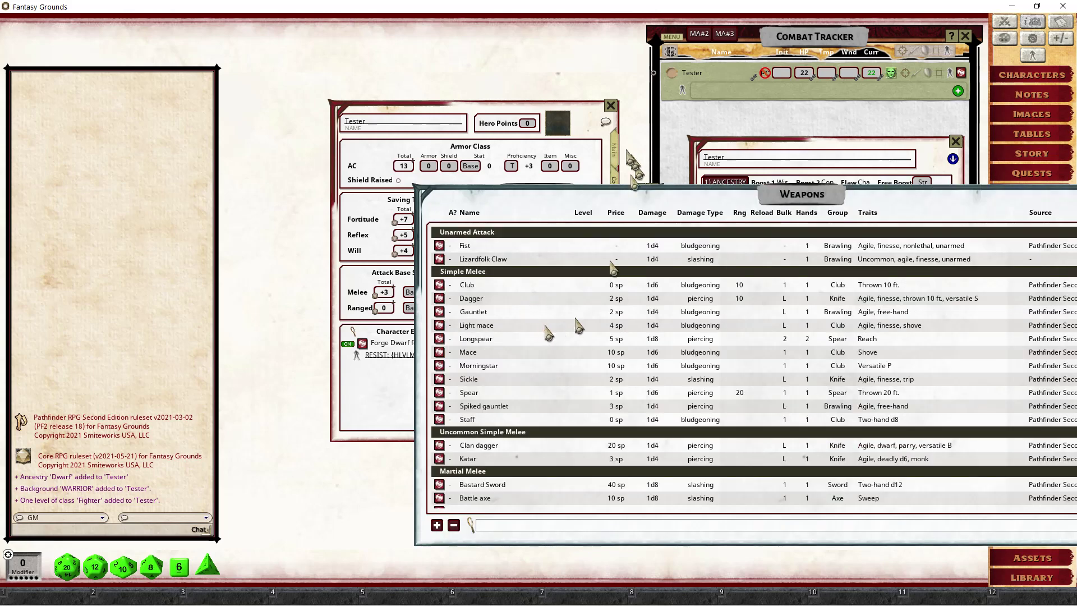
{"action": "left_click", "coordinate": [577, 112]}
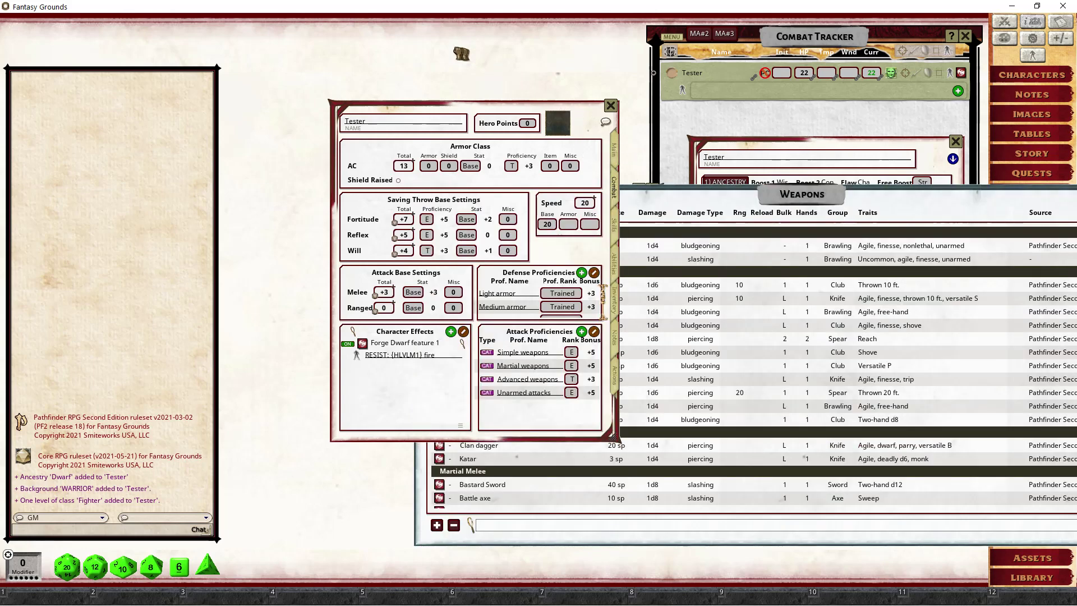
{"action": "left_click_drag", "start_coordinate": [462, 54], "coordinate": [462, 51]}
{"action": "left_click_drag", "start_coordinate": [553, 32], "coordinate": [450, 86]}
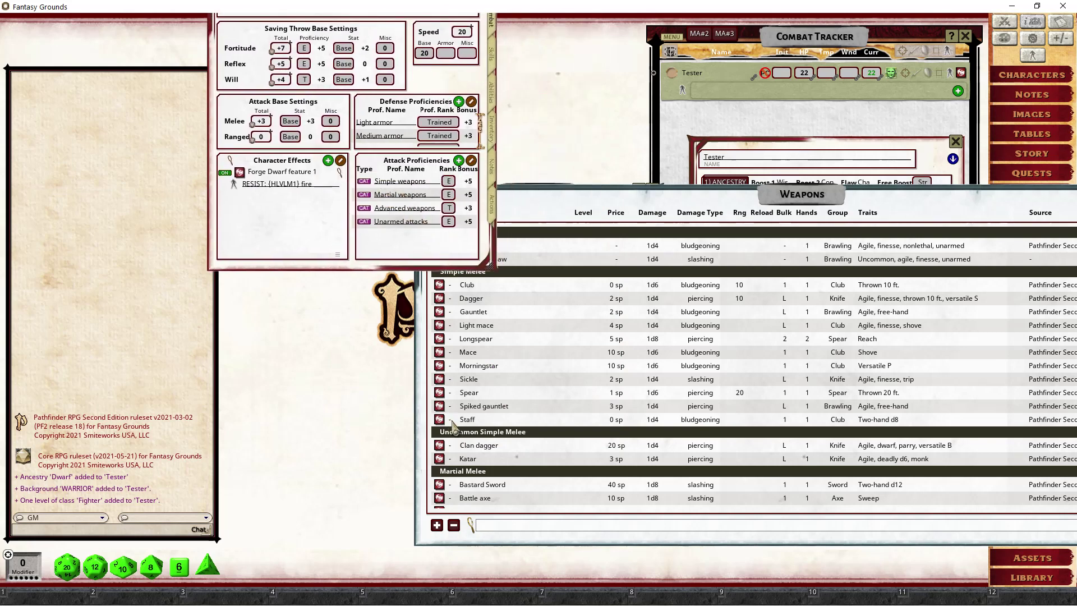
{"action": "left_click", "coordinate": [492, 138]}
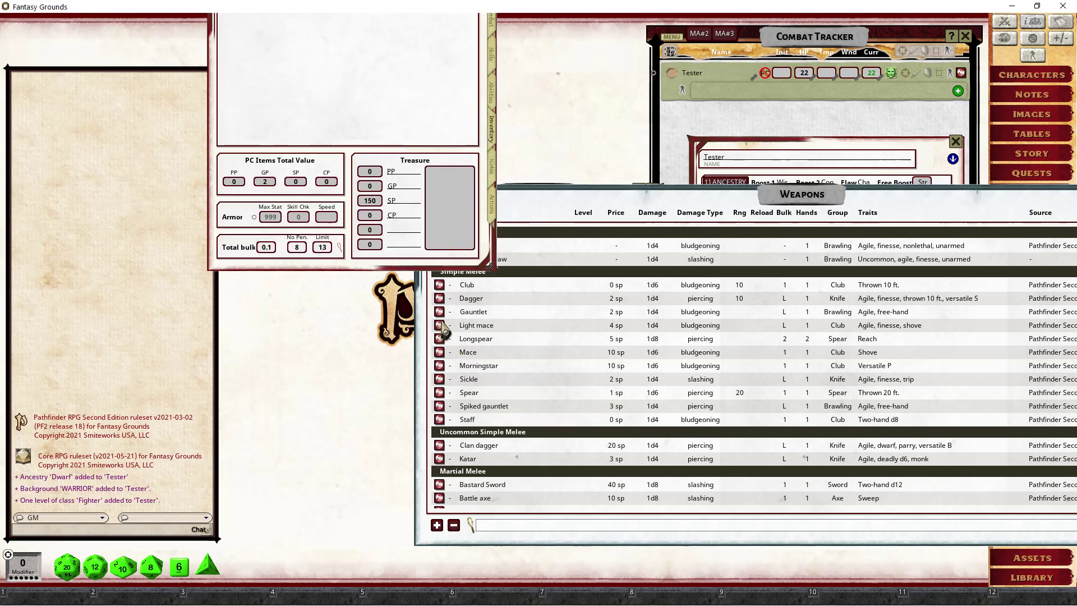
{"action": "left_click_drag", "start_coordinate": [446, 348], "coordinate": [386, 117]}
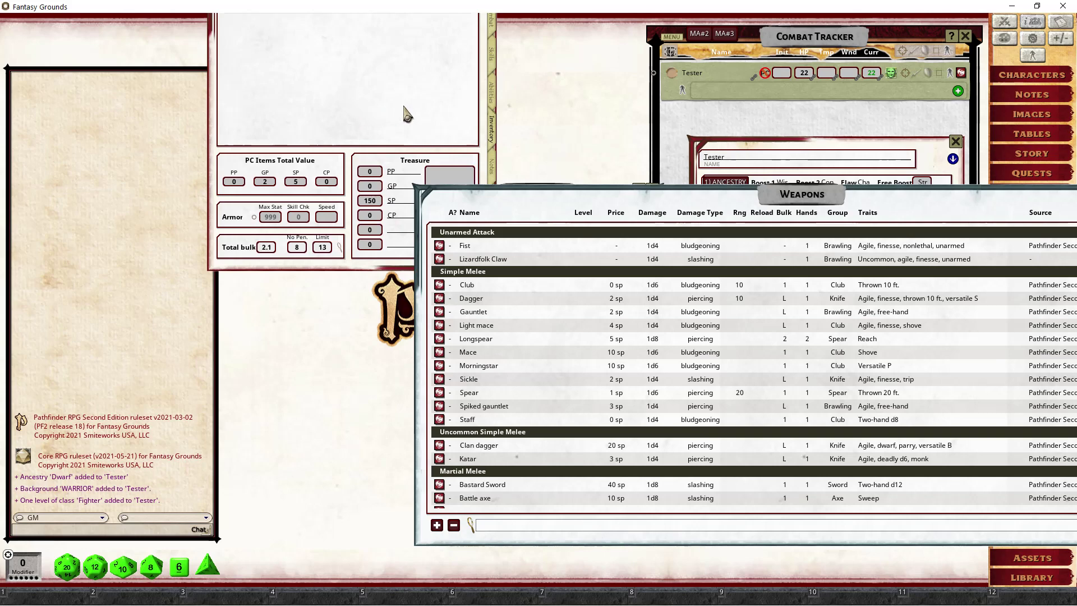
- Bring the full character sheet into view and examine the Longspear's attack and proficiency details among Tester's weapon actions
{"action": "left_click_drag", "start_coordinate": [402, 38], "coordinate": [361, 168]}
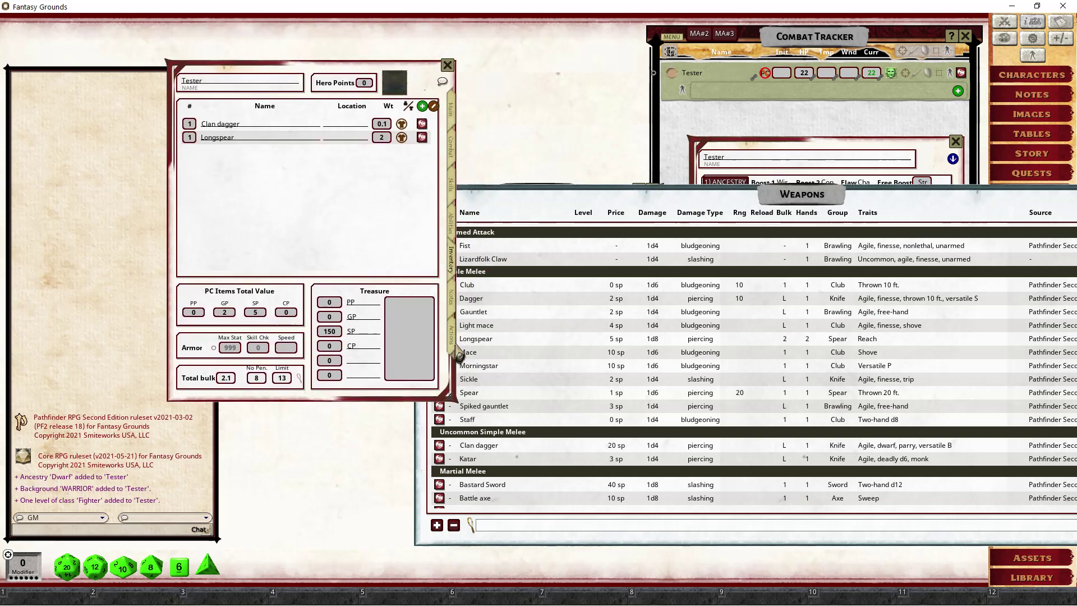
{"action": "left_click", "coordinate": [452, 339]}
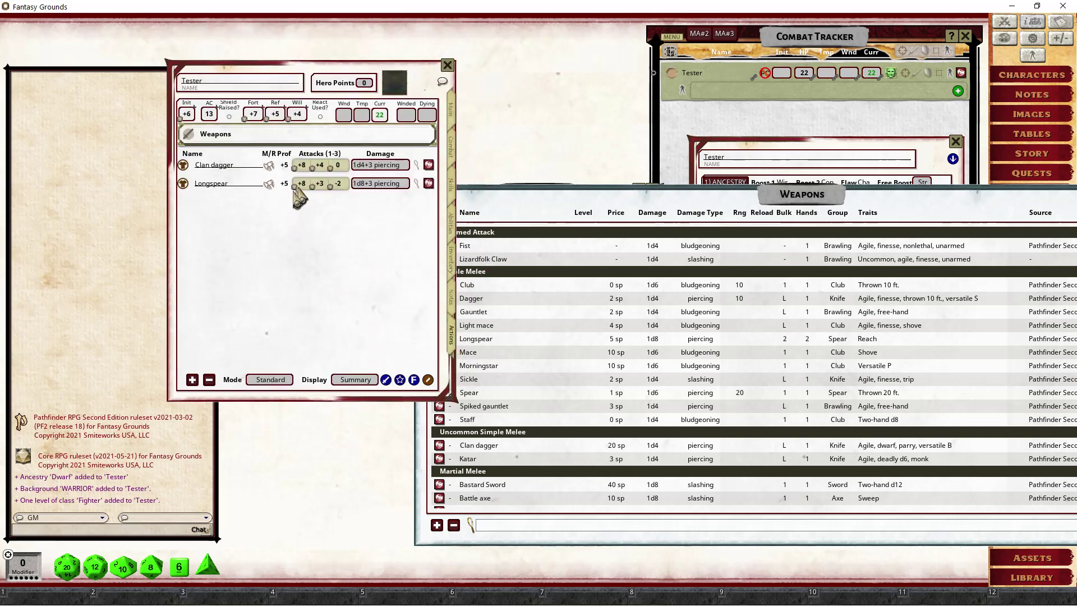
{"action": "left_click", "coordinate": [429, 183]}
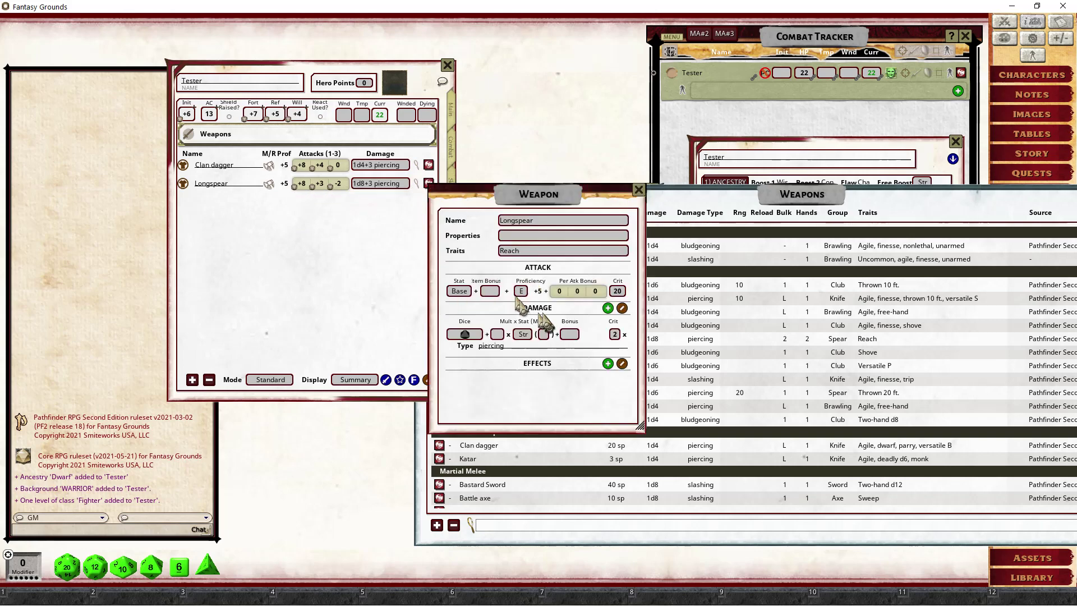
{"action": "left_click", "coordinate": [639, 190]}
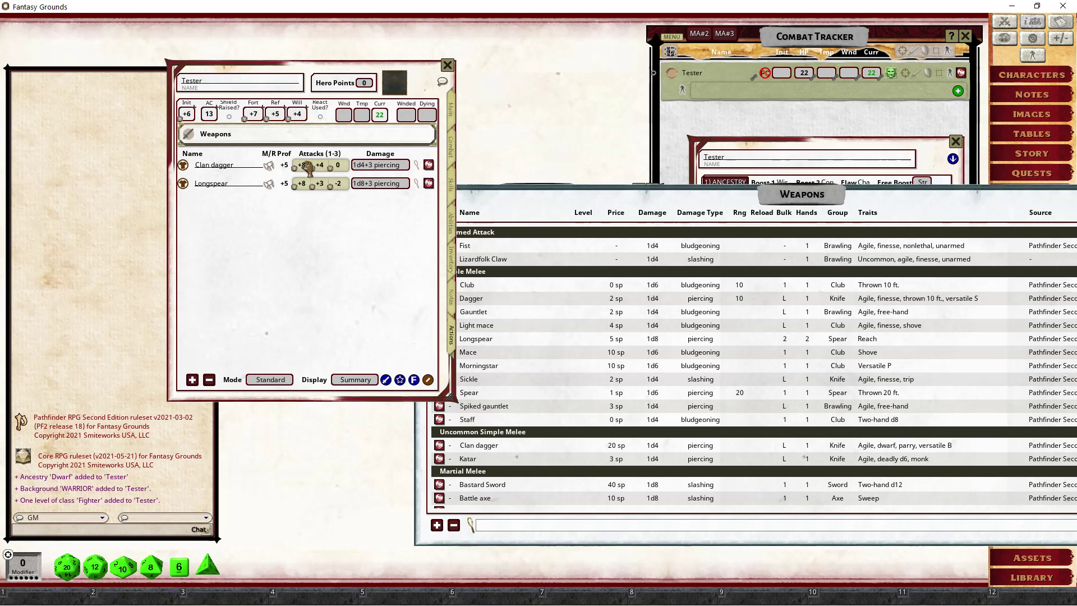
- Find the Dwarven waraxe under Uncommon Advanced Melee in the Weapons list and add it to Tester's inventory
{"action": "left_click", "coordinate": [664, 353]}
{"action": "scroll", "coordinate": [662, 359], "scroll_direction": "down", "scroll_amount": 5}
{"action": "scroll", "coordinate": [663, 367], "scroll_direction": "down", "scroll_amount": 20}
{"action": "scroll", "coordinate": [661, 364], "scroll_direction": "down", "scroll_amount": 8}
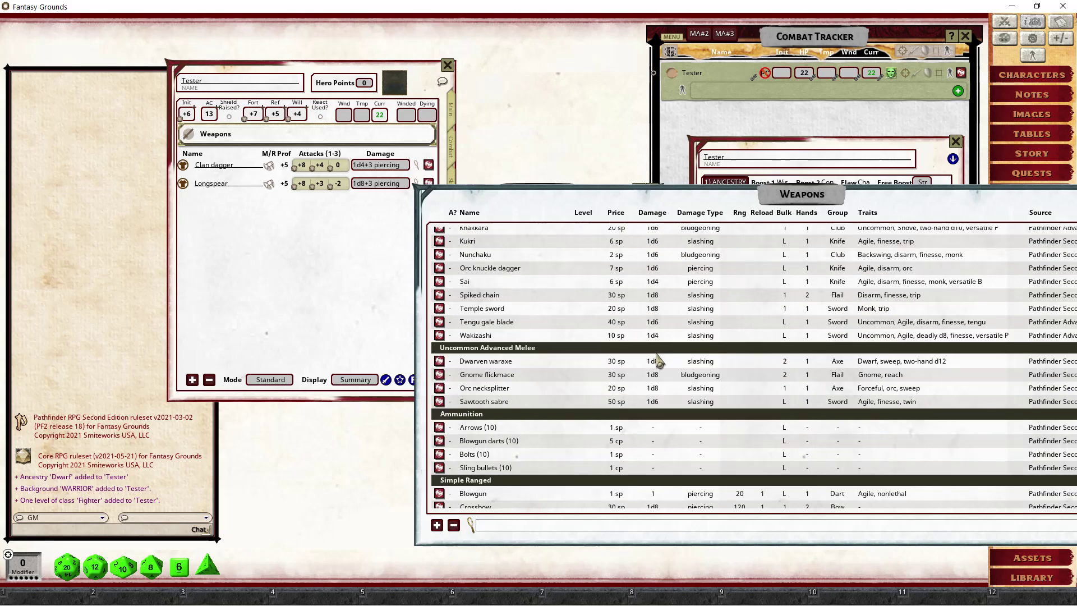
{"action": "left_click_drag", "start_coordinate": [442, 367], "coordinate": [443, 405]}
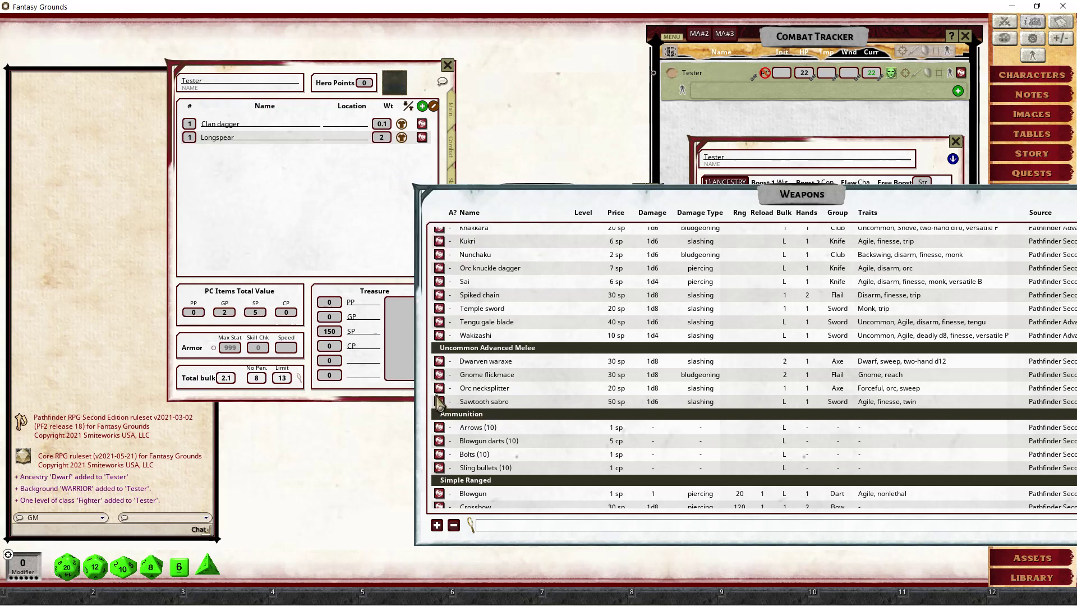
{"action": "left_click_drag", "start_coordinate": [442, 367], "coordinate": [328, 241]}
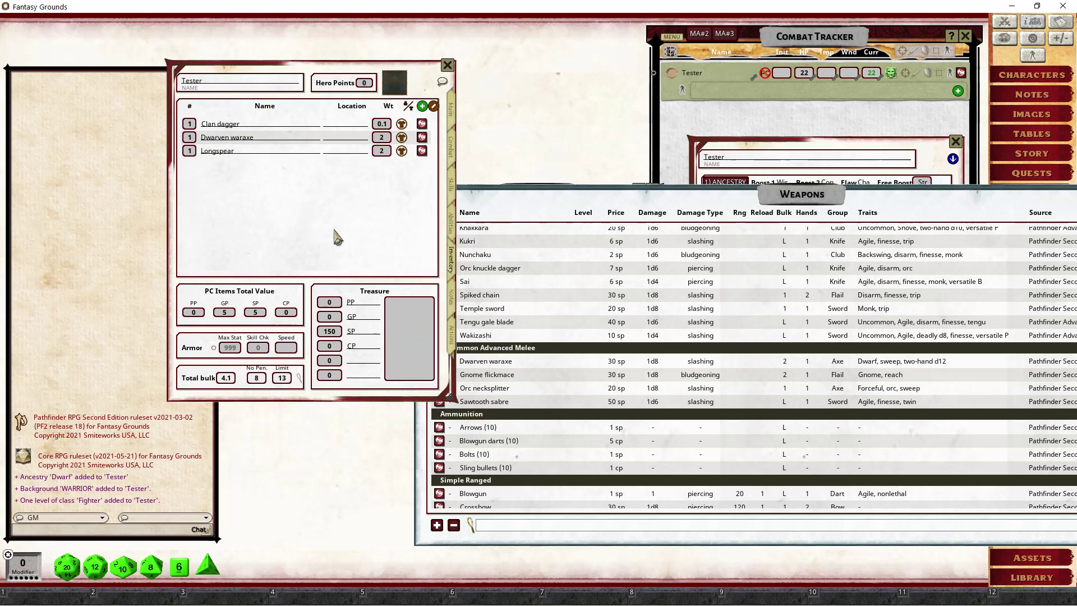
- Examine the Dwarven waraxe's traits, attack and proficiency details among Tester's weapon actions, and close its details
{"action": "left_click", "coordinate": [451, 337]}
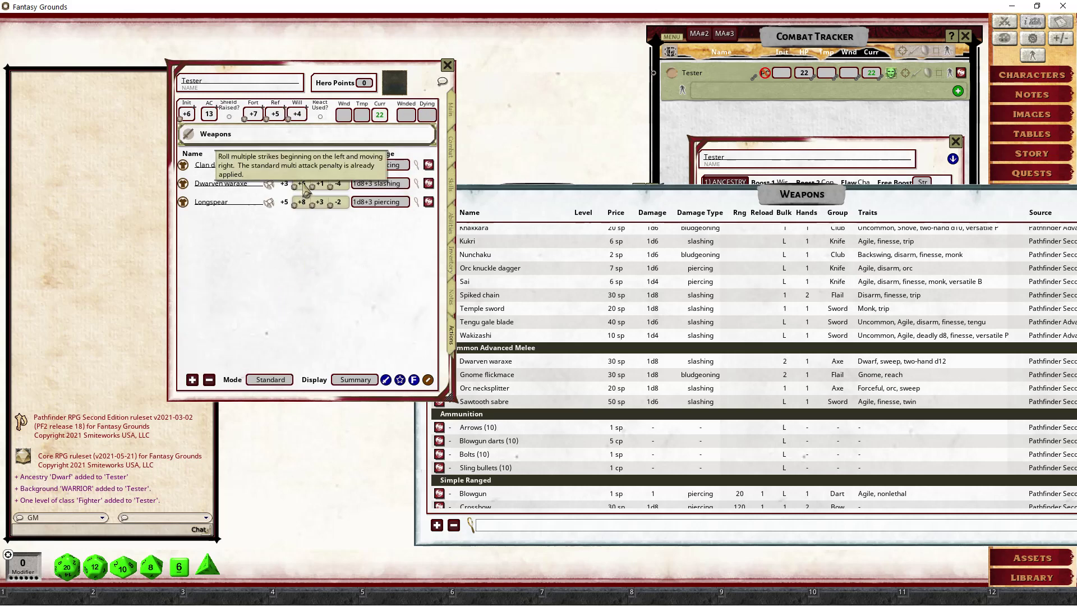
{"action": "left_click", "coordinate": [429, 182]}
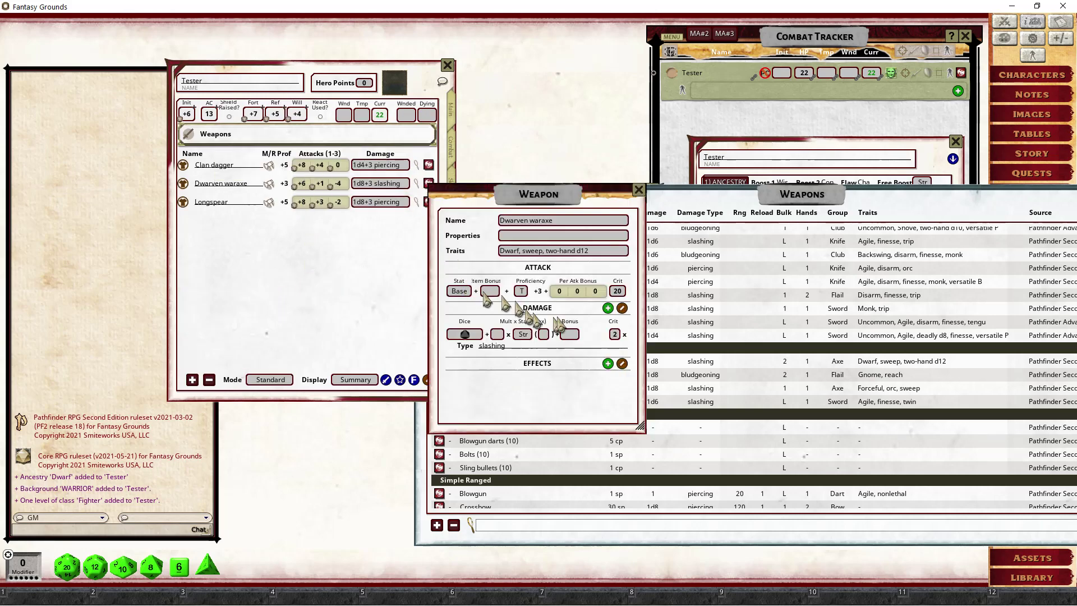
{"action": "left_click", "coordinate": [638, 190]}
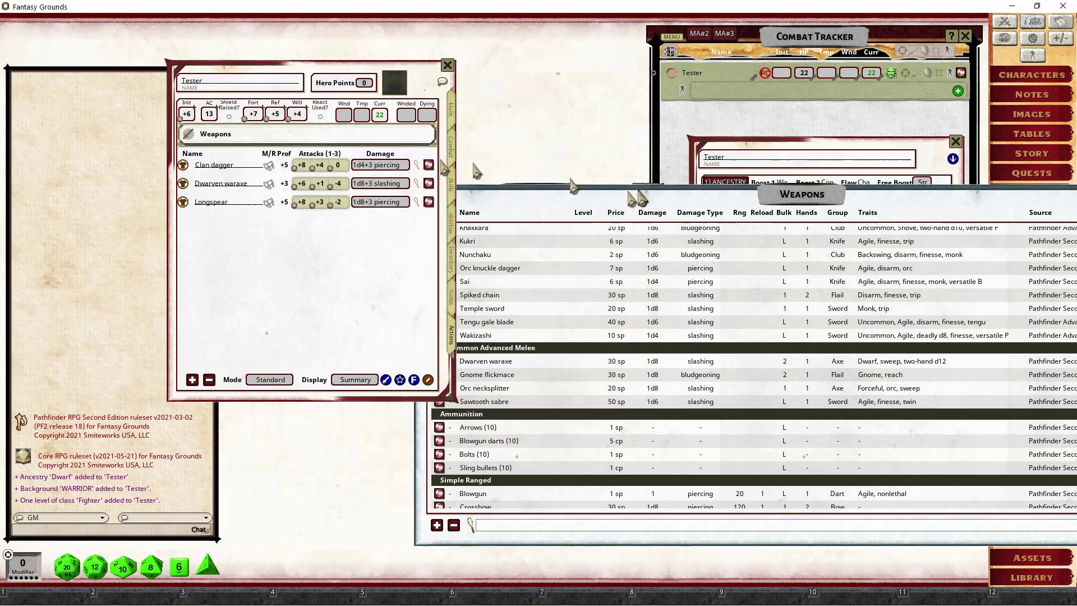
- Review Tester's attack proficiencies and compare them with the advanced melee weapons in the Weapons list
{"action": "left_click", "coordinate": [451, 147]}
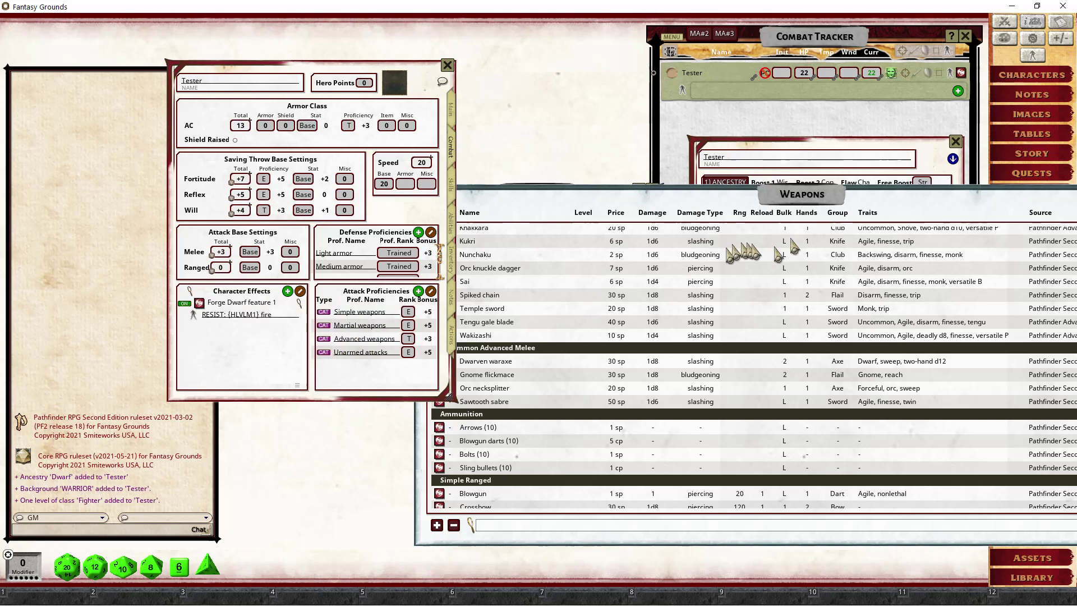
{"action": "left_click", "coordinate": [896, 227]}
{"action": "scroll", "coordinate": [841, 292], "scroll_direction": "up", "scroll_amount": 3}
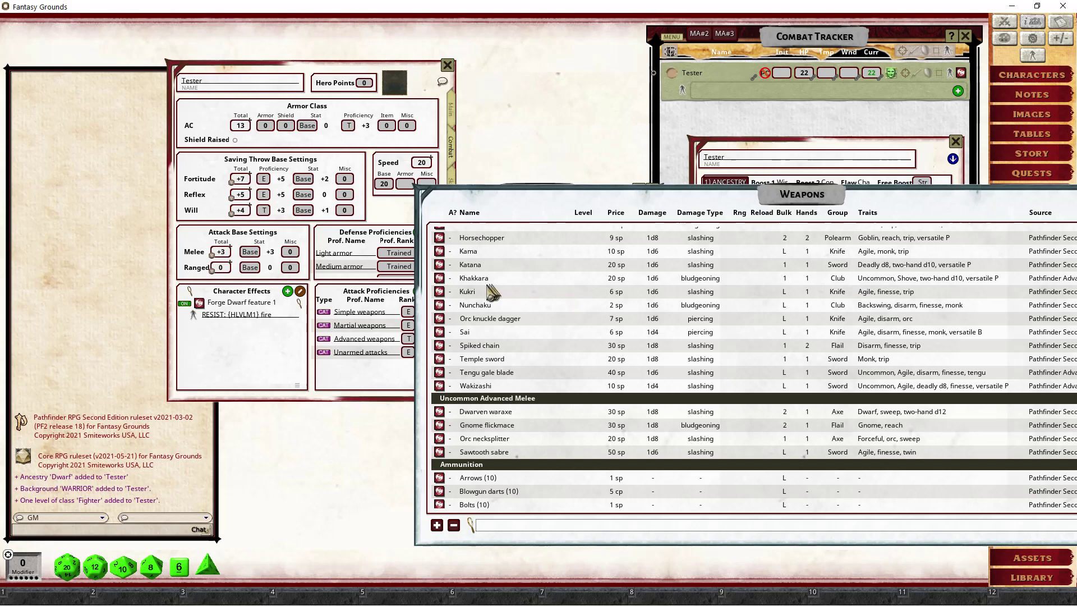
- Browse the uncommon martial melee weapons in the Weapons list, and open the Bard class to examine its weapon proficiencies
{"action": "scroll", "coordinate": [493, 421], "scroll_direction": "up", "scroll_amount": 5}
{"action": "scroll", "coordinate": [493, 426], "scroll_direction": "down", "scroll_amount": 2}
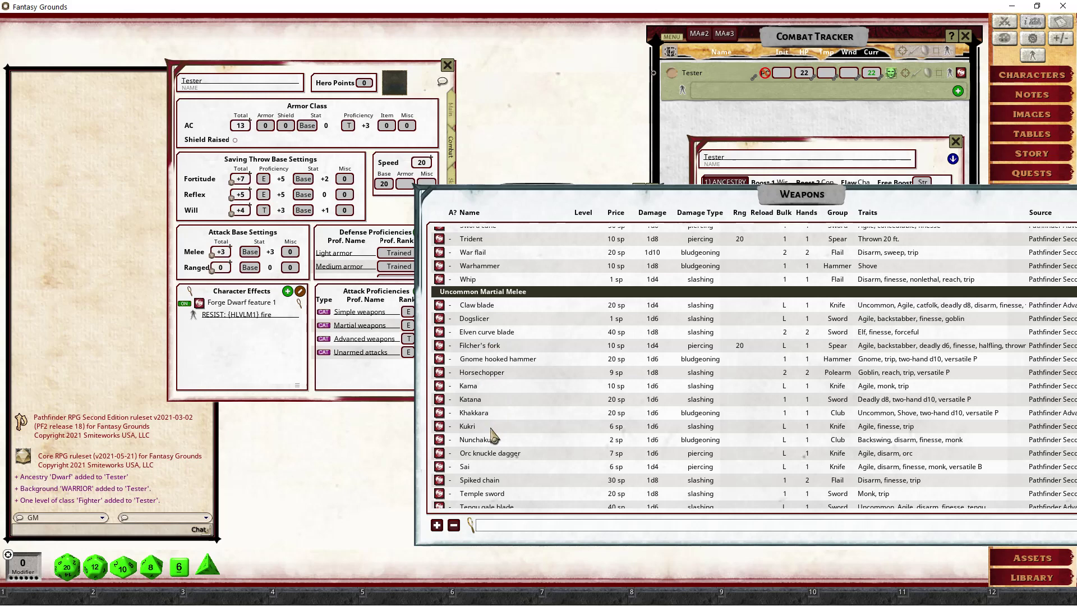
{"action": "left_click_drag", "start_coordinate": [813, 202], "coordinate": [592, 219]}
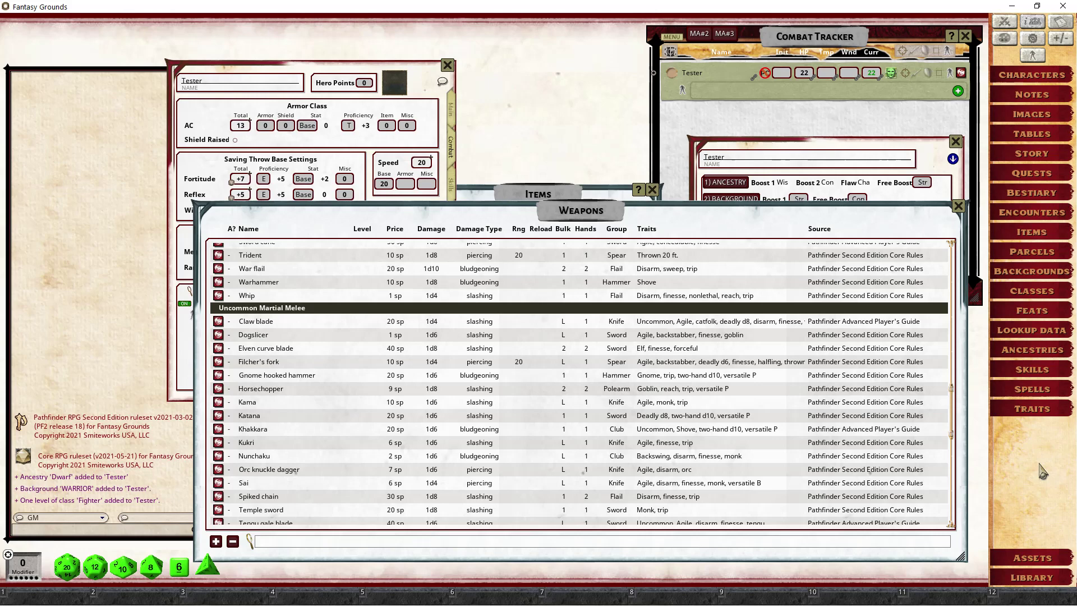
{"action": "left_click", "coordinate": [1032, 291]}
{"action": "left_click", "coordinate": [453, 263]}
{"action": "scroll", "coordinate": [606, 322], "scroll_direction": "down", "scroll_amount": 5}
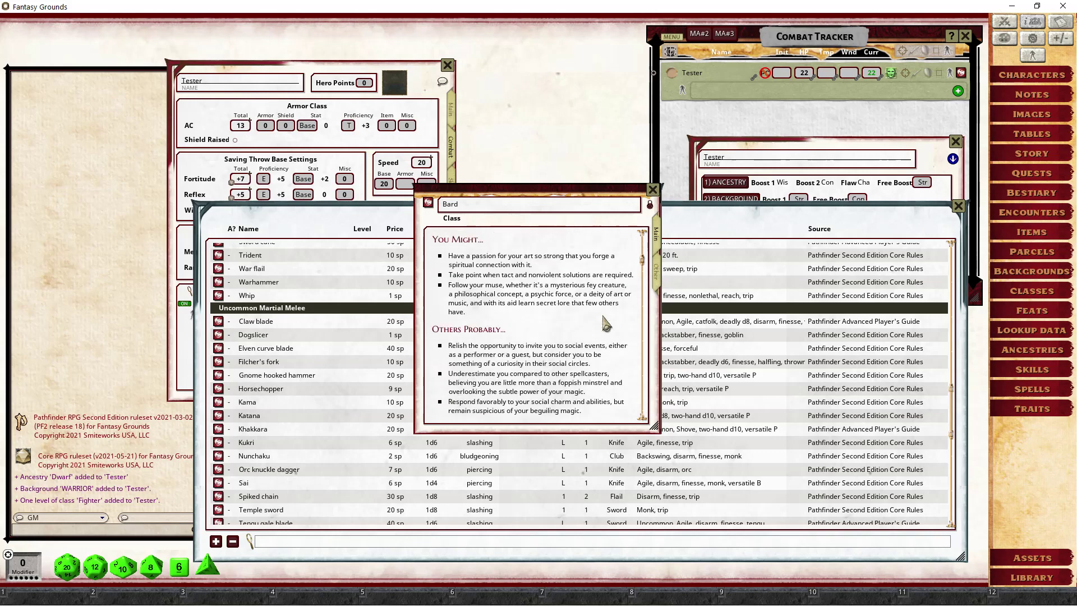
{"action": "scroll", "coordinate": [615, 308], "scroll_direction": "down", "scroll_amount": 10}
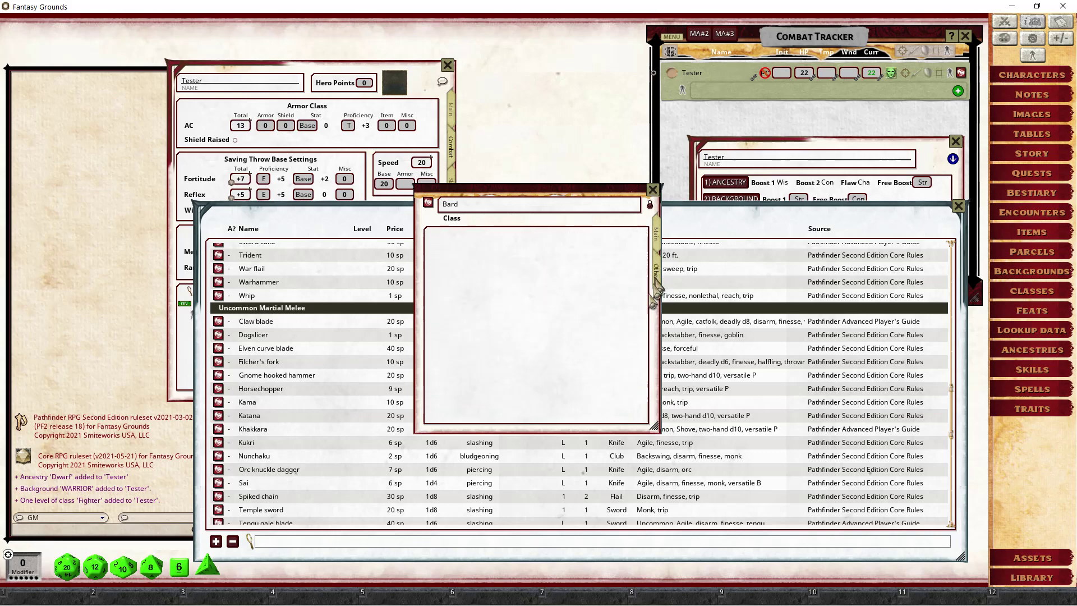
{"action": "scroll", "coordinate": [609, 352], "scroll_direction": "down", "scroll_amount": 3}
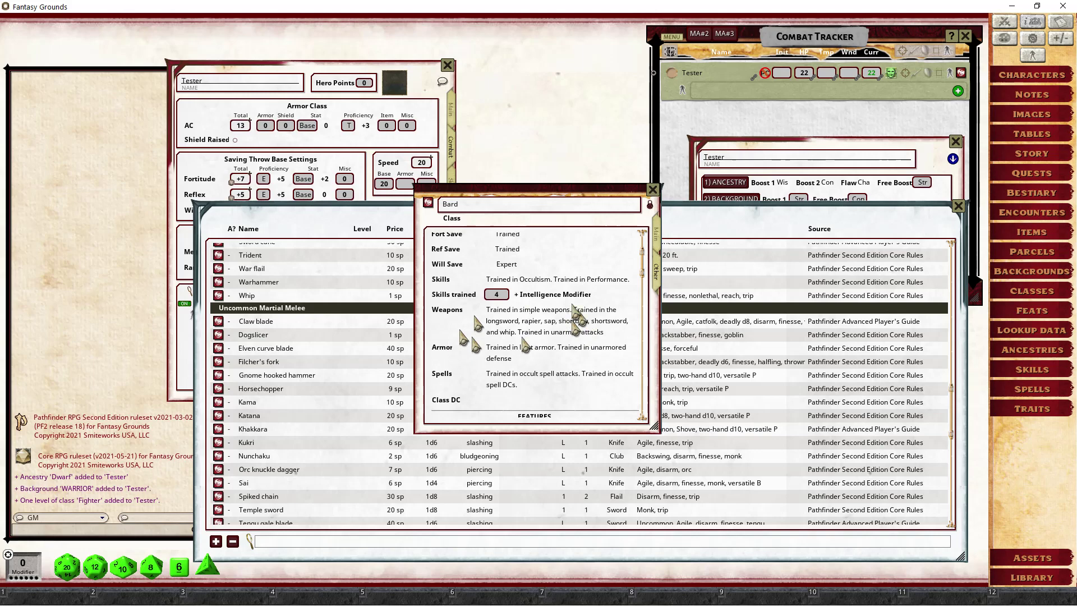
- Close the Bard class record, the Classes list and the Weapons list
{"action": "left_click_drag", "start_coordinate": [561, 233], "coordinate": [657, 141]}
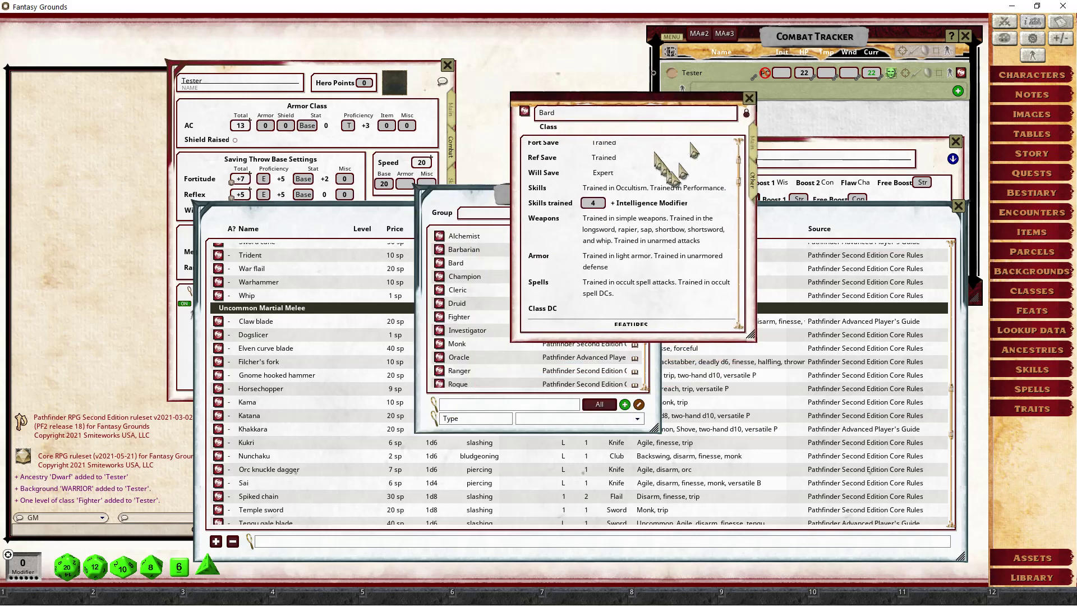
{"action": "left_click", "coordinate": [749, 98]}
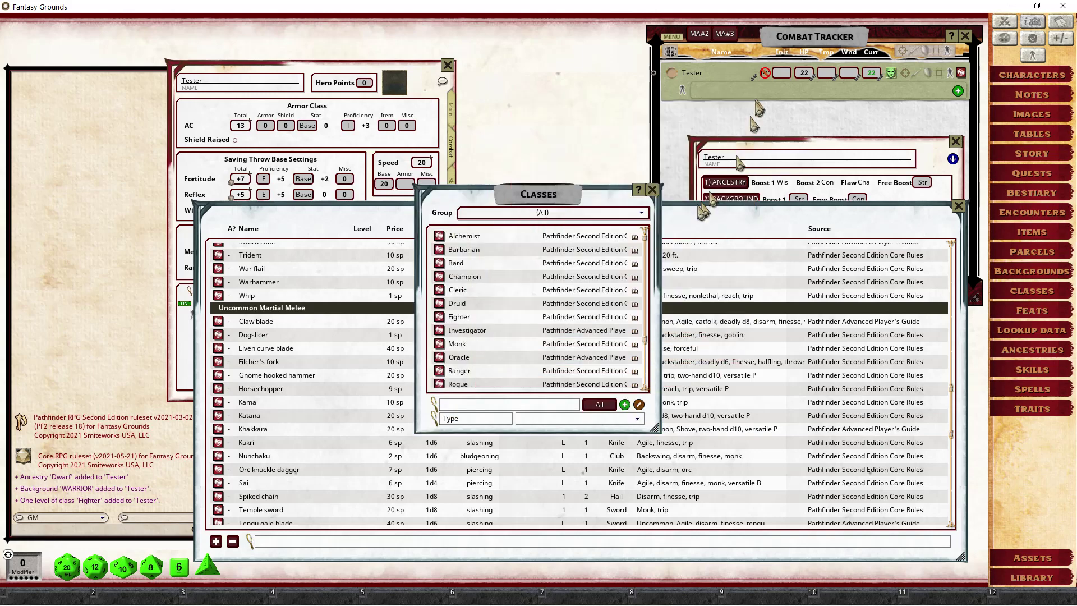
{"action": "left_click", "coordinate": [651, 189]}
{"action": "left_click", "coordinate": [958, 206]}
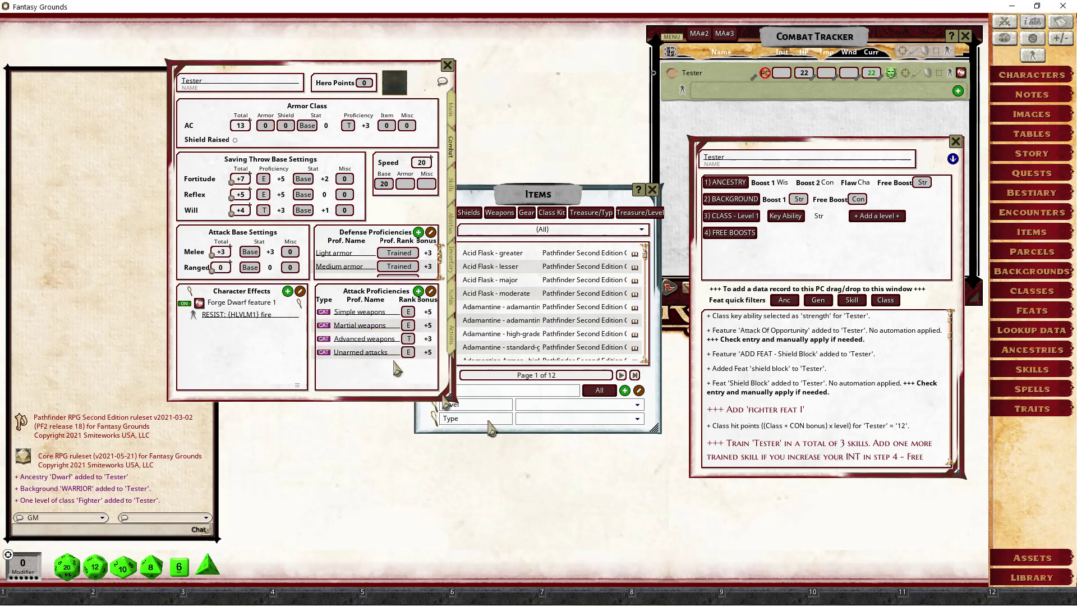
- Set the Items list aside and reopen the Bard class record to review its individually named weapon proficiencies
{"action": "left_click_drag", "start_coordinate": [552, 193], "coordinate": [621, 316]}
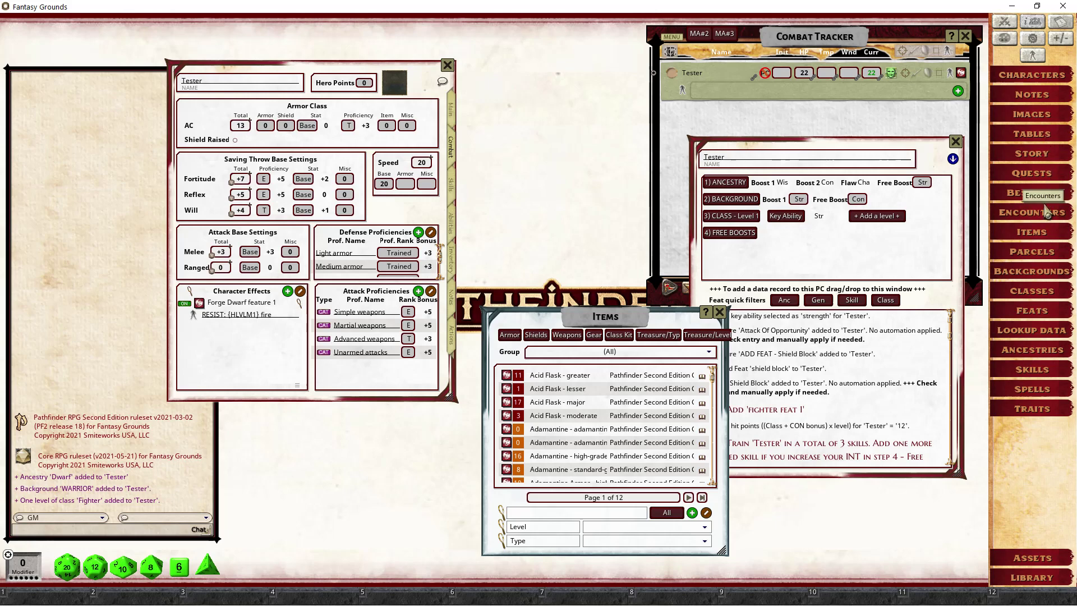
{"action": "left_click", "coordinate": [1039, 290]}
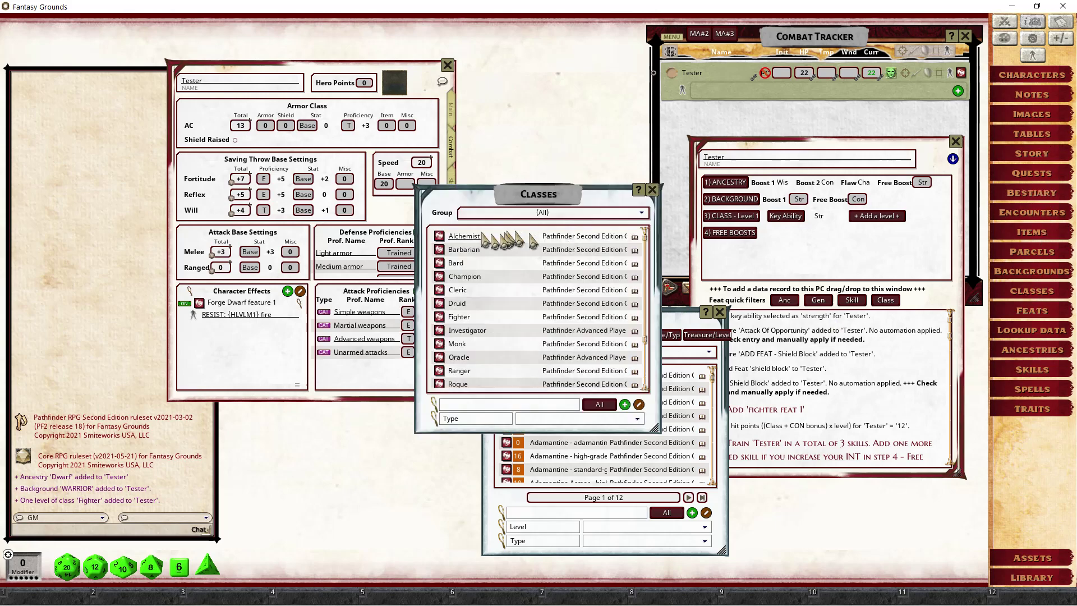
{"action": "left_click", "coordinate": [455, 263]}
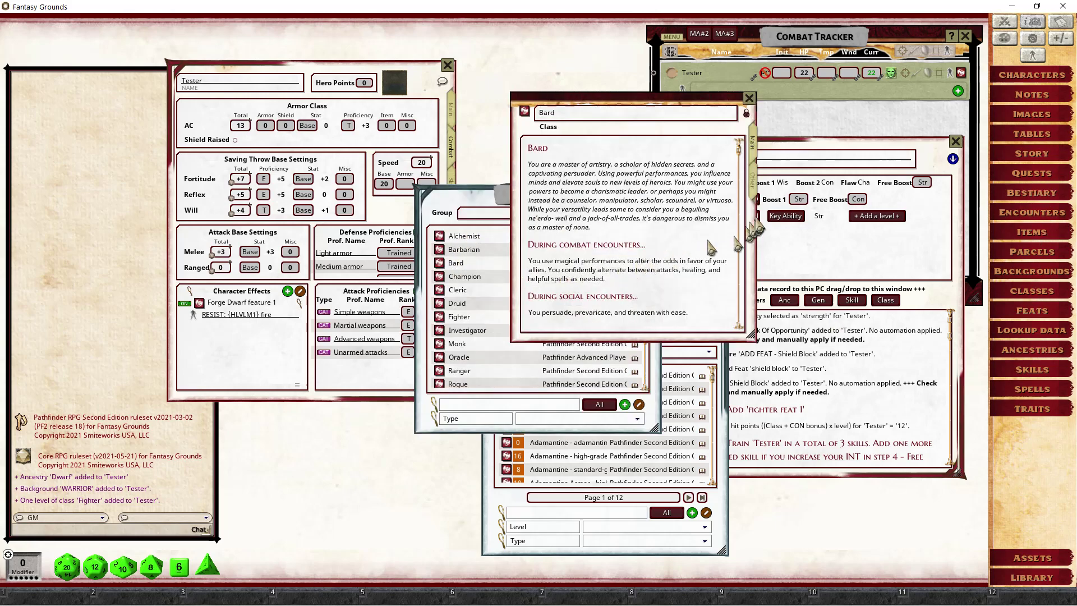
{"action": "left_click", "coordinate": [752, 185]}
{"action": "scroll", "coordinate": [714, 241], "scroll_direction": "down", "scroll_amount": 2}
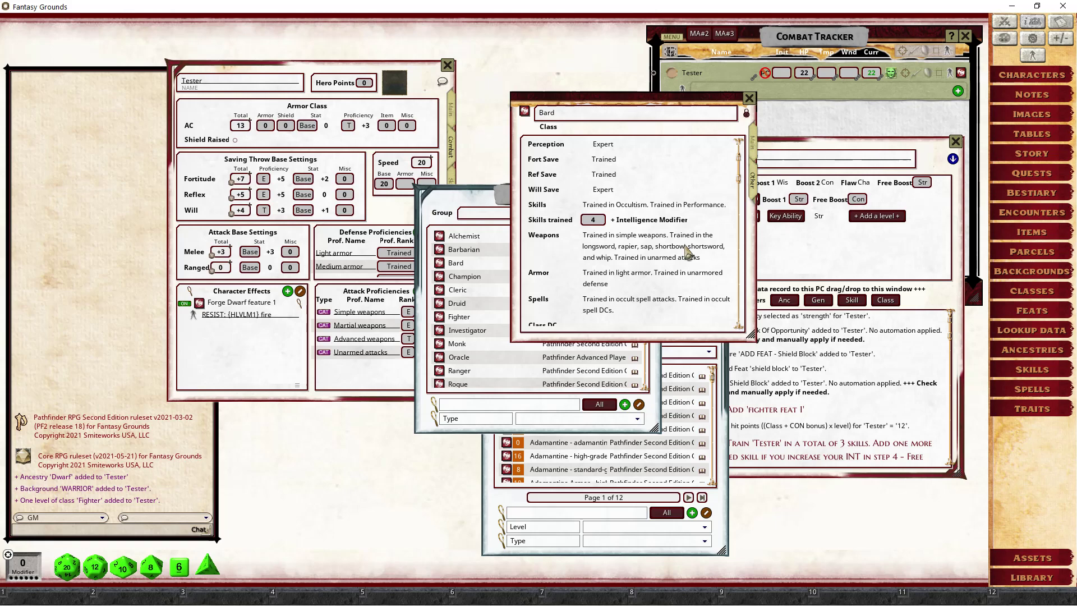
{"action": "left_click_drag", "start_coordinate": [656, 105], "coordinate": [884, 313]}
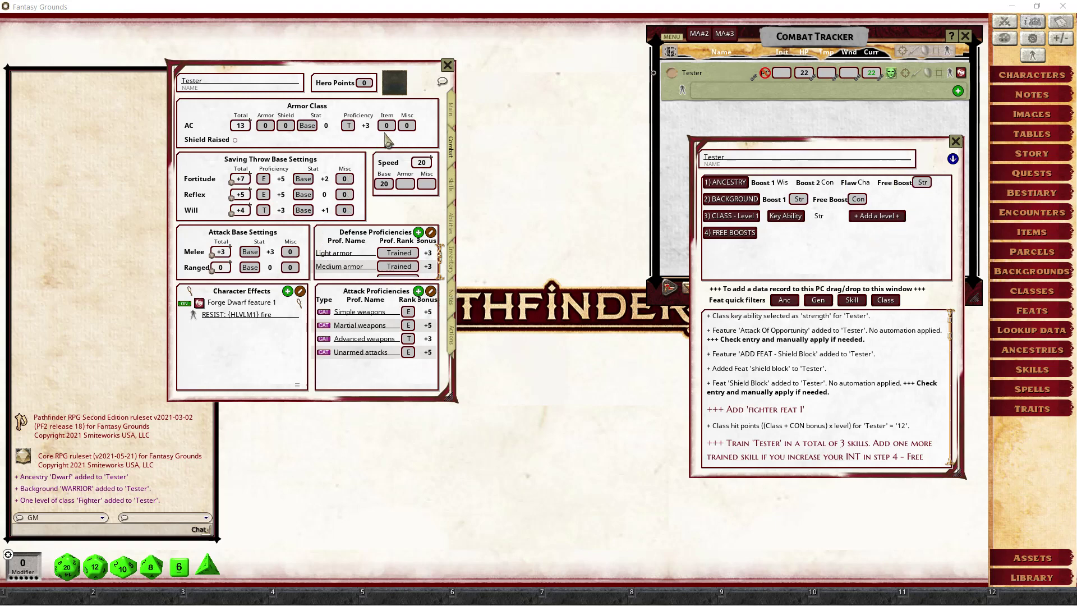
- Close Tester's generation tracker and import the character file Valeros_Fighter_1.xml into the campaign's character list
{"action": "left_click", "coordinate": [955, 141]}
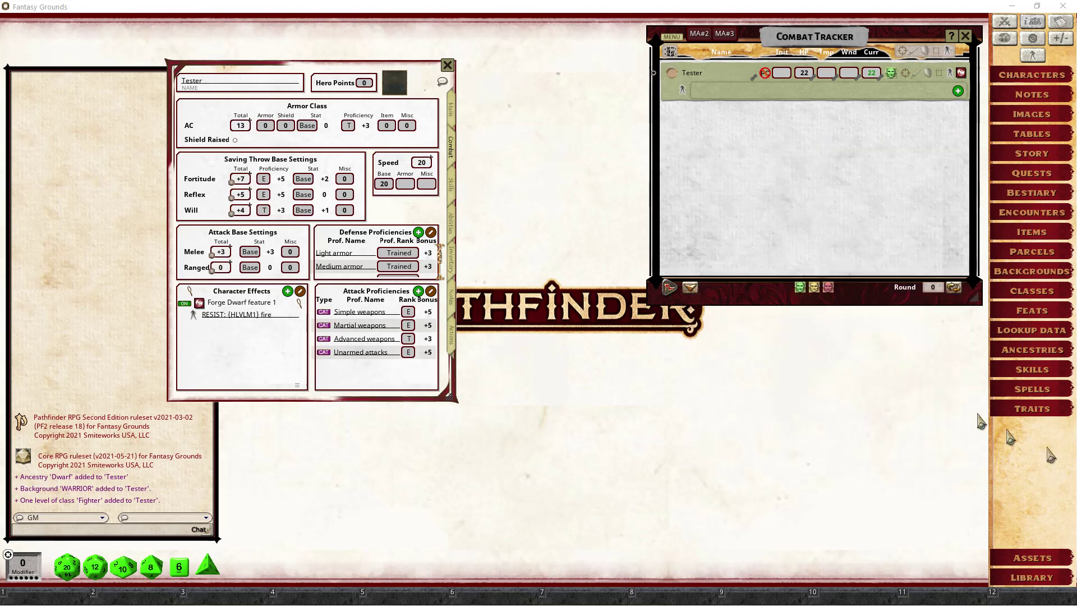
{"action": "left_click", "coordinate": [1032, 75]}
{"action": "left_click_drag", "start_coordinate": [587, 280], "coordinate": [731, 336]}
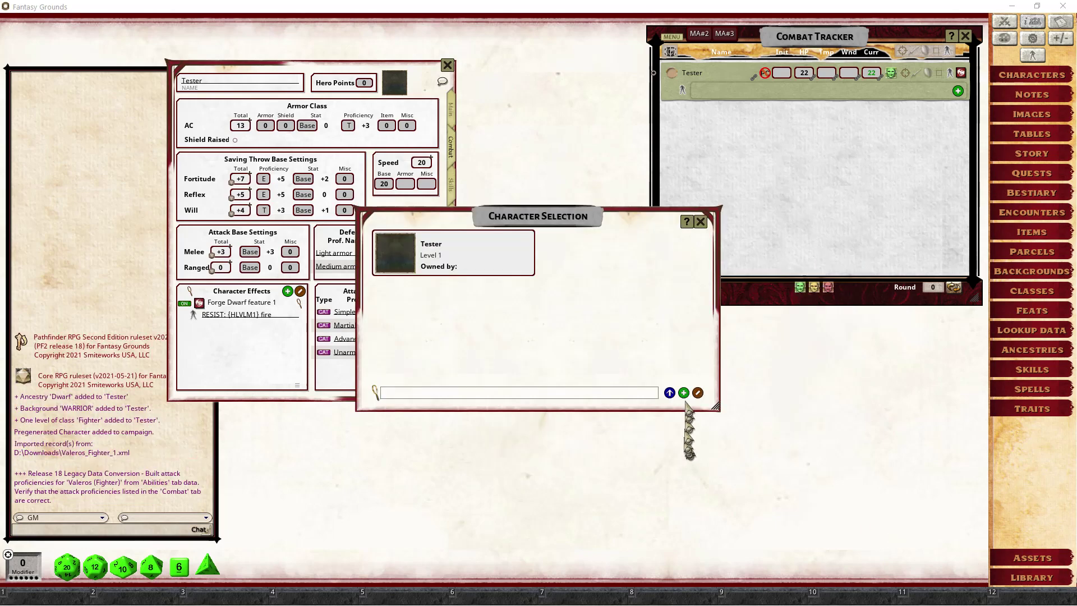
{"action": "left_click", "coordinate": [671, 391]}
{"action": "left_click", "coordinate": [671, 391]}
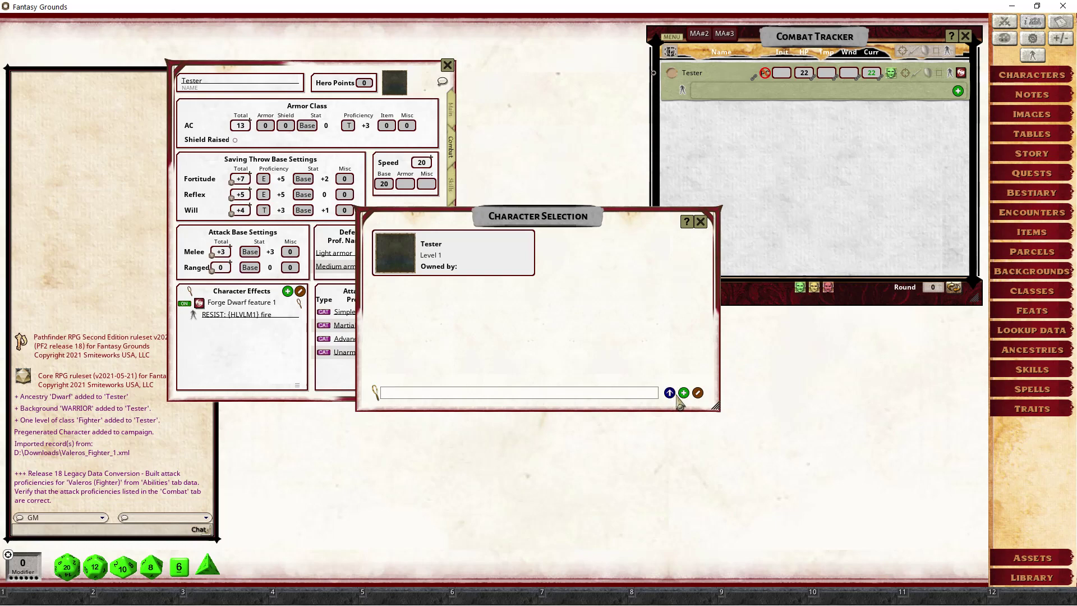
{"action": "left_click", "coordinate": [682, 391]}
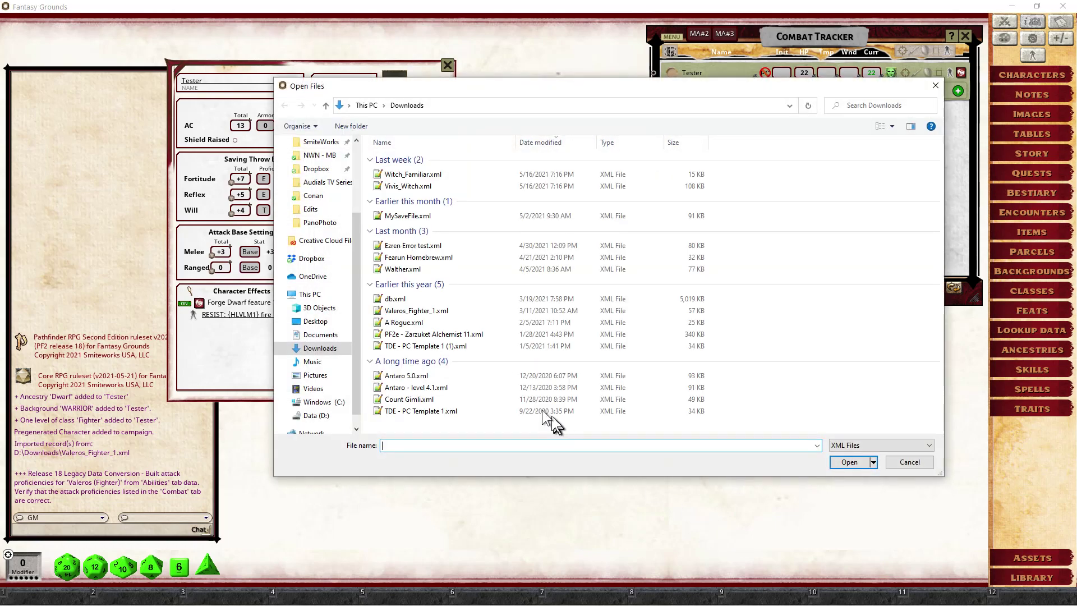
{"action": "double_click", "coordinate": [437, 314]}
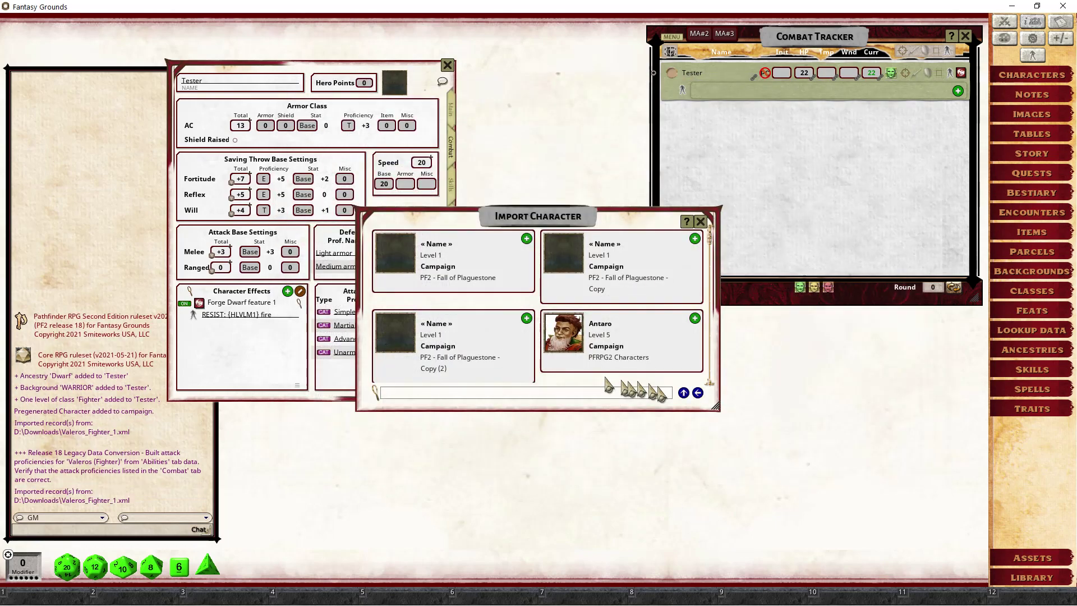
{"action": "left_click", "coordinate": [697, 393]}
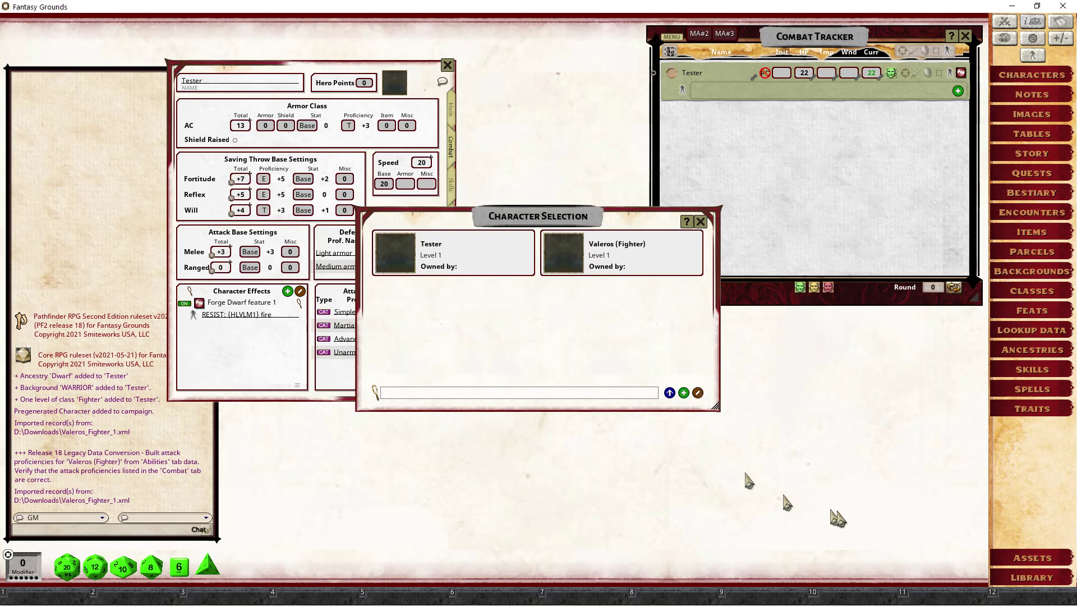
- Open Valeros (Fighter), acknowledge the Release18 update notice, and compare the attack proficiencies with the proficiency text among the abilities
{"action": "left_click", "coordinate": [579, 268]}
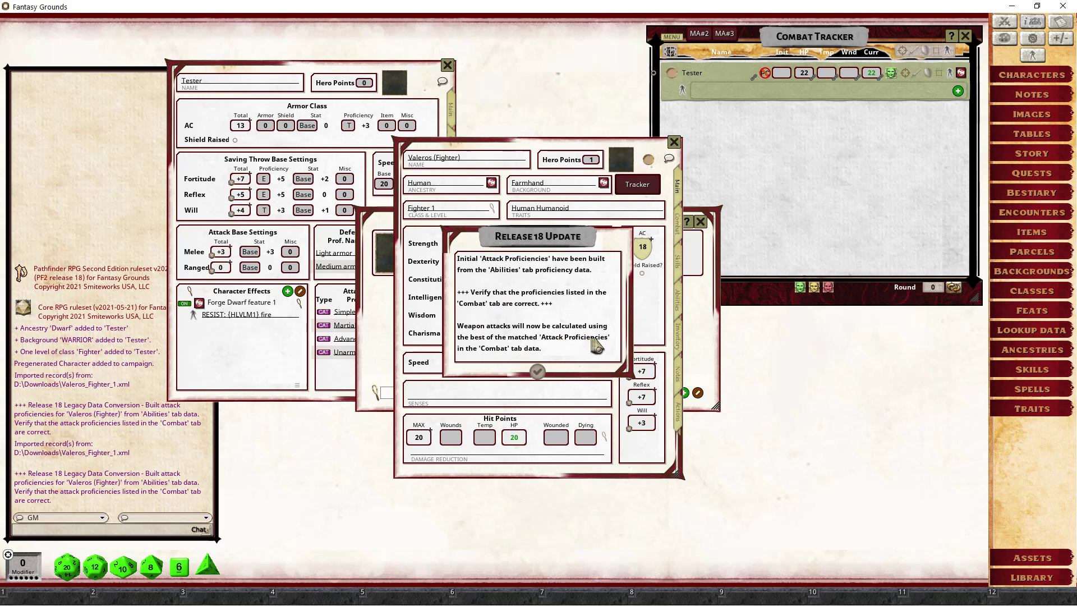
{"action": "left_click", "coordinate": [535, 363]}
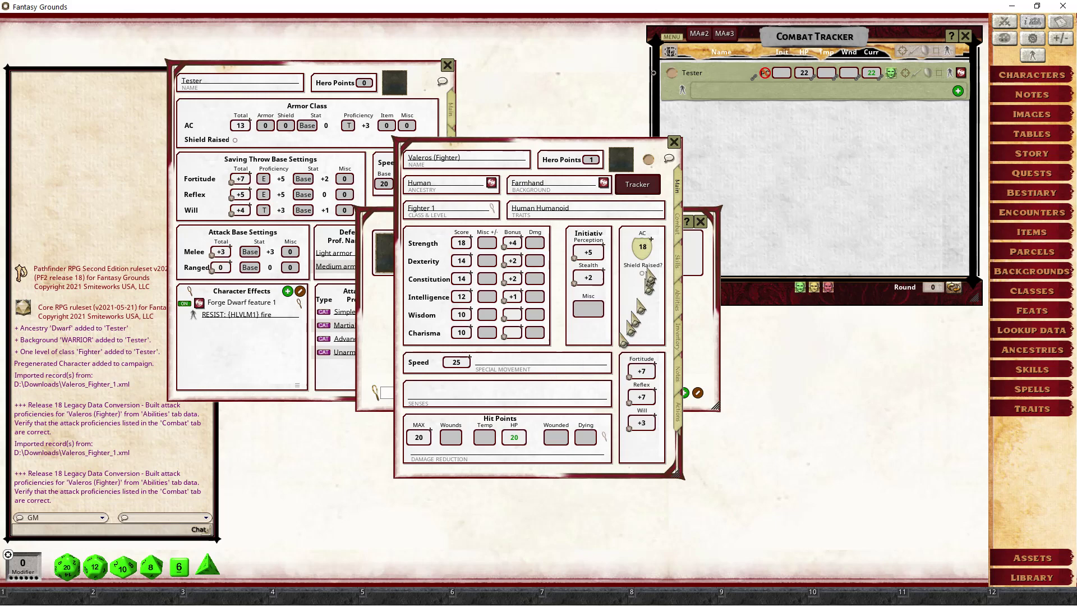
{"action": "left_click", "coordinate": [677, 227]}
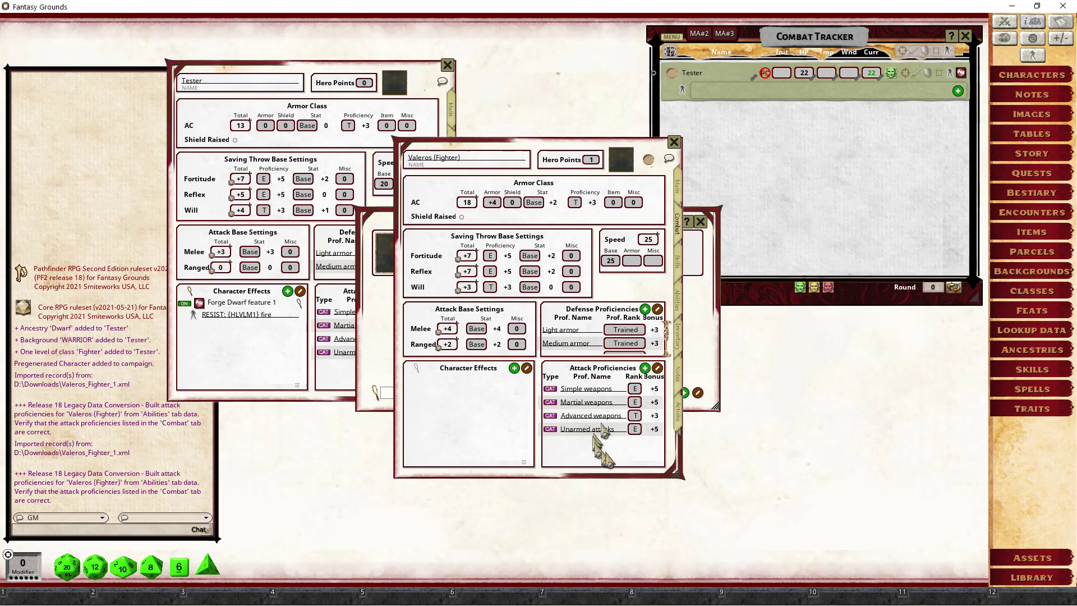
{"action": "left_click", "coordinate": [679, 304]}
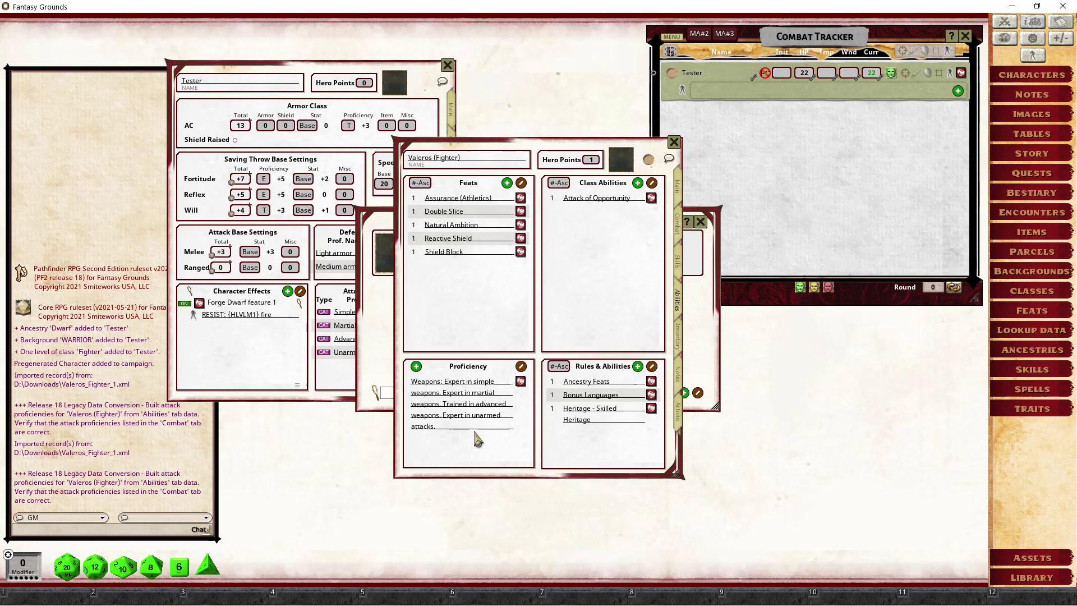
{"action": "left_click", "coordinate": [679, 228]}
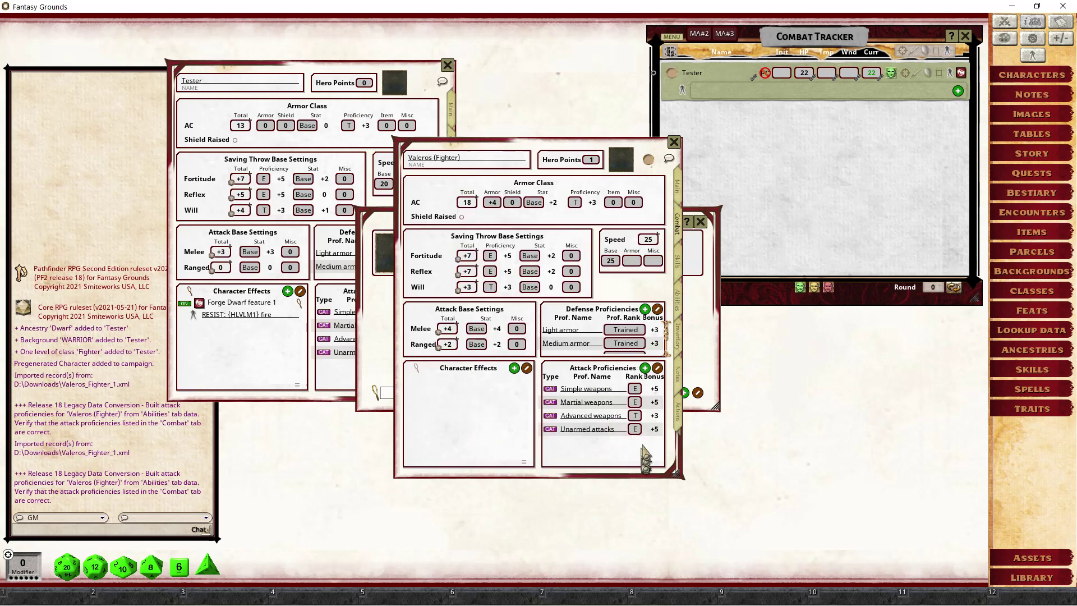
- Raise Valeros's Advanced weapons proficiency to Expert and add a named Longbow attack proficiency at Master rank
{"action": "left_click", "coordinate": [634, 415]}
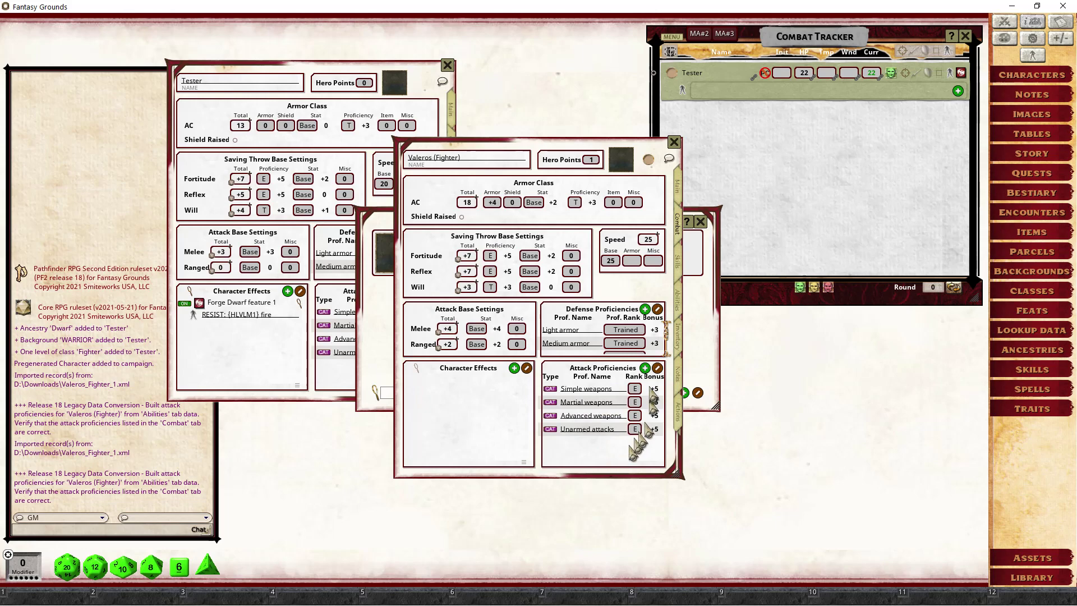
{"action": "left_click", "coordinate": [645, 370]}
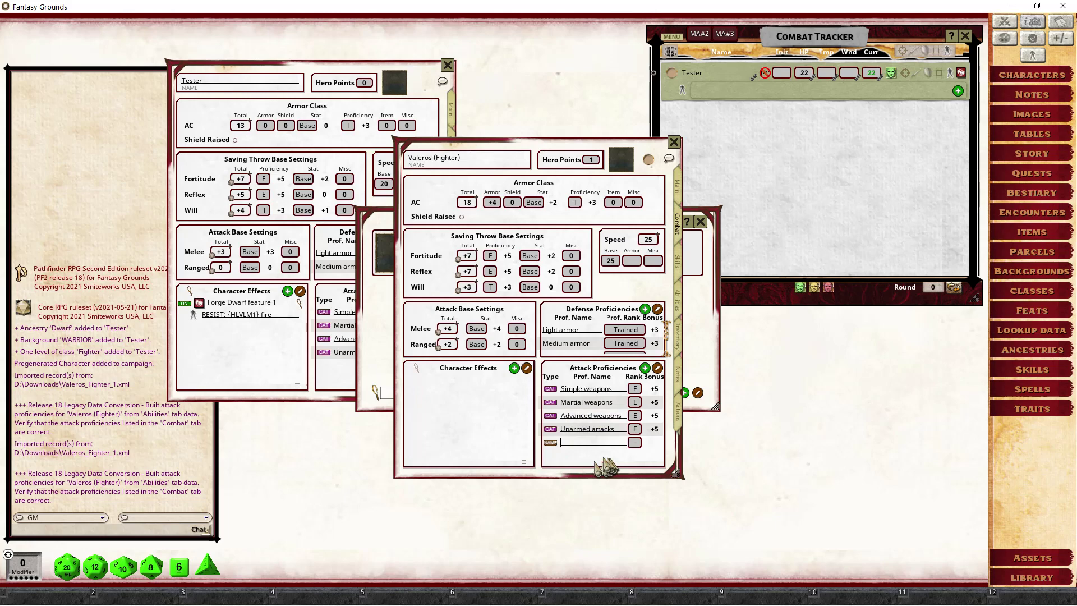
{"action": "key", "text": "shift"}
{"action": "type", "text": "Lon"}
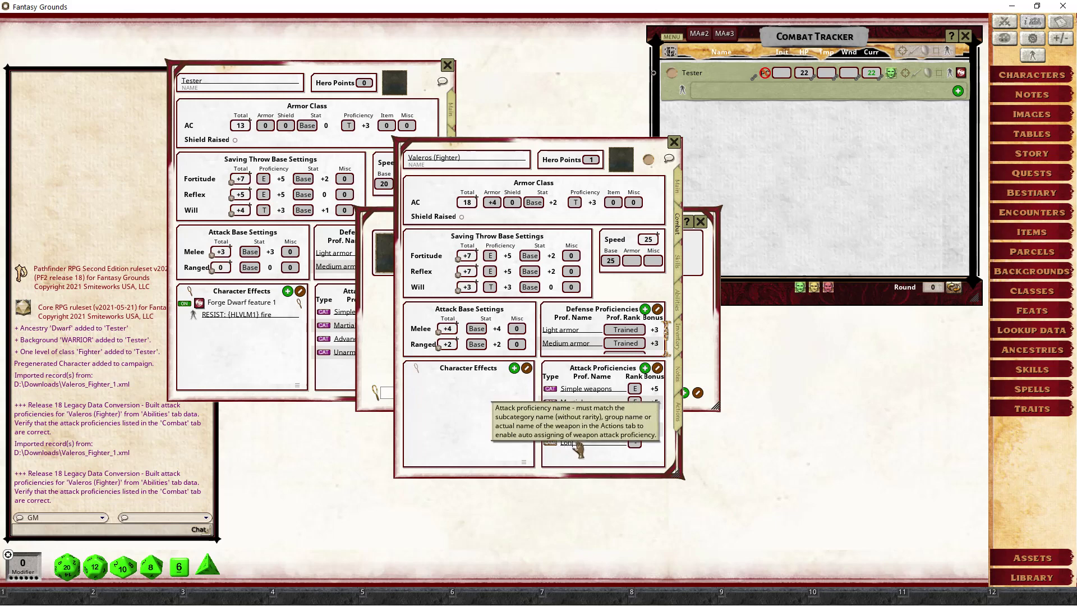
{"action": "type", "text": "gbow"}
{"action": "left_click", "coordinate": [634, 443]}
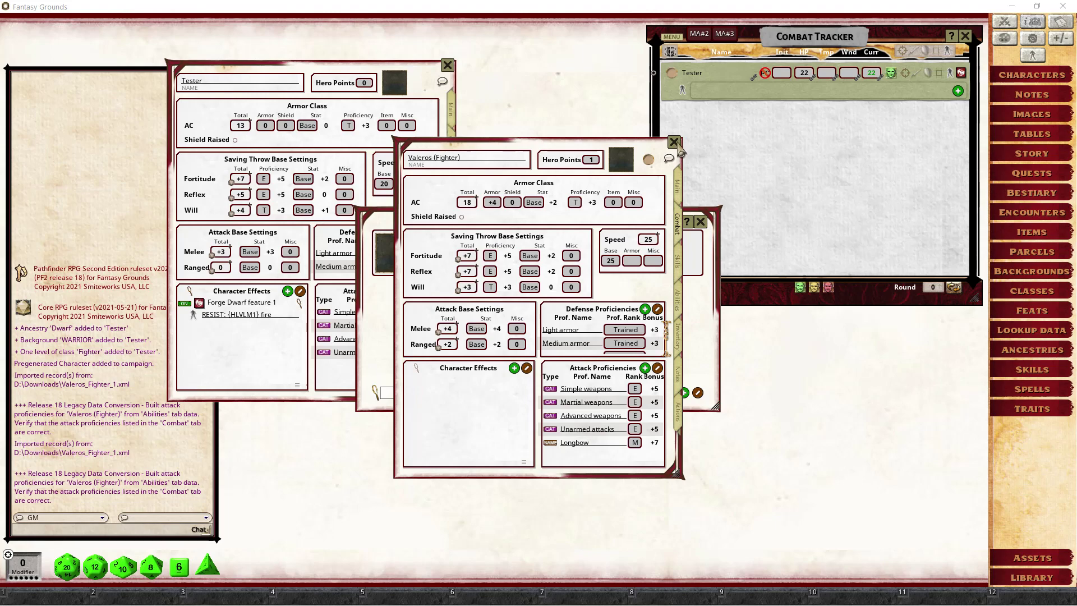
- Open Valeros's inventory, examine the encumbrance options beside the total bulk, and close them
{"action": "left_click", "coordinate": [677, 339]}
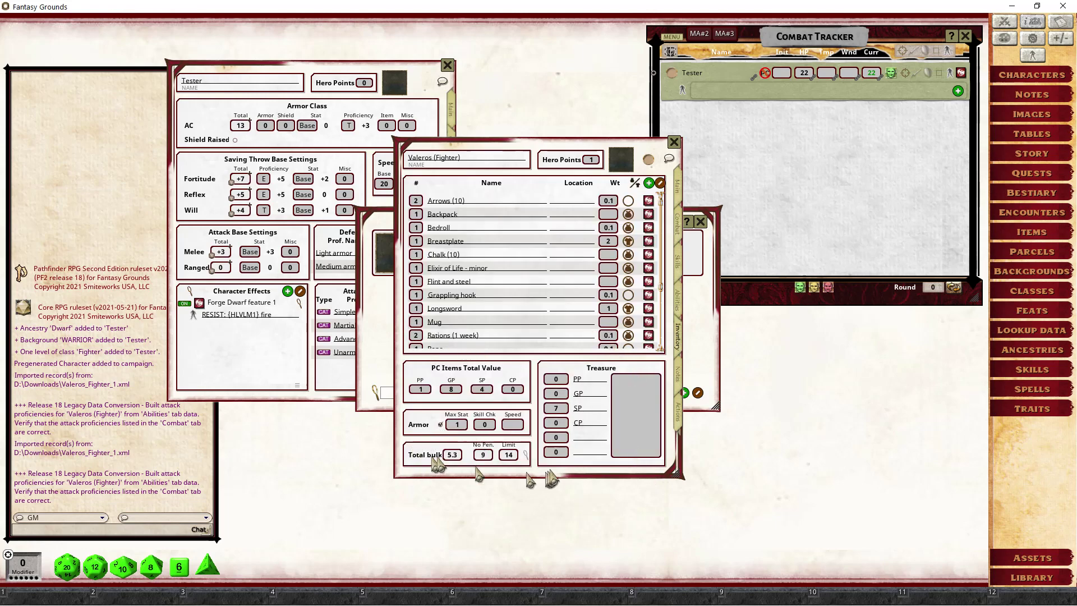
{"action": "left_click", "coordinate": [527, 456]}
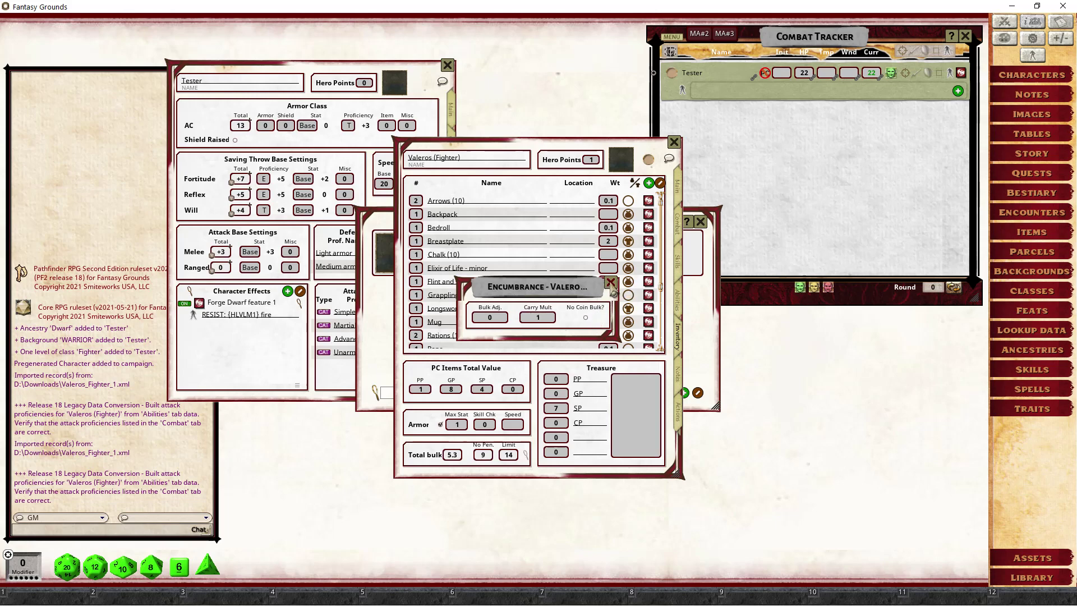
{"action": "left_click", "coordinate": [611, 282]}
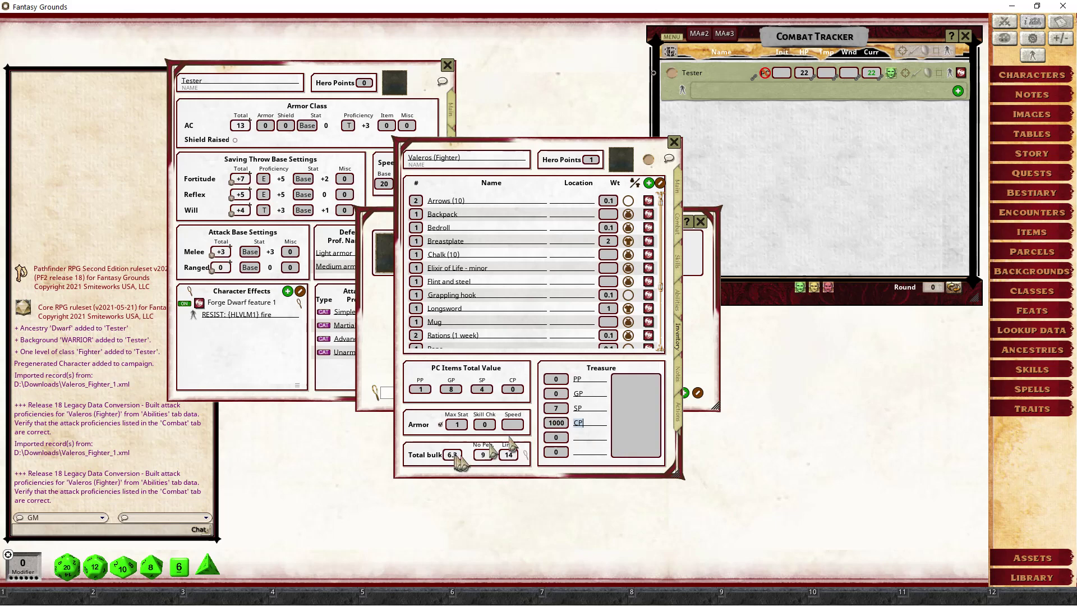
- Set the CP amount in Valeros's treasure to 1000
{"action": "key", "text": "BackSpace"}
{"action": "key", "text": "BackSpace"}
{"action": "key", "text": "BackSpace"}
{"action": "key", "text": "BackSpace"}
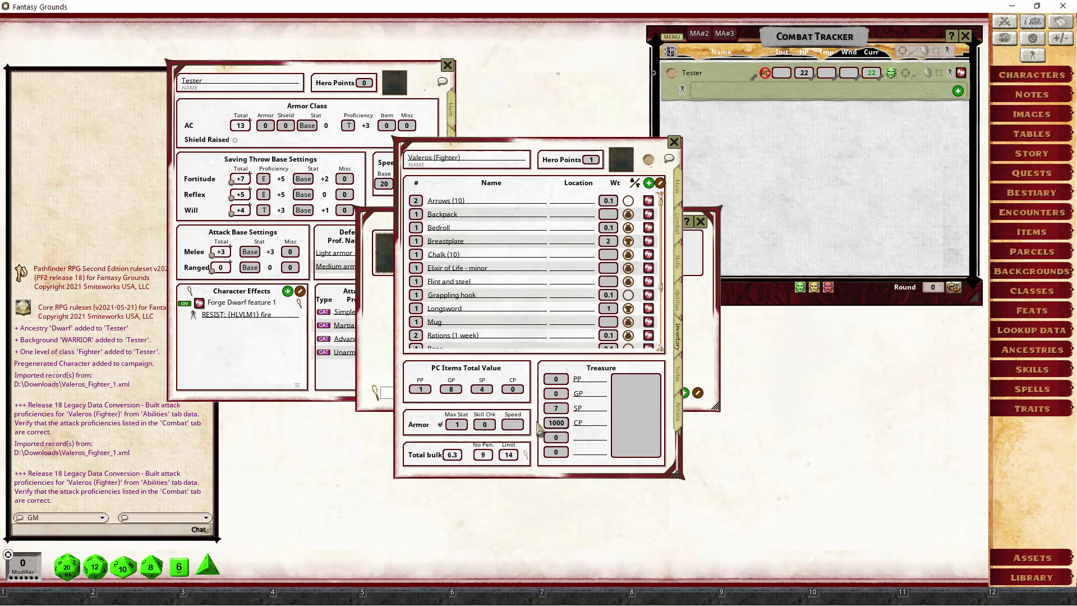
{"action": "key", "text": "Tab"}
- Enable No Coin Bulk in Valeros's encumbrance options, disable it again, and close the options
{"action": "left_click", "coordinate": [526, 454]}
{"action": "left_click", "coordinate": [586, 317]}
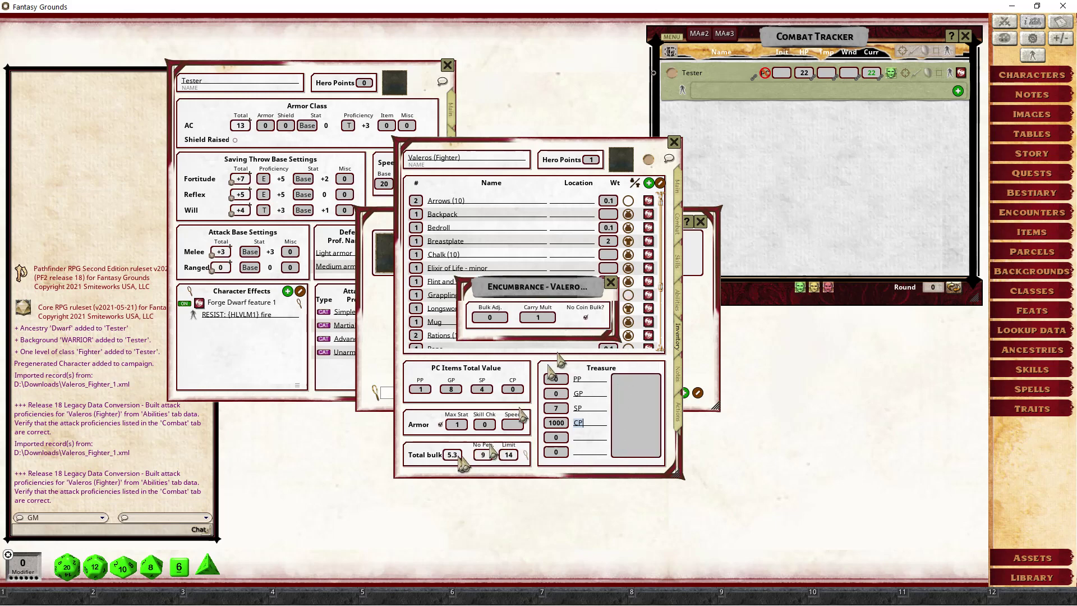
{"action": "left_click", "coordinate": [585, 318]}
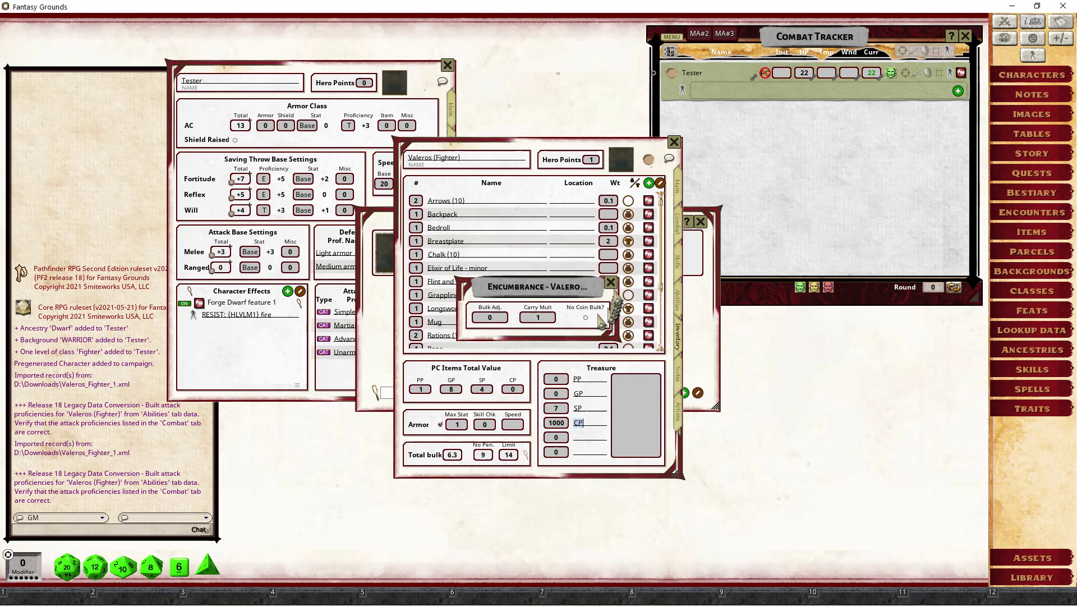
{"action": "left_click", "coordinate": [611, 282]}
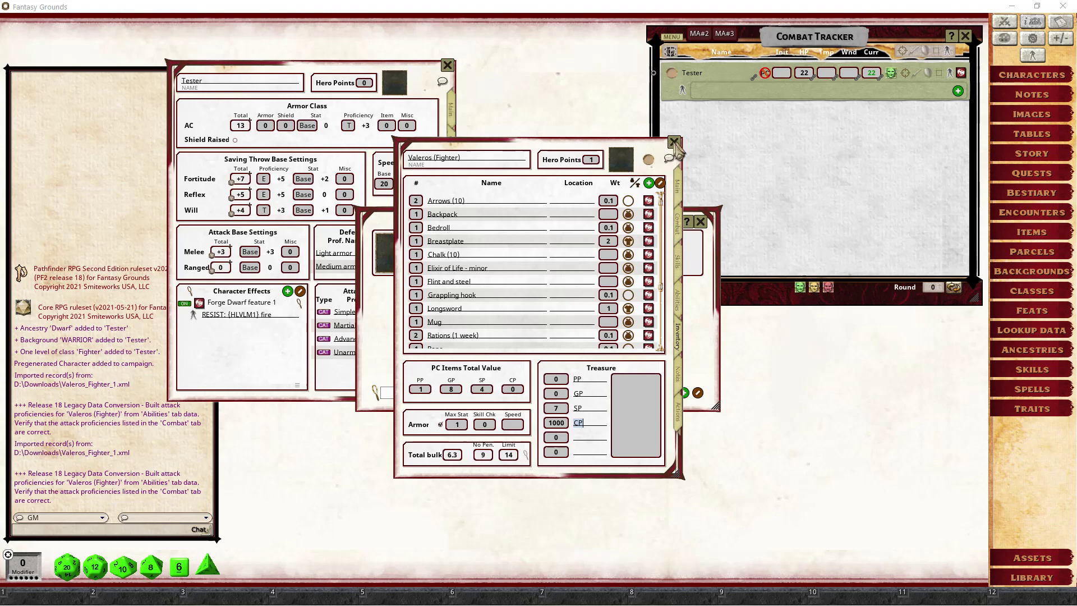
- Close Valeros's character sheet, open Tester's build tracker from the main page, and place the tracker beside Tester's sheet
{"action": "left_click", "coordinate": [677, 181]}
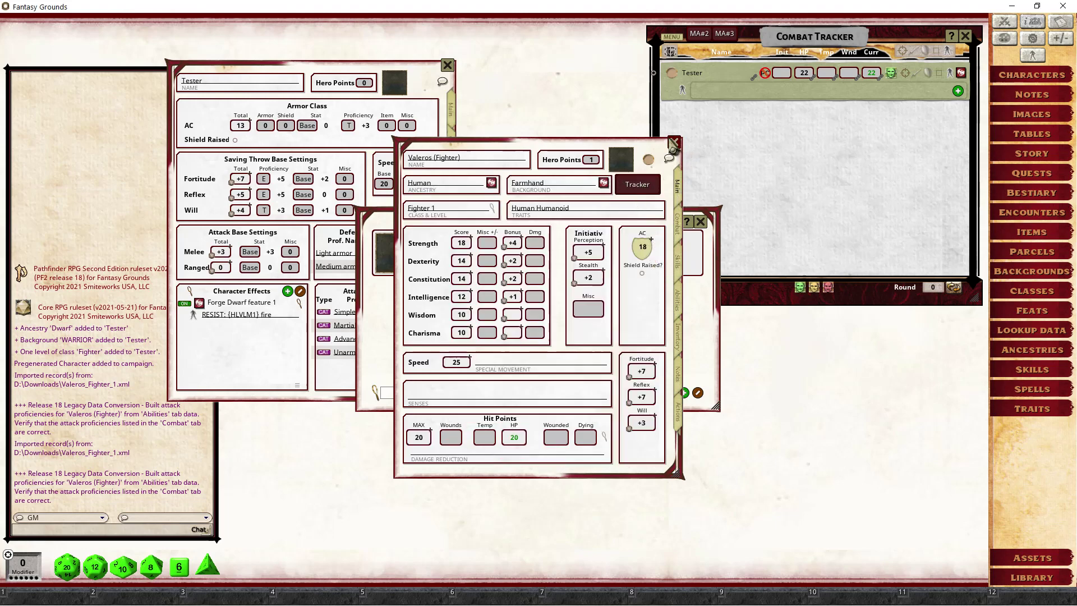
{"action": "left_click", "coordinate": [674, 142]}
{"action": "left_click", "coordinate": [453, 115]}
{"action": "left_click", "coordinate": [411, 107]}
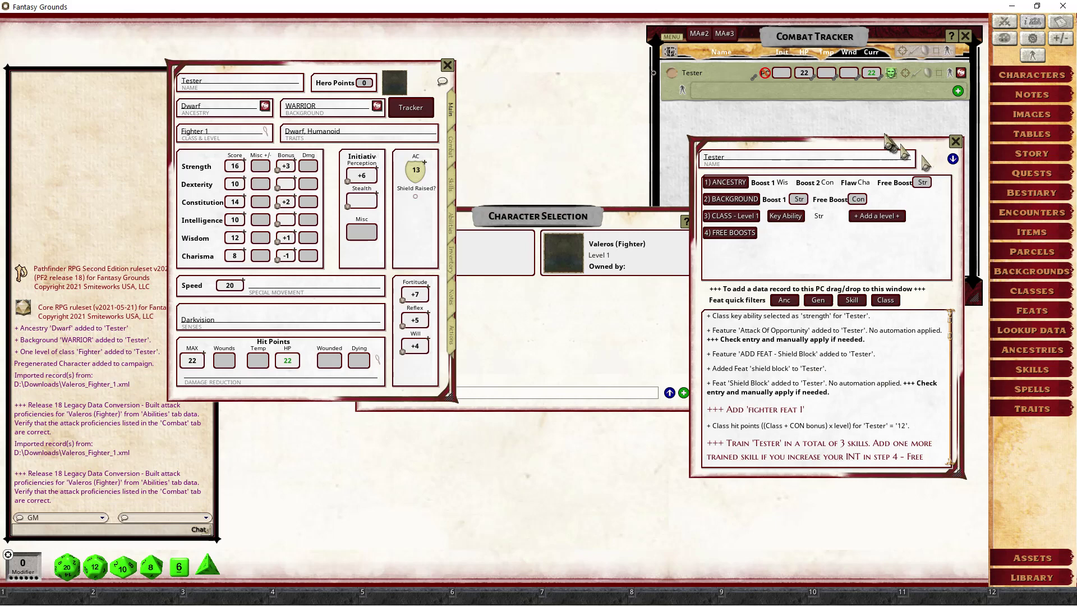
{"action": "left_click_drag", "start_coordinate": [902, 149], "coordinate": [681, 152]}
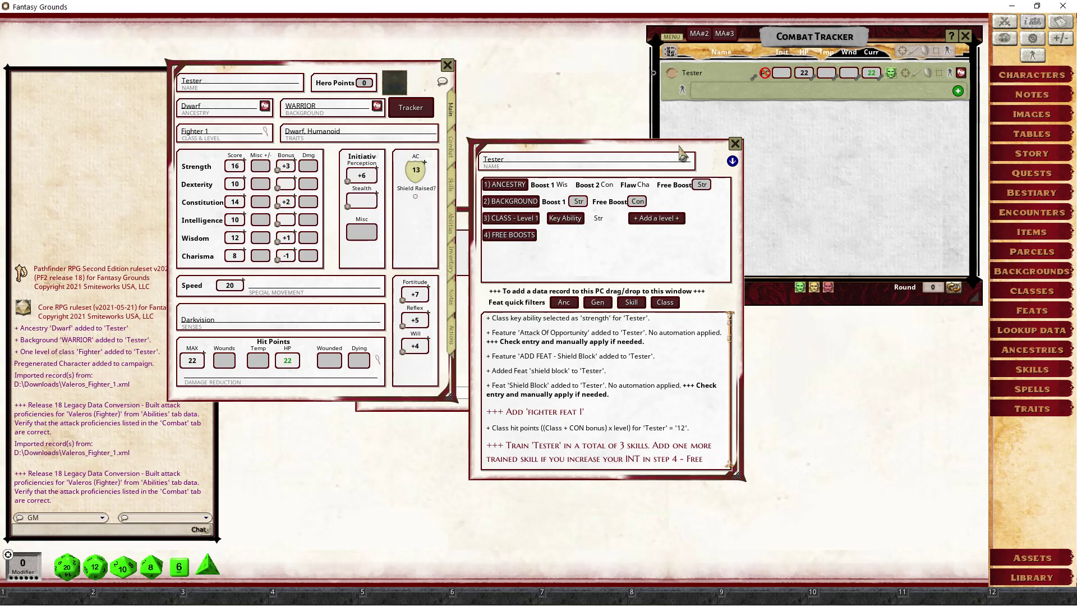
{"action": "left_click_drag", "start_coordinate": [680, 150], "coordinate": [696, 132]}
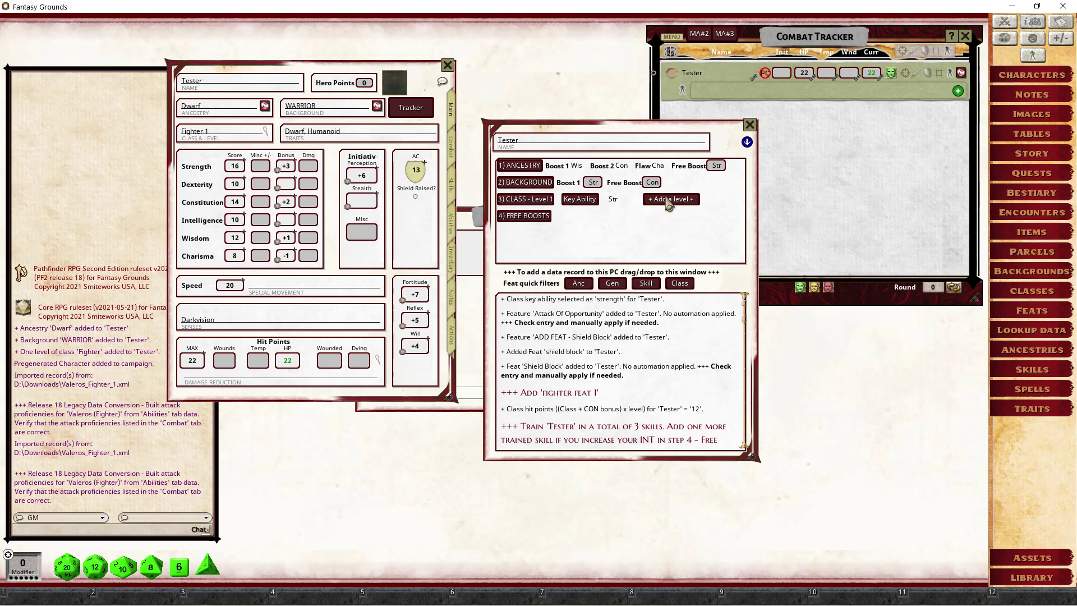
- Add another Fighter level to Tester, and examine the class feats available for Fighter Feat 2
{"action": "left_click", "coordinate": [668, 200]}
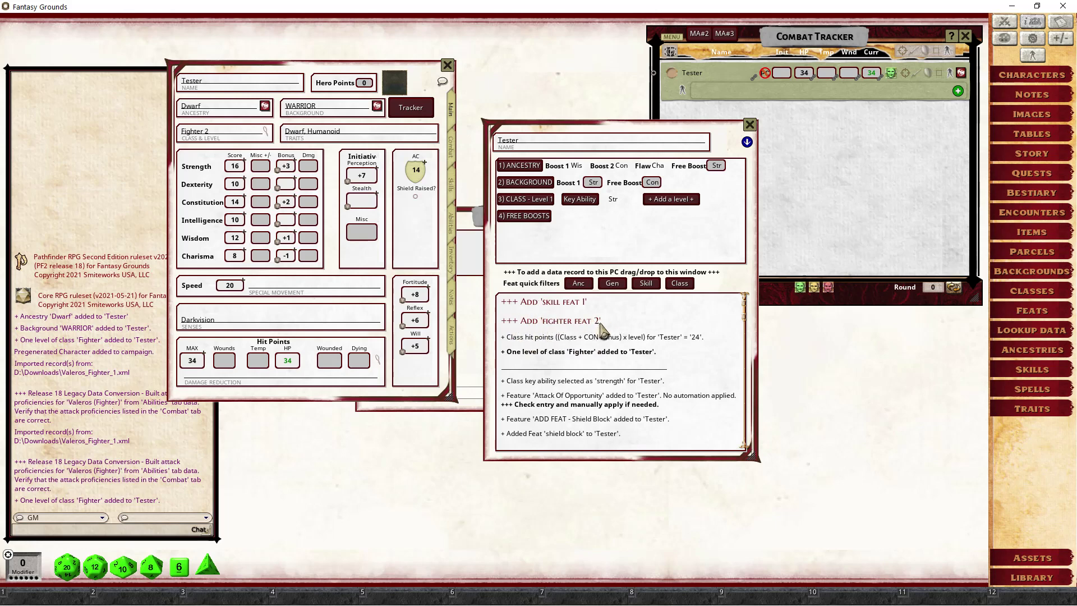
{"action": "left_click", "coordinate": [617, 323]}
{"action": "left_click_drag", "start_coordinate": [768, 197], "coordinate": [673, 164]}
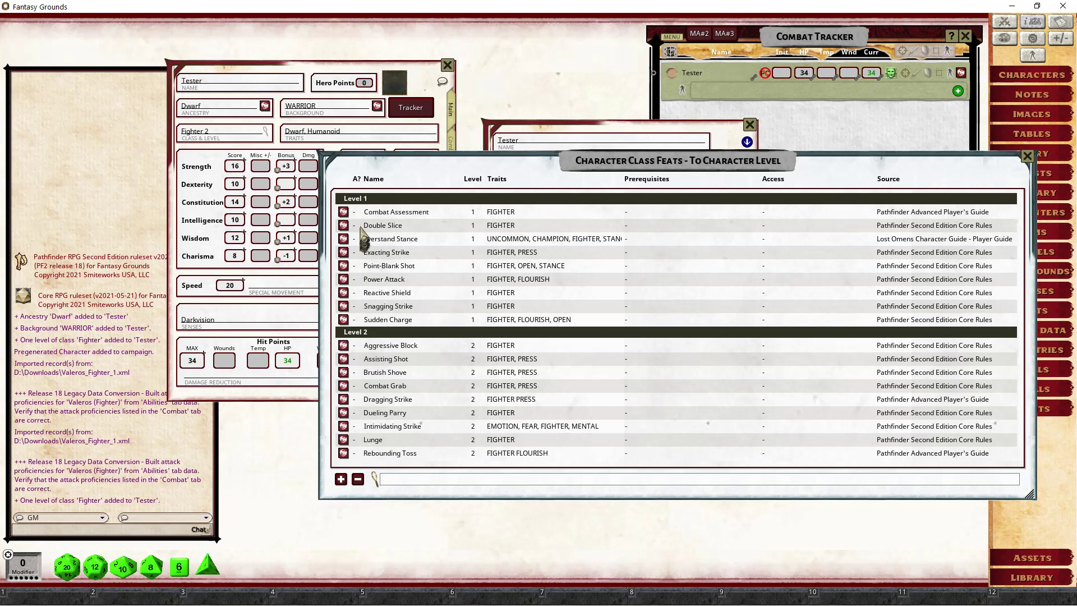
{"action": "mouse_move", "coordinate": [357, 178]}
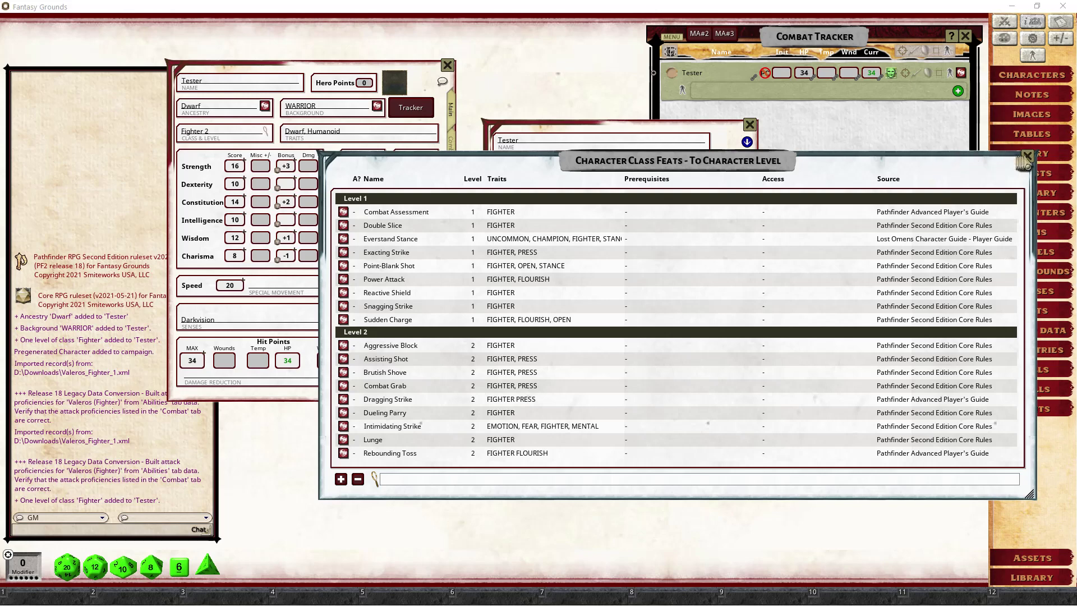
{"action": "left_click", "coordinate": [1027, 156]}
- Add the effect "ATK: 1" to Tester's Longspear in the weapon's details
{"action": "left_click", "coordinate": [451, 335]}
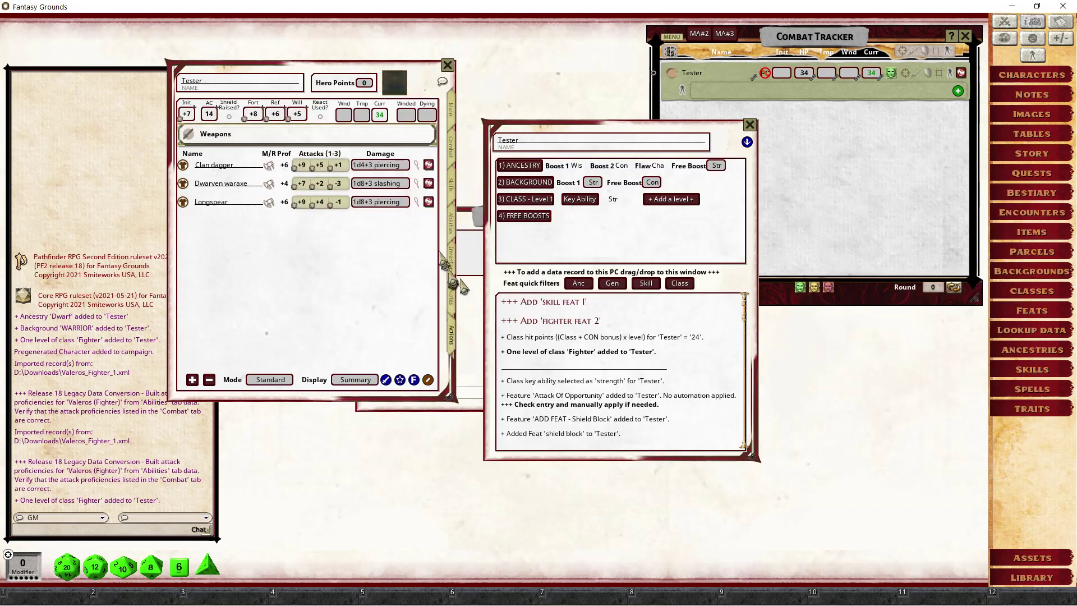
{"action": "left_click", "coordinate": [416, 202]}
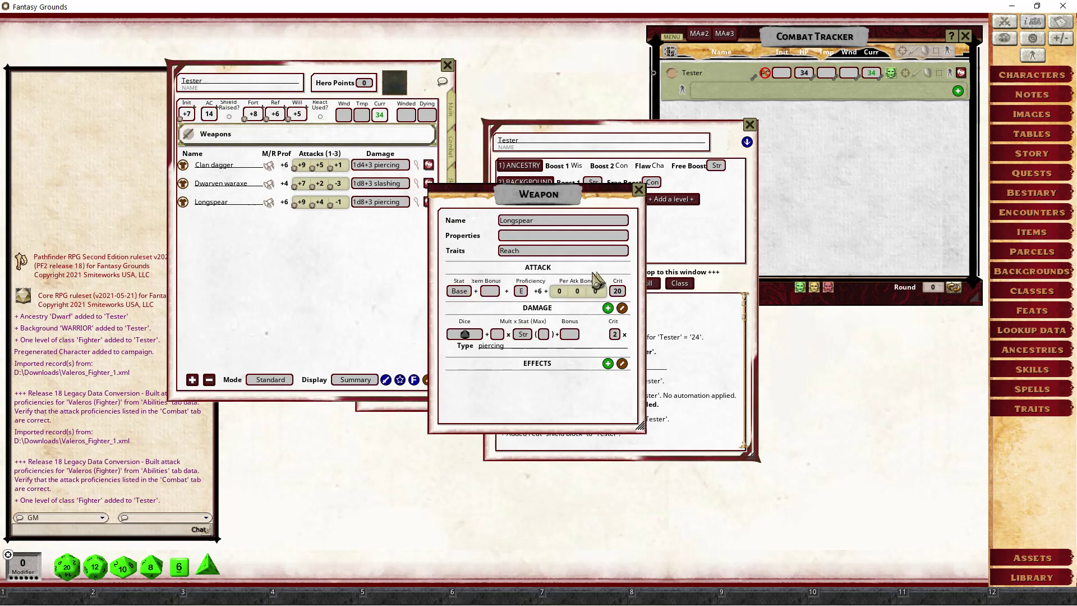
{"action": "left_click", "coordinate": [607, 364]}
{"action": "type", "text": "ATK: 1"}
{"action": "left_click_drag", "start_coordinate": [535, 393], "coordinate": [636, 448]}
- Roll Tester's first Longspear attack and review the weapon's effect entry
{"action": "double_click", "coordinate": [302, 202]}
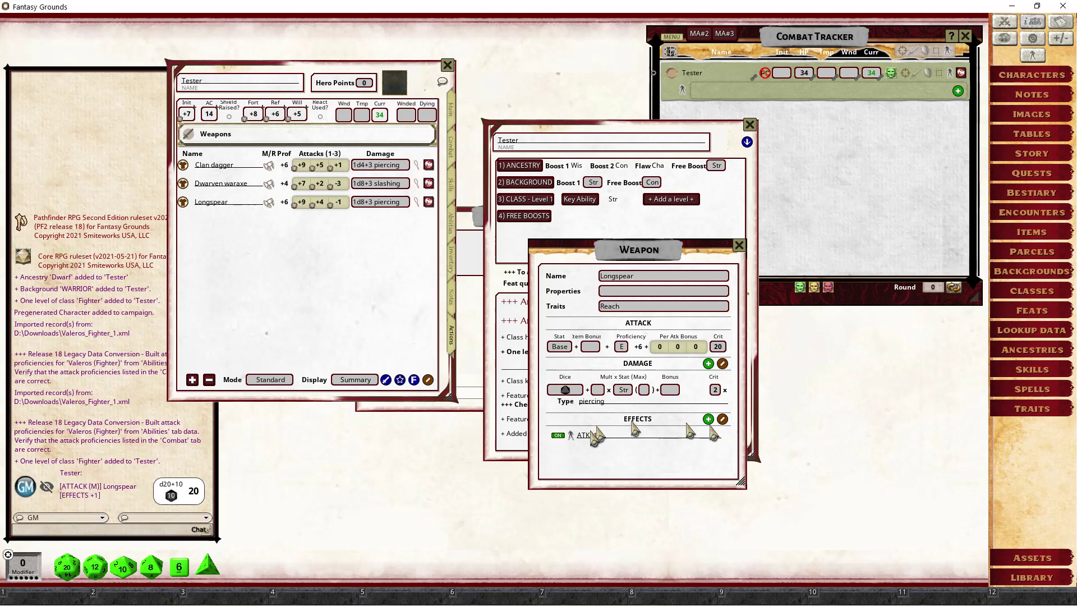
{"action": "left_click", "coordinate": [612, 436]}
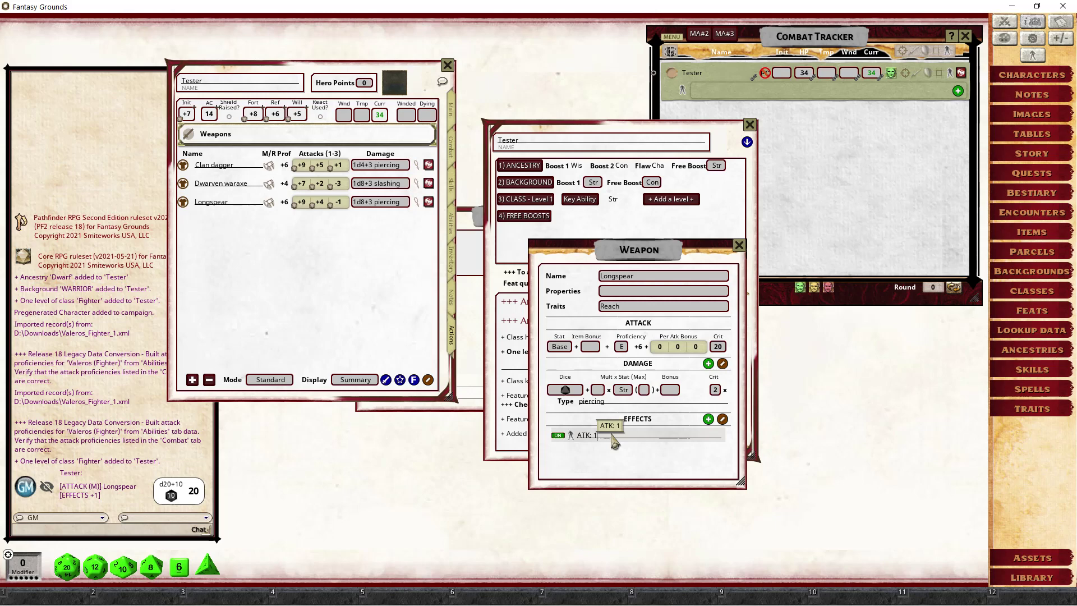
{"action": "left_click_drag", "start_coordinate": [645, 250], "coordinate": [828, 260]}
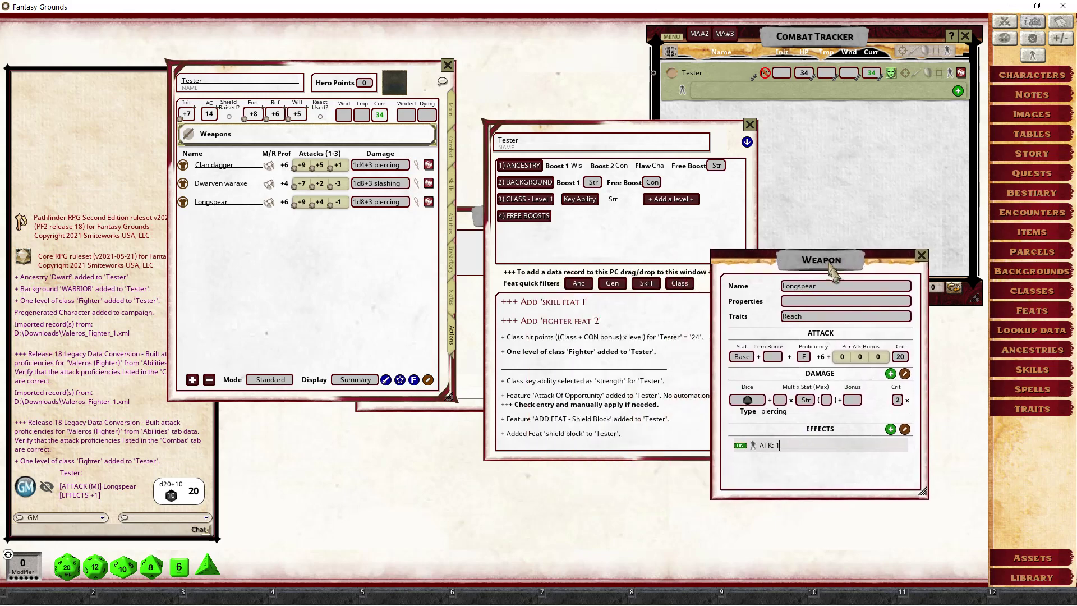
{"action": "left_click", "coordinate": [793, 444]}
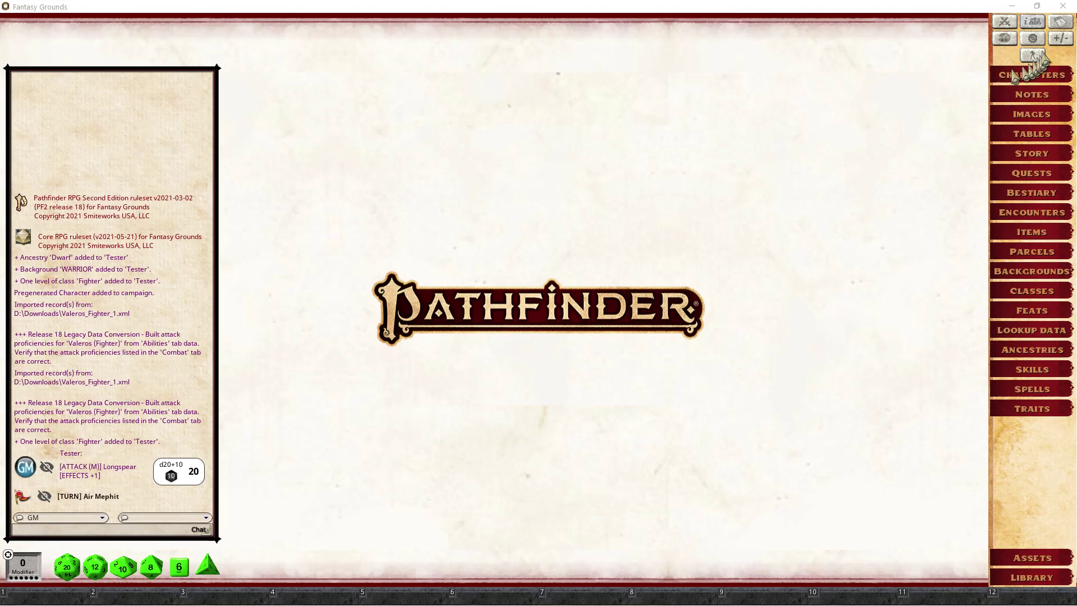
- Examine the Players roll PC targeted saves setting under Experimental Development in the options, and close the options
{"action": "left_click", "coordinate": [1032, 38]}
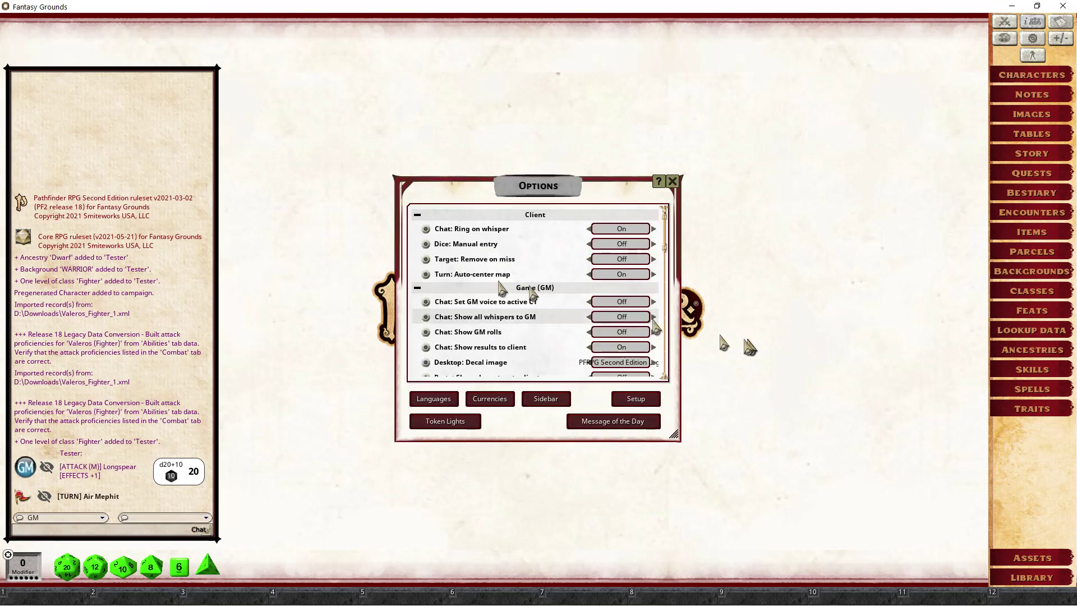
{"action": "scroll", "coordinate": [563, 284], "scroll_direction": "down", "scroll_amount": 10}
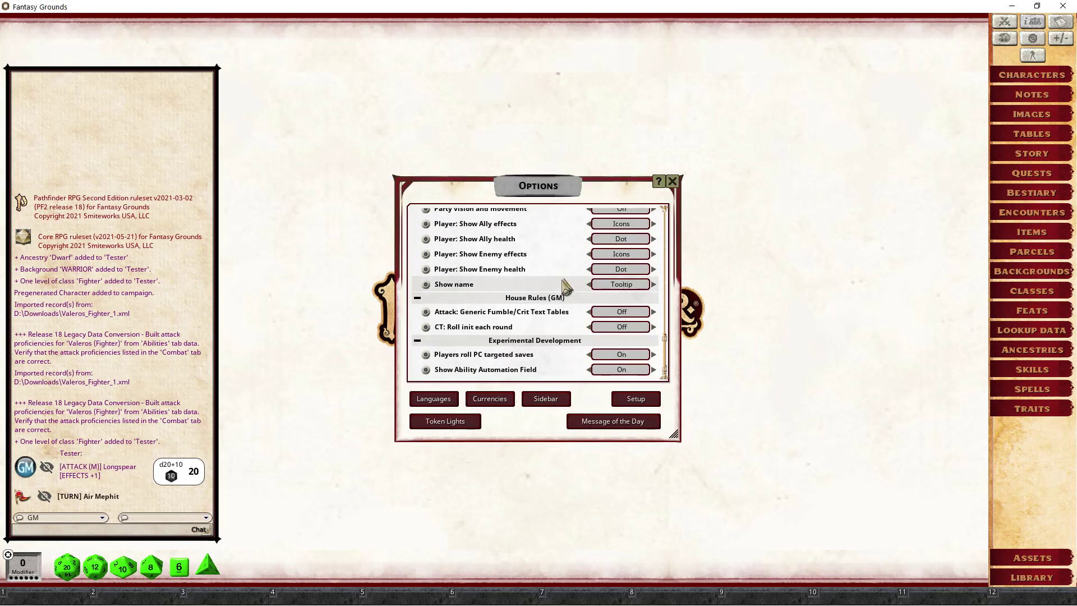
{"action": "left_click", "coordinate": [622, 354]}
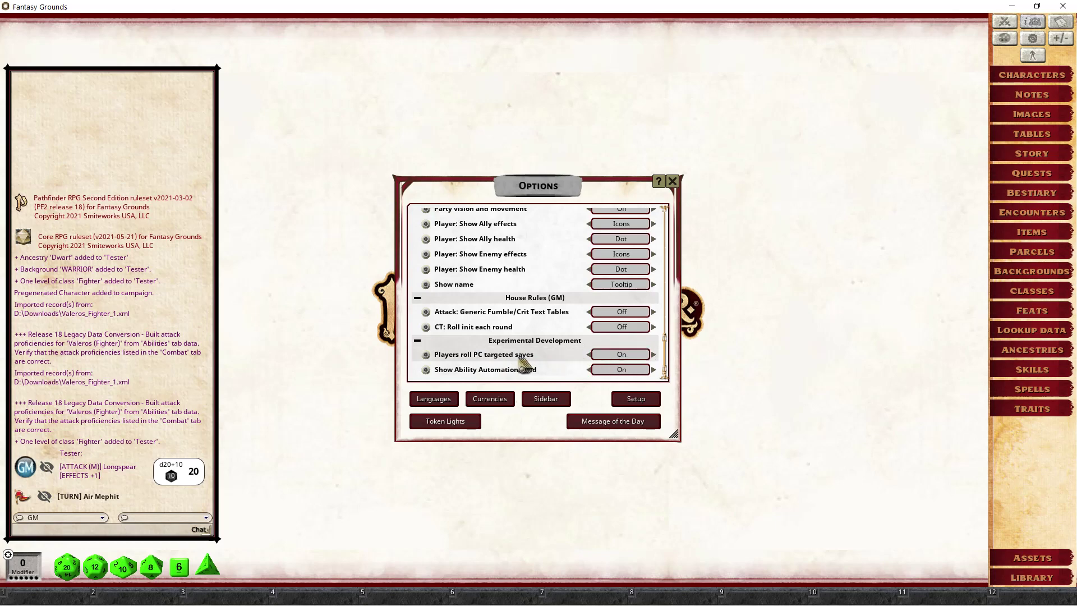
{"action": "left_click", "coordinate": [672, 181]}
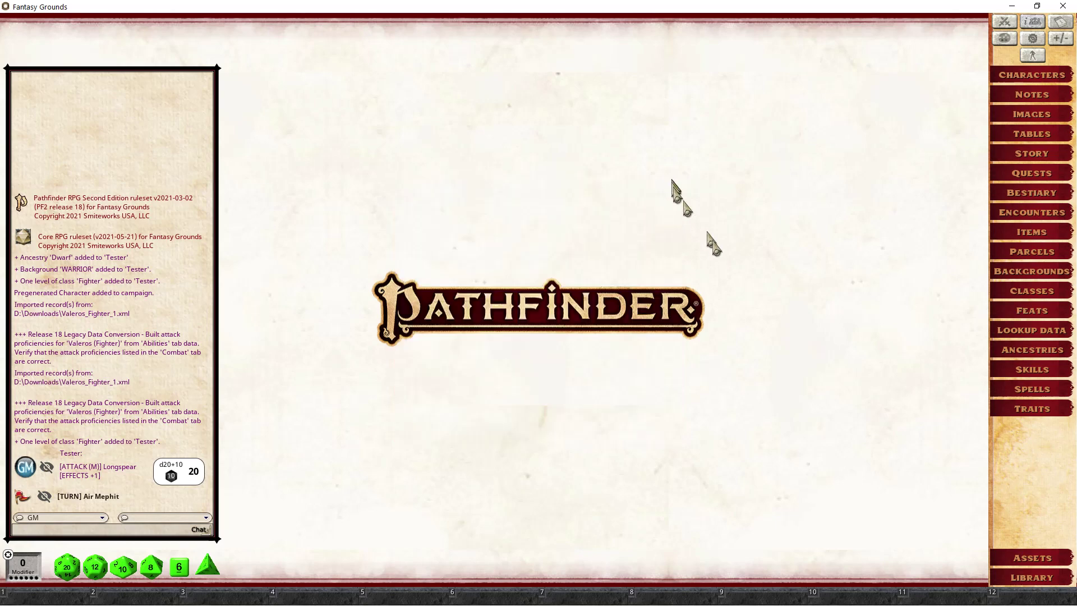
- Open the Combat Tracker and set Tester as Air Mephit's target
{"action": "left_click", "coordinate": [1013, 23]}
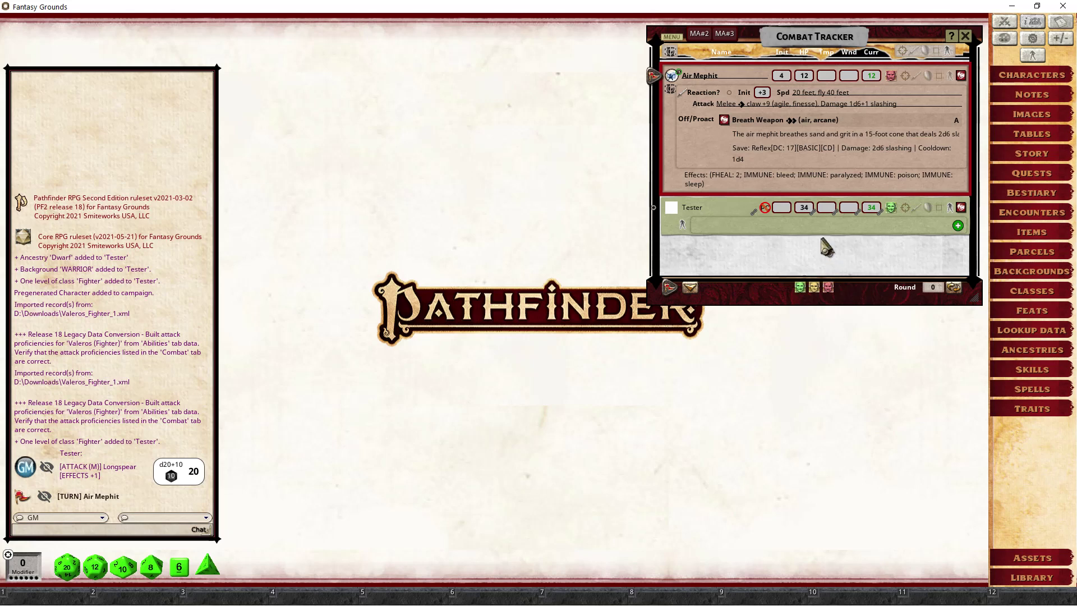
{"action": "left_click", "coordinate": [905, 76]}
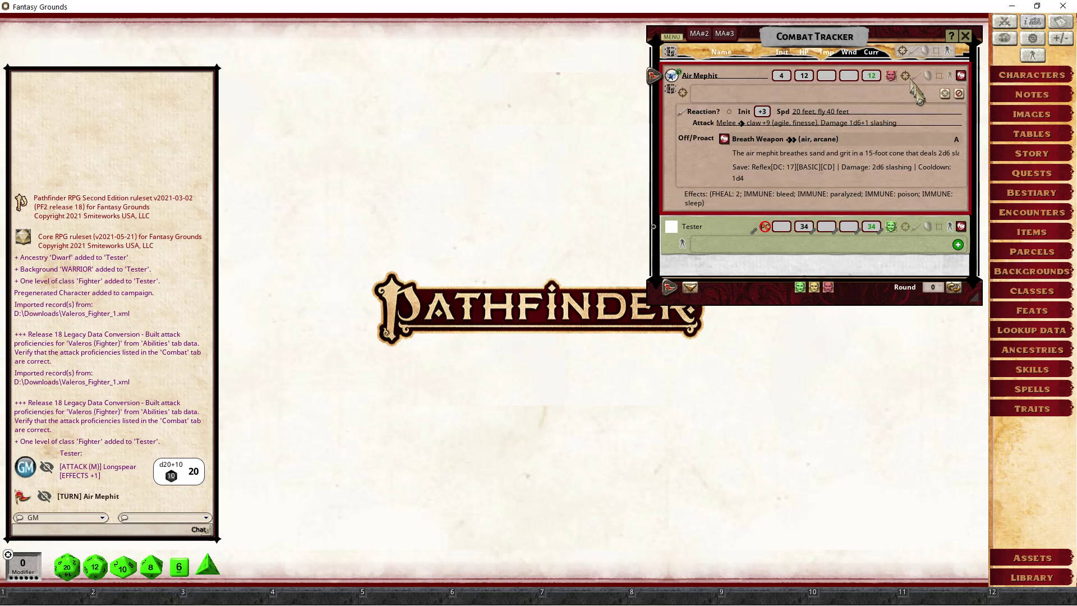
{"action": "left_click_drag", "start_coordinate": [944, 93], "coordinate": [835, 246]}
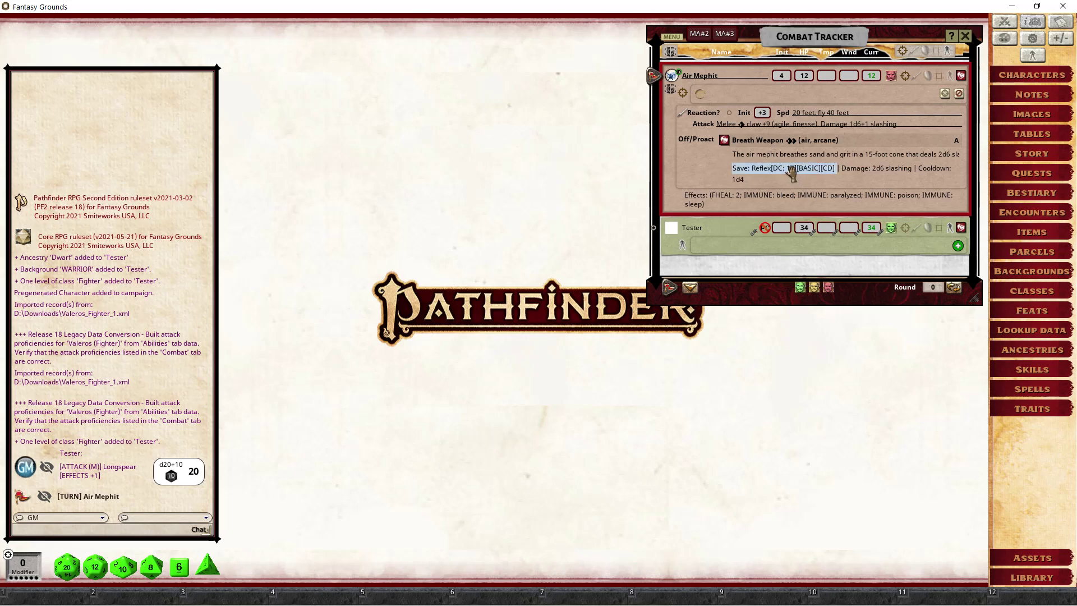
- Make the GM side roll Tester's Reflex save against Air Mephit's Breath Weapon directly, and roll the breath's damage
{"action": "key", "text": "alt"}
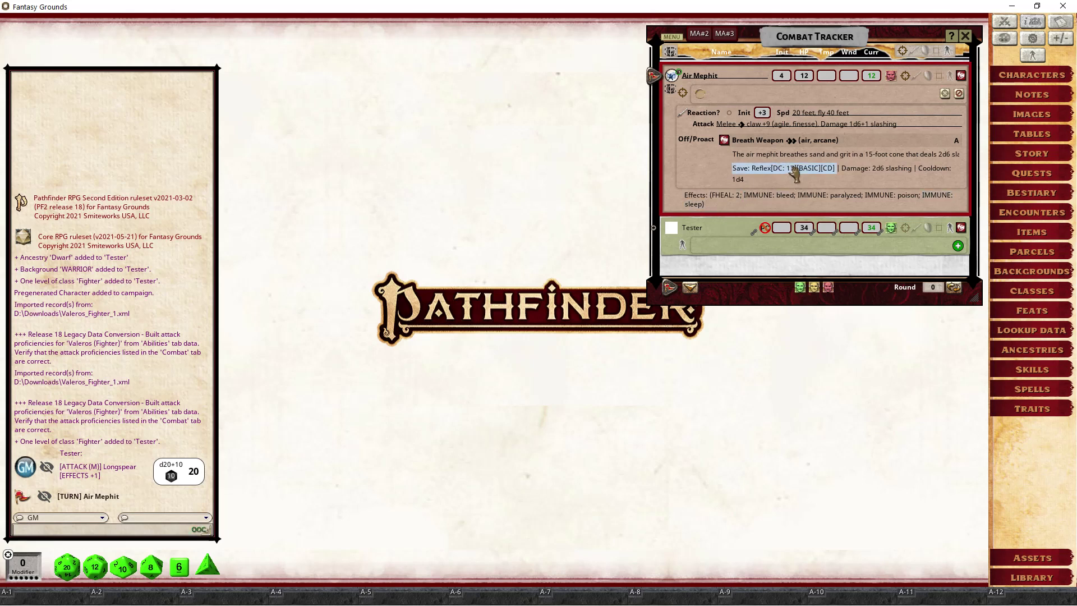
{"action": "double_click", "coordinate": [795, 173], "text": "alt"}
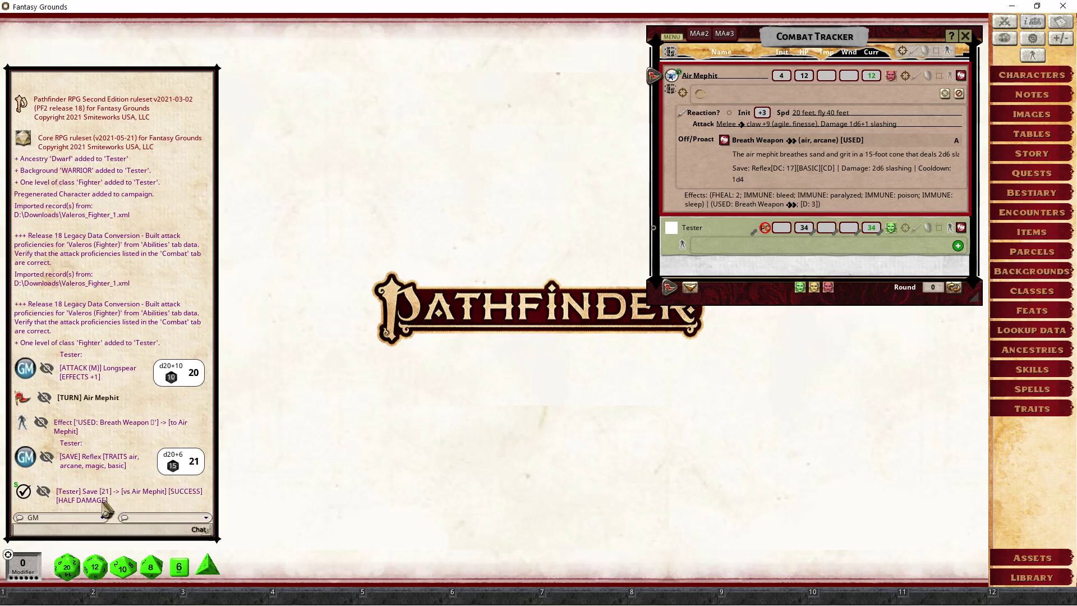
{"action": "double_click", "coordinate": [854, 168]}
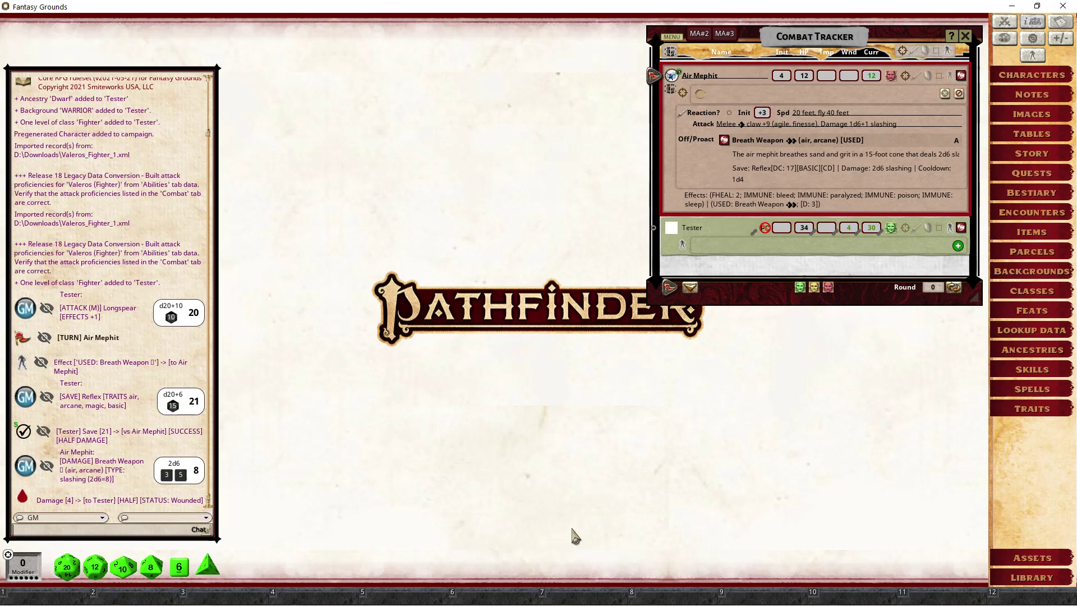
- Request a player-rolled Reflex save against Breath Weapon, and roll Tester's Reflex save from the character sheet
{"action": "left_click", "coordinate": [790, 170]}
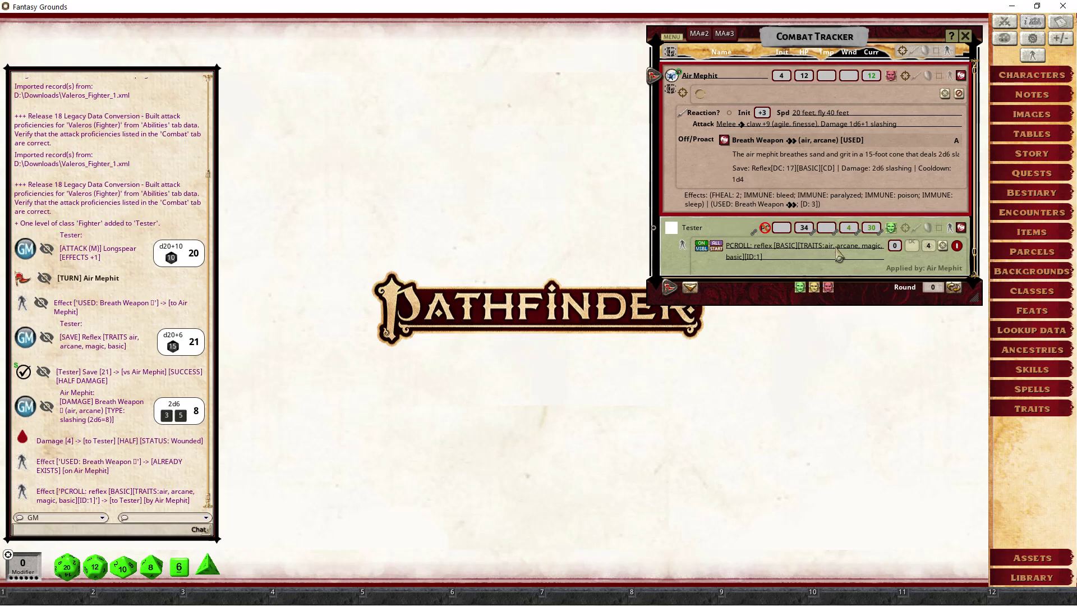
{"action": "left_click", "coordinate": [960, 227]}
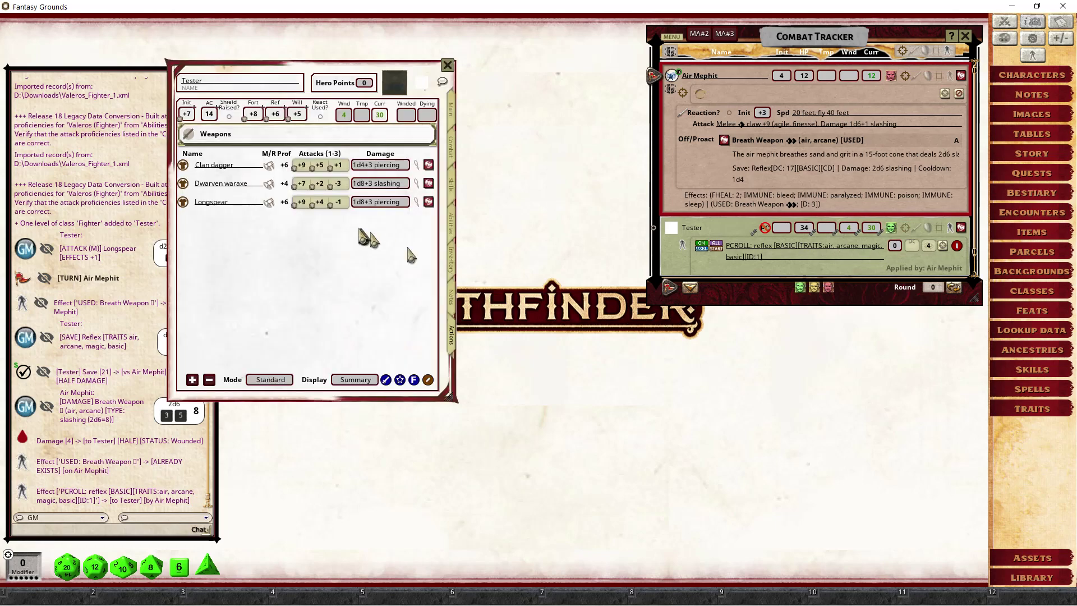
{"action": "left_click", "coordinate": [450, 110]}
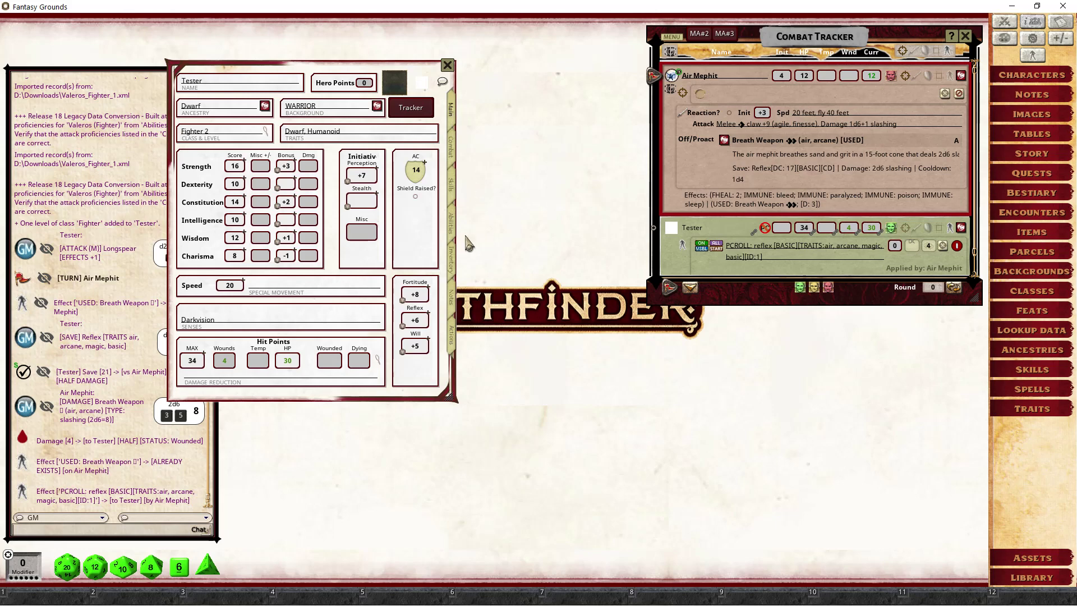
{"action": "double_click", "coordinate": [415, 319]}
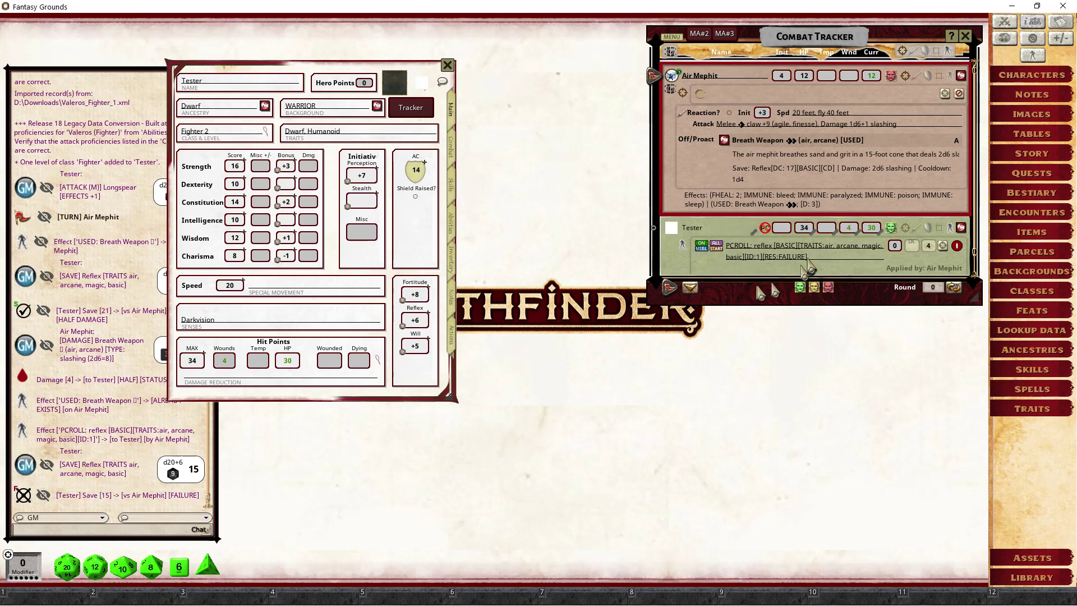
- Spend a Hero Point for Tester and reroll the Reflex save against Breath Weapon
{"action": "left_click_drag", "start_coordinate": [423, 77], "coordinate": [530, 59]}
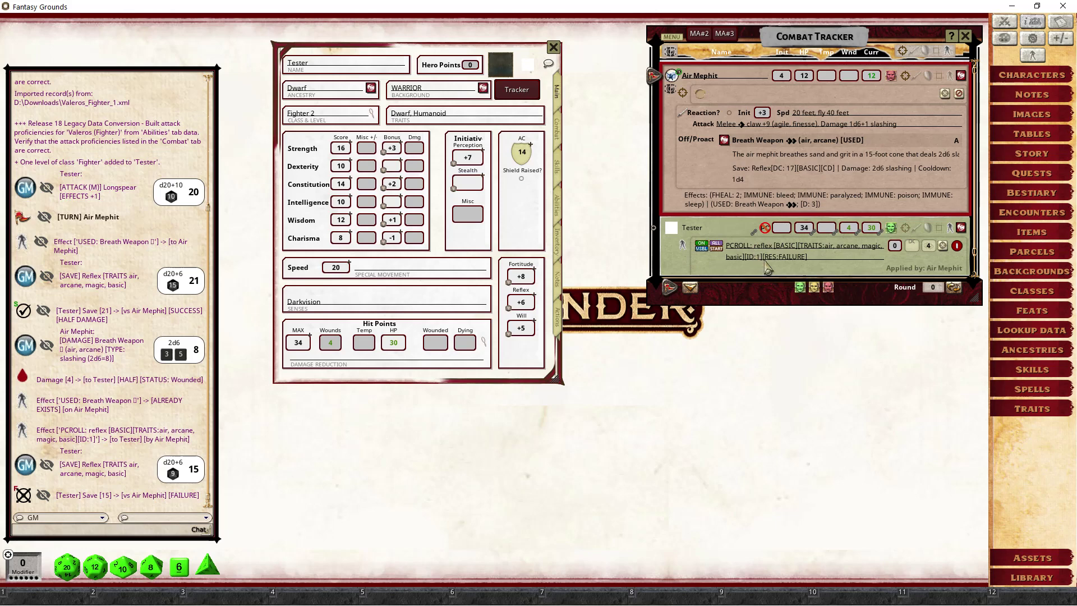
{"action": "left_click", "coordinate": [467, 108]}
{"action": "left_click", "coordinate": [503, 198]}
{"action": "double_click", "coordinate": [470, 66]}
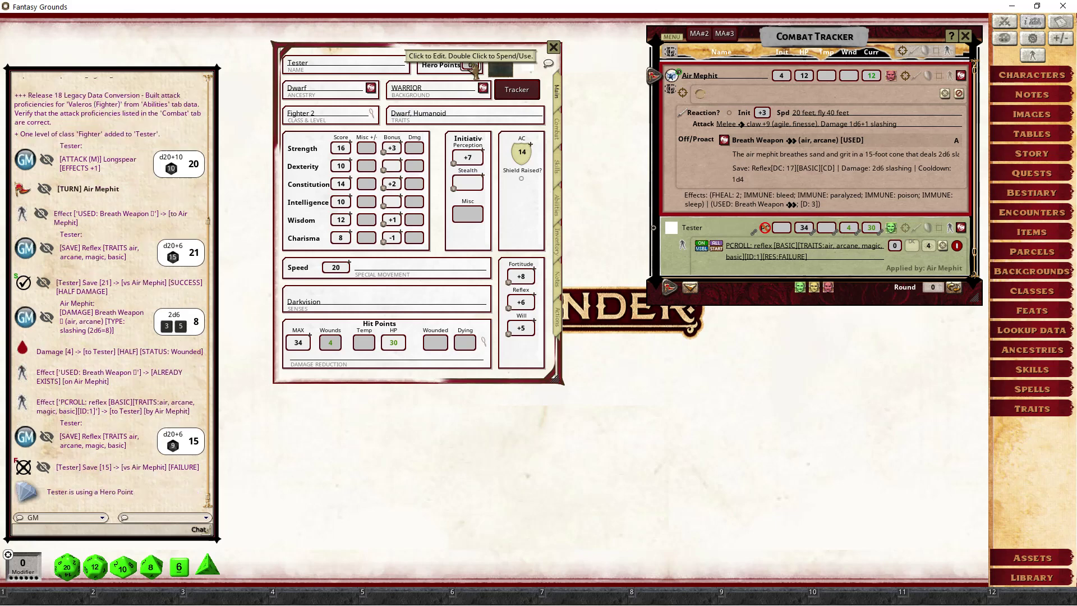
{"action": "double_click", "coordinate": [524, 302]}
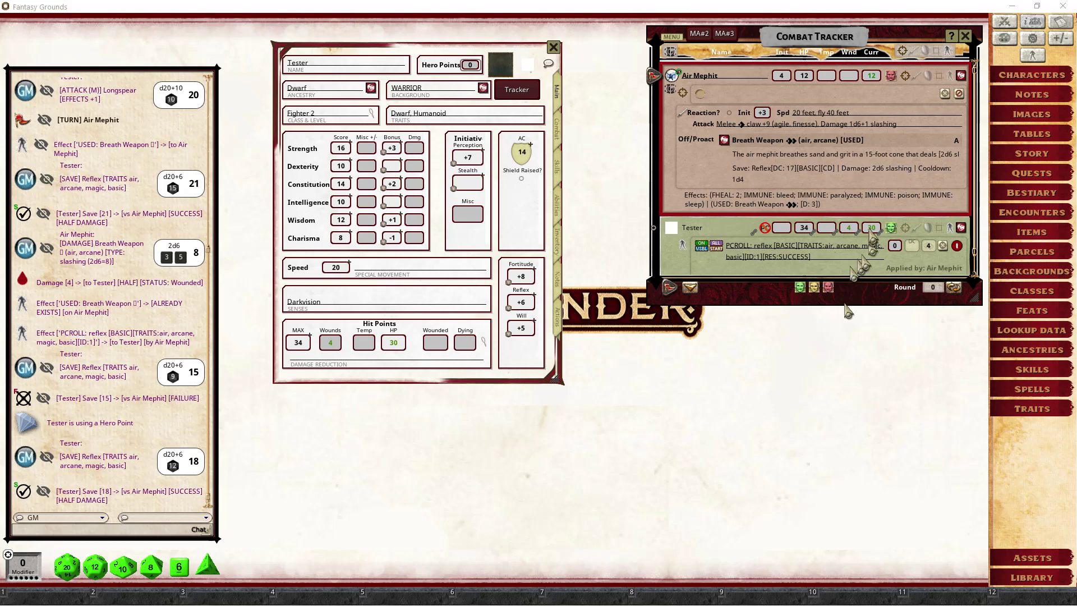
- Roll Air Mephit's Breath Weapon damage against Tester using the rerolled save
{"action": "double_click", "coordinate": [895, 168]}
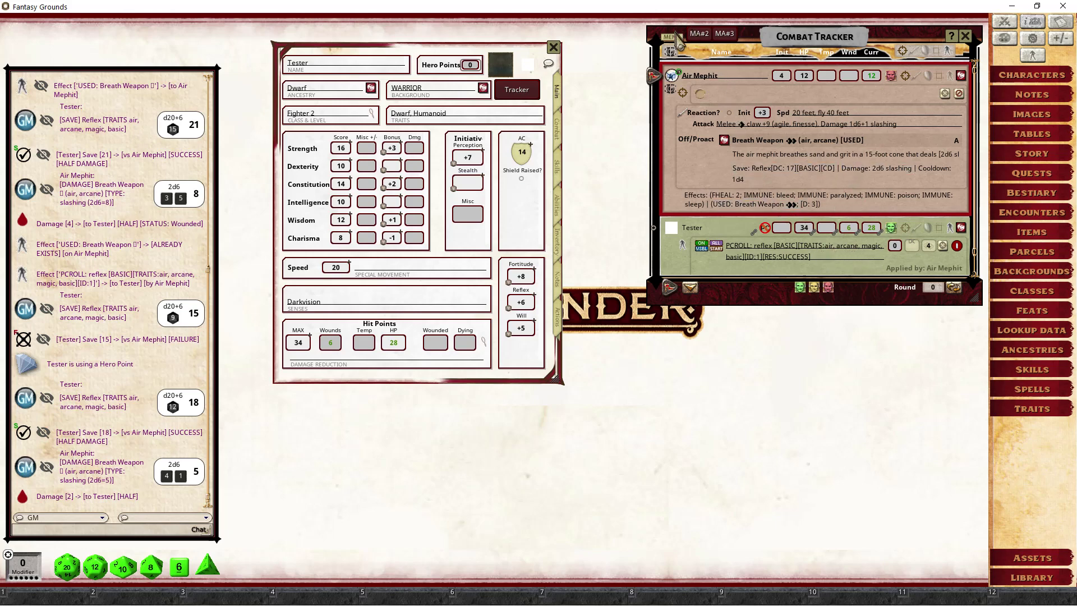
{"action": "left_click_drag", "start_coordinate": [913, 168], "coordinate": [843, 168]}
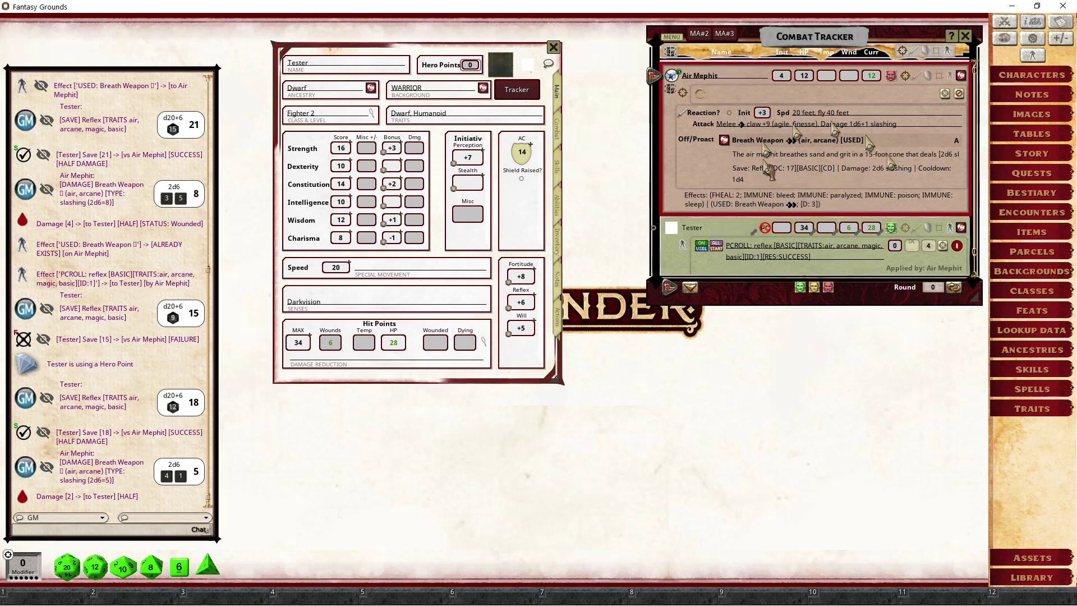
{"action": "left_click", "coordinate": [828, 168]}
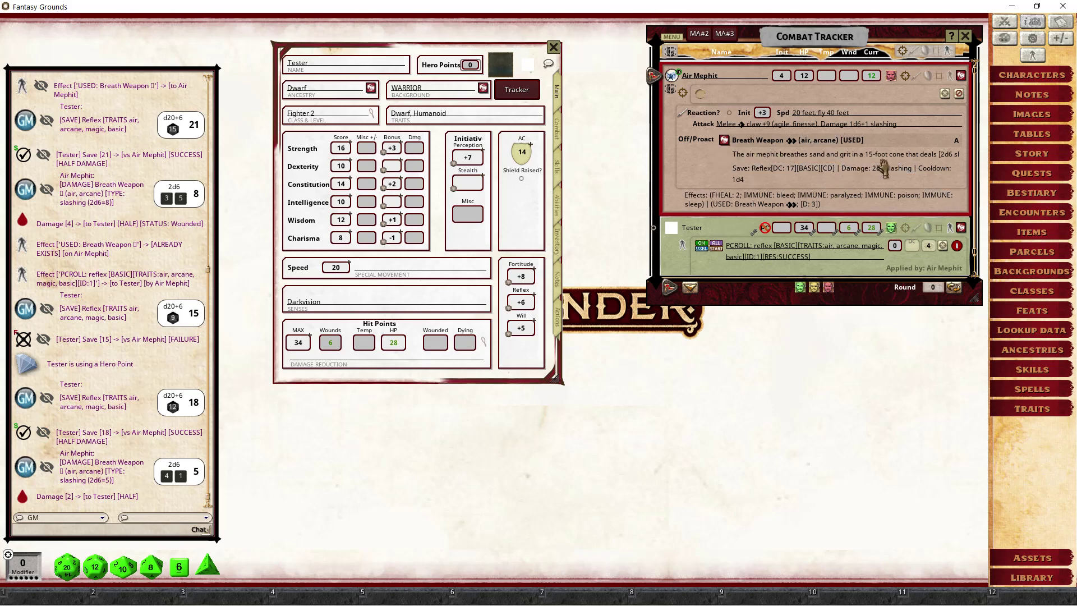
- Clear the leftover PCROLL Reflex save effect from Tester in the Combat Tracker
{"action": "left_click", "coordinate": [681, 43]}
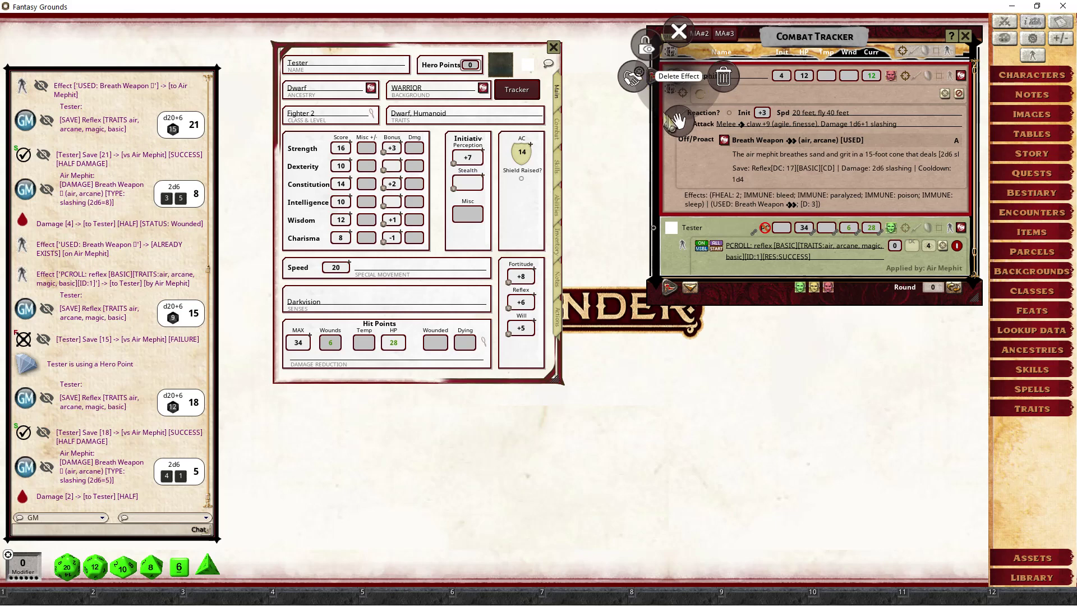
{"action": "left_click", "coordinate": [678, 120]}
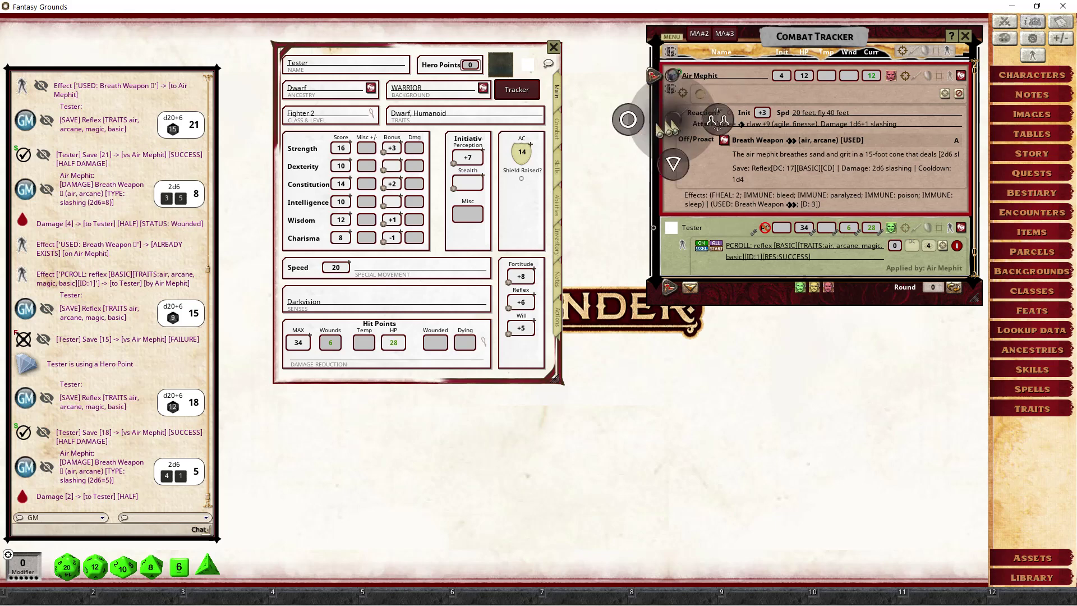
{"action": "left_click", "coordinate": [723, 121]}
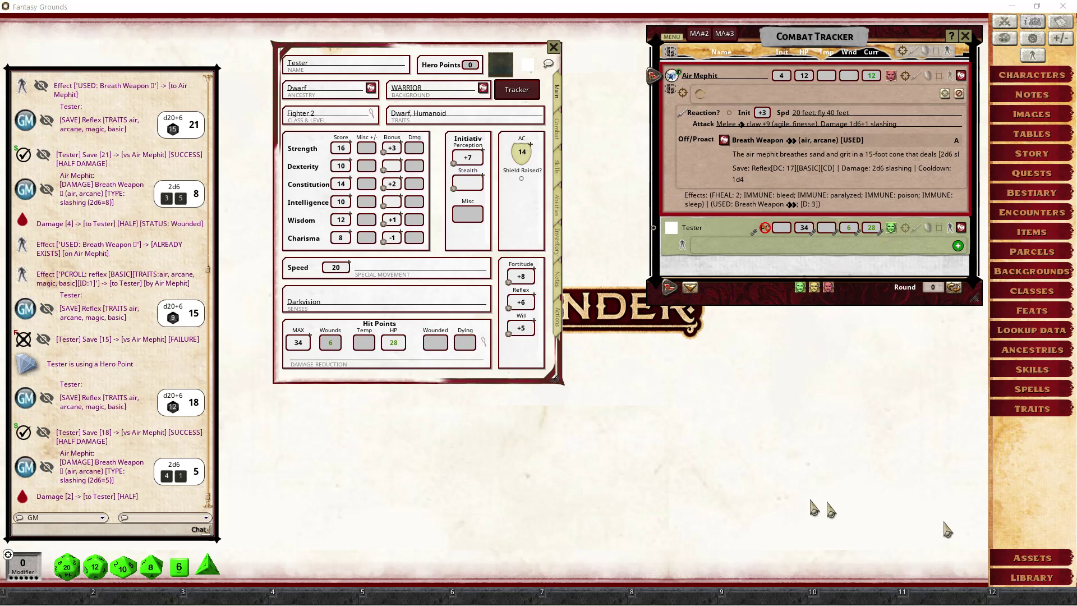
- Open the Color Spray spell record and view its results and Actions/Effects entries beside the spell list
{"action": "left_click", "coordinate": [1031, 390]}
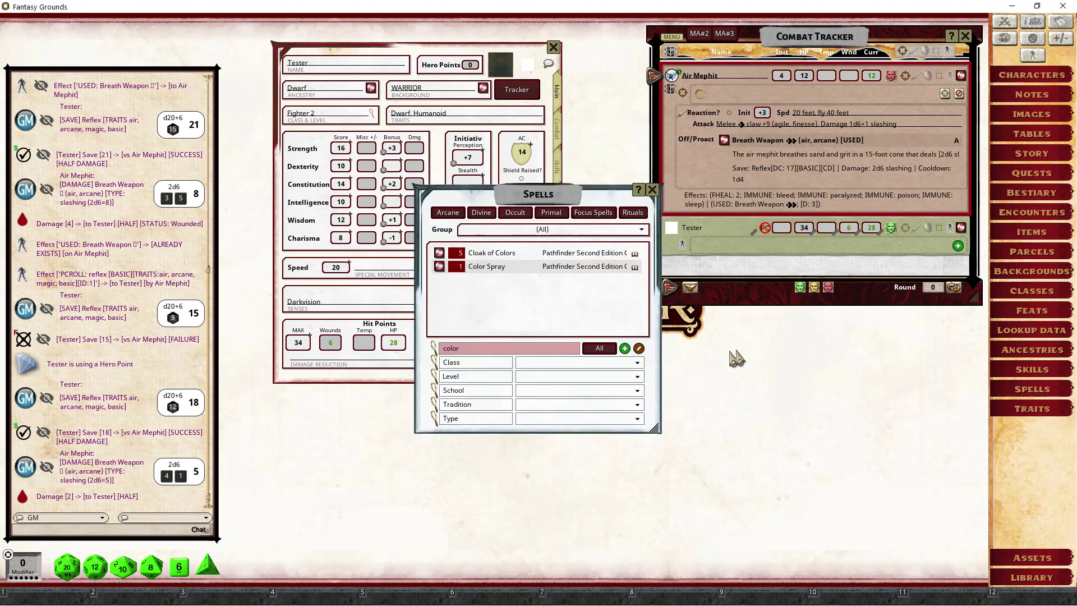
{"action": "left_click", "coordinate": [439, 267]}
{"action": "scroll", "coordinate": [637, 319], "scroll_direction": "down", "scroll_amount": 3}
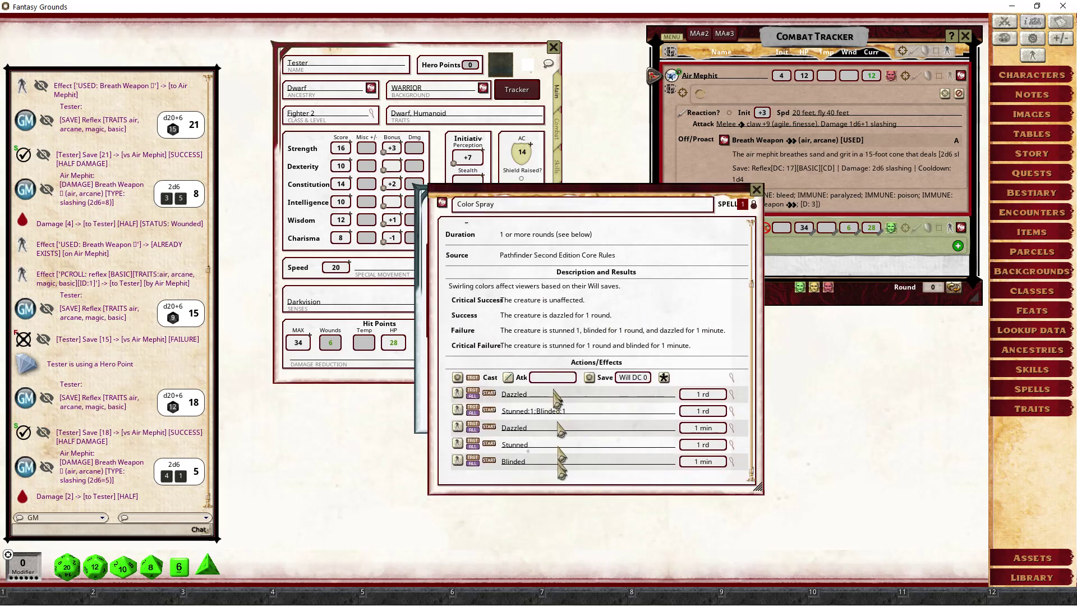
{"action": "left_click_drag", "start_coordinate": [656, 193], "coordinate": [778, 216]}
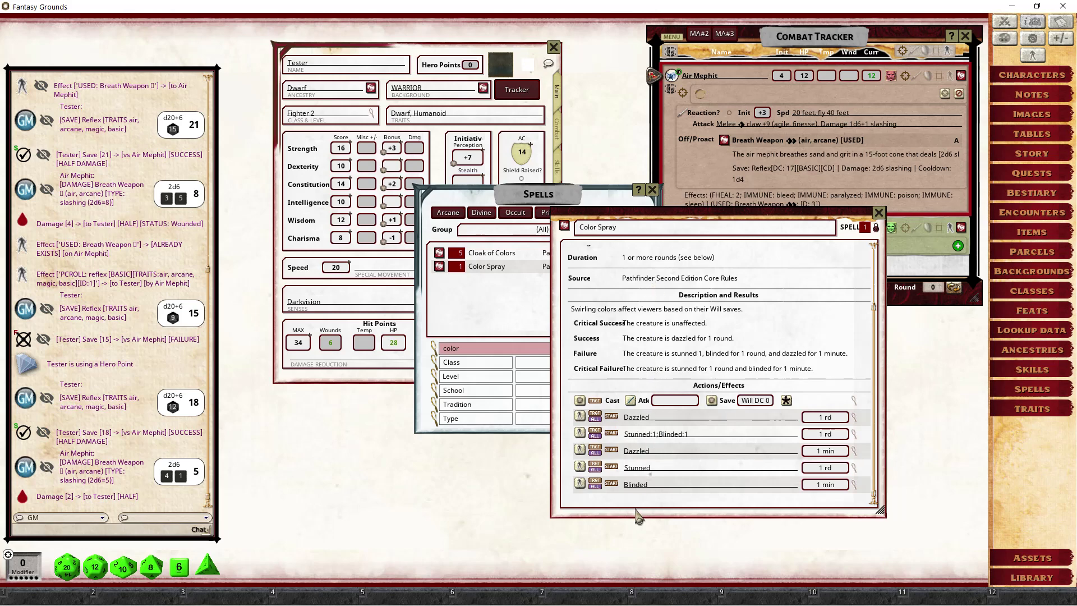
- Inspect the details of Color Spray's first three effects, including their Apply to Result Stat settings, closing each and placing the spell record below the Combat Tracker
{"action": "left_click", "coordinate": [854, 418]}
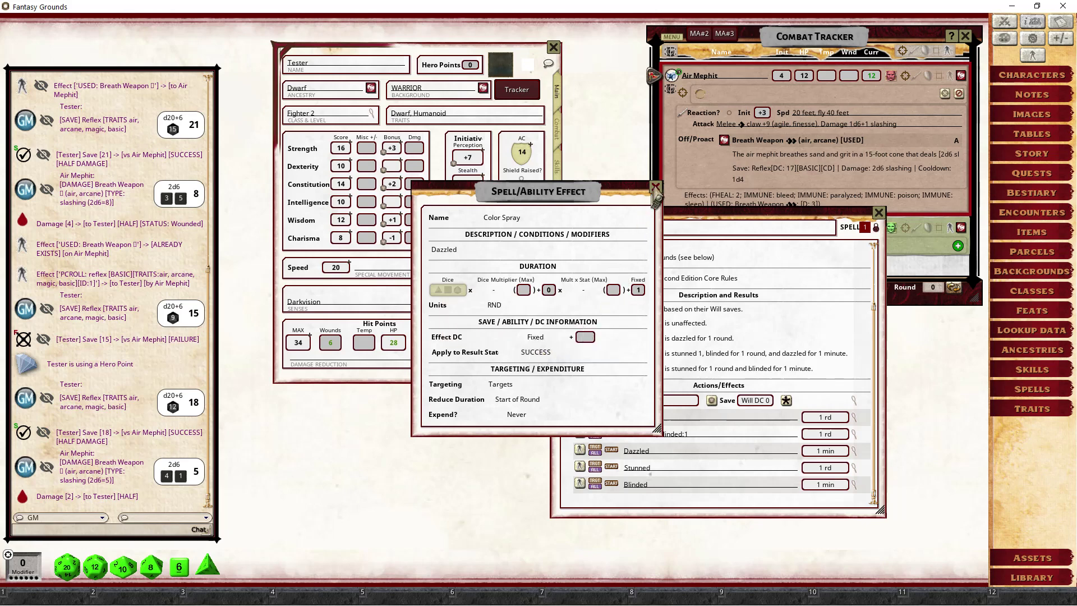
{"action": "left_click", "coordinate": [655, 187]}
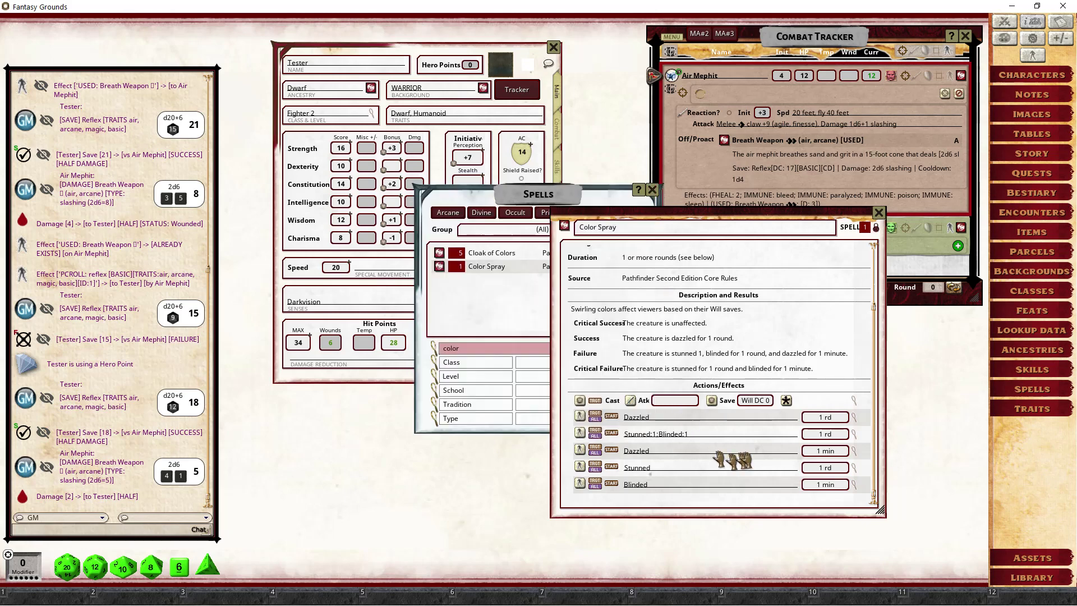
{"action": "left_click", "coordinate": [853, 433]}
{"action": "left_click", "coordinate": [656, 187]}
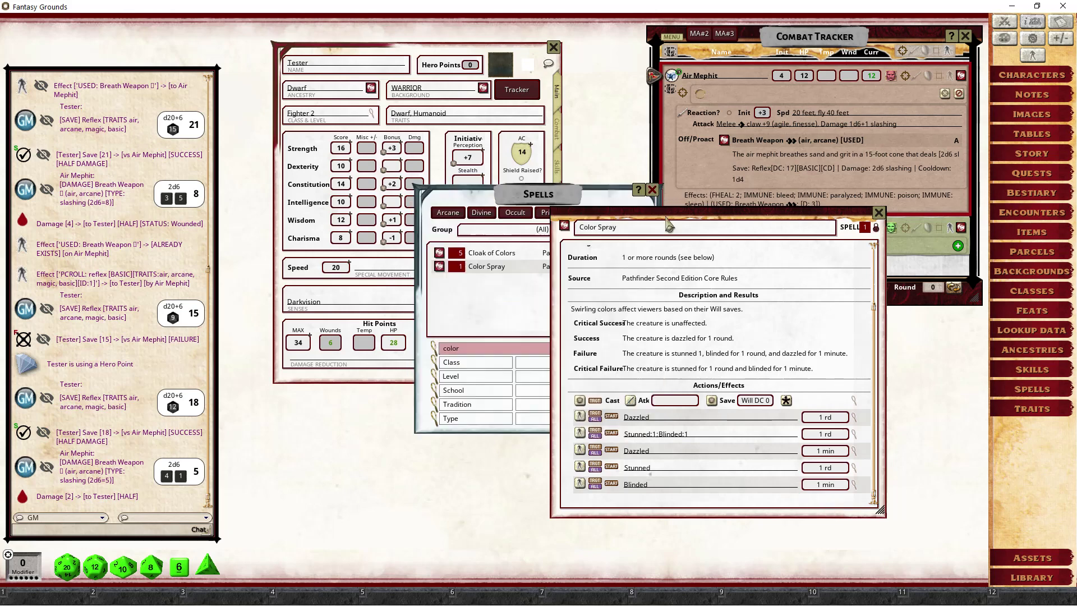
{"action": "left_click", "coordinate": [853, 452]}
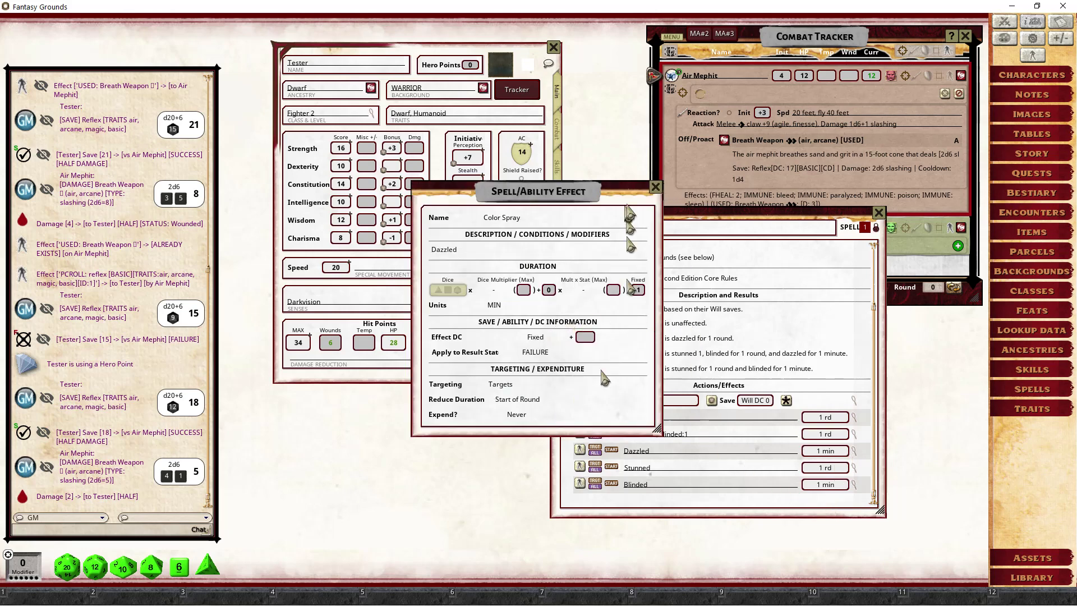
{"action": "left_click", "coordinate": [655, 187]}
{"action": "mouse_move", "coordinate": [748, 210]}
{"action": "left_mouse_down"}
{"action": "mouse_move", "coordinate": [841, 247]}
{"action": "mouse_move", "coordinate": [846, 259]}
{"action": "left_mouse_up"}
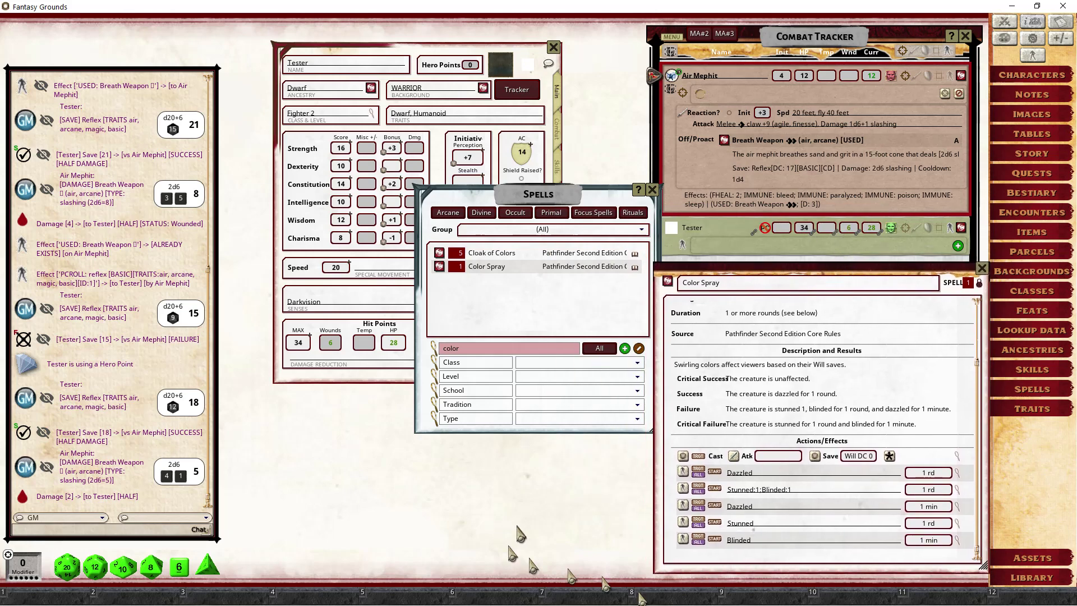